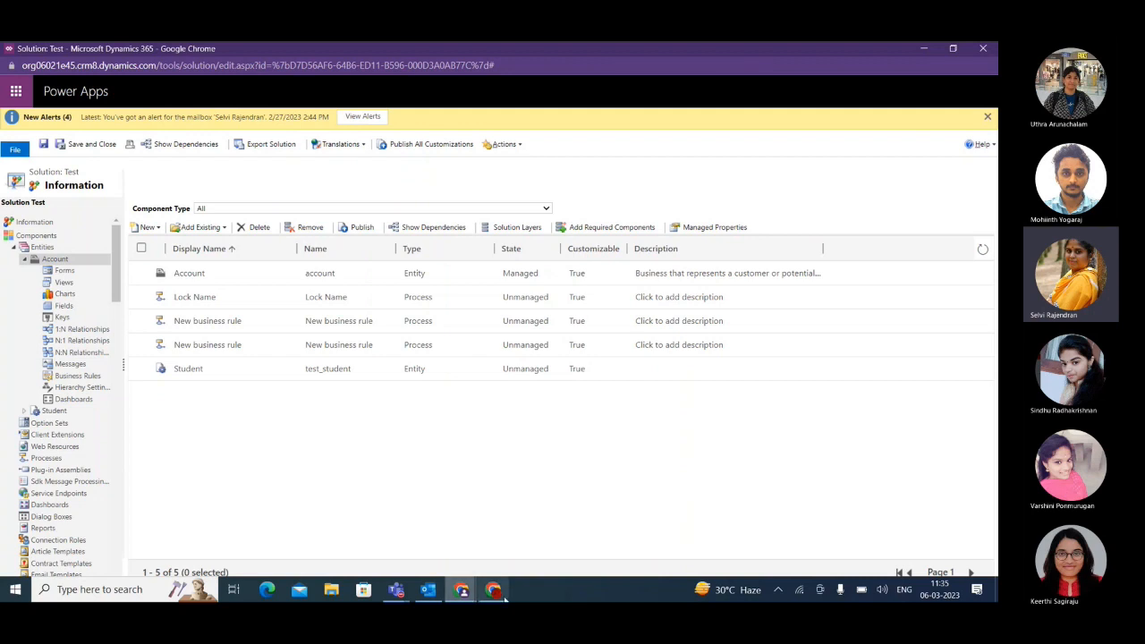
Switch to the Sales Hub browser window and open the A. Datum Corporation record from the active accounts.
left_click(469, 591)
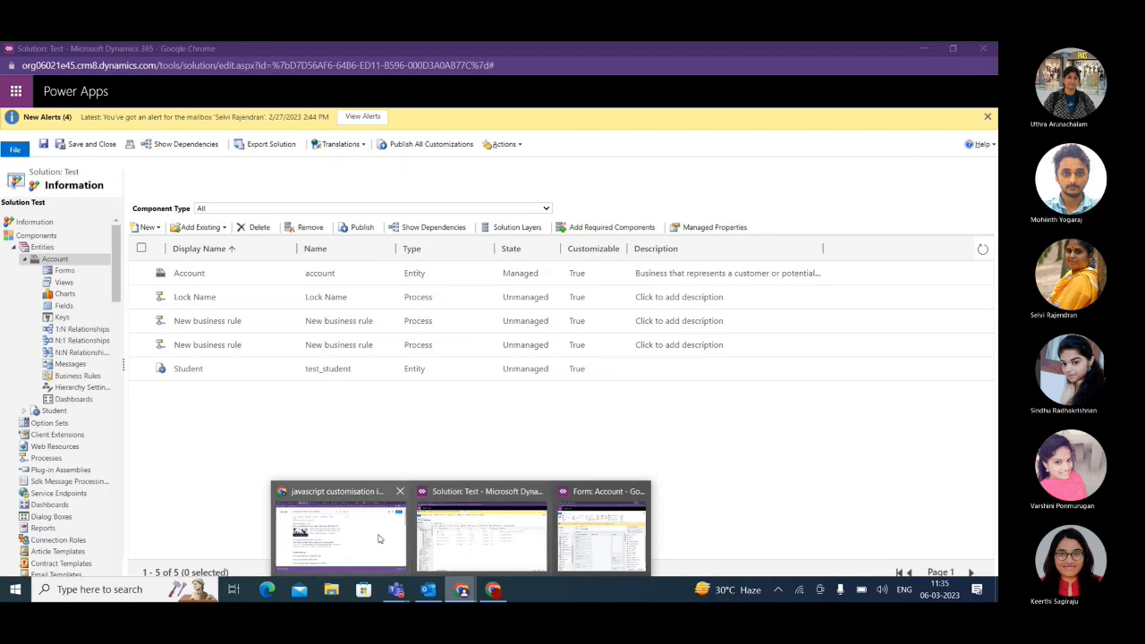
left_click(345, 519)
left_click(45, 54)
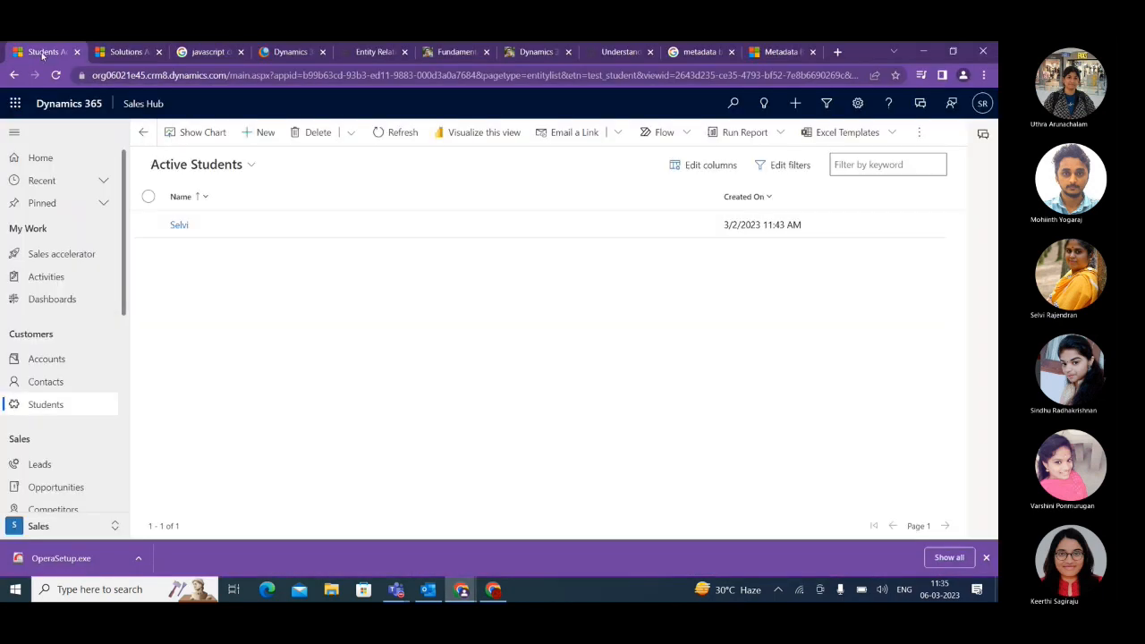
left_click(46, 360)
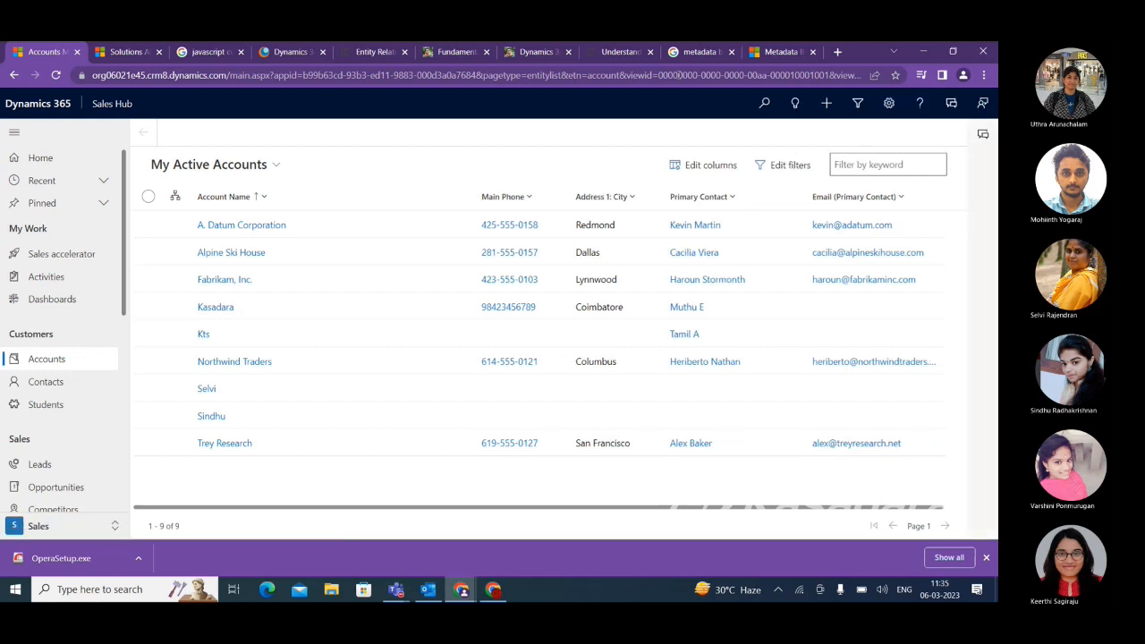
double_click(151, 225)
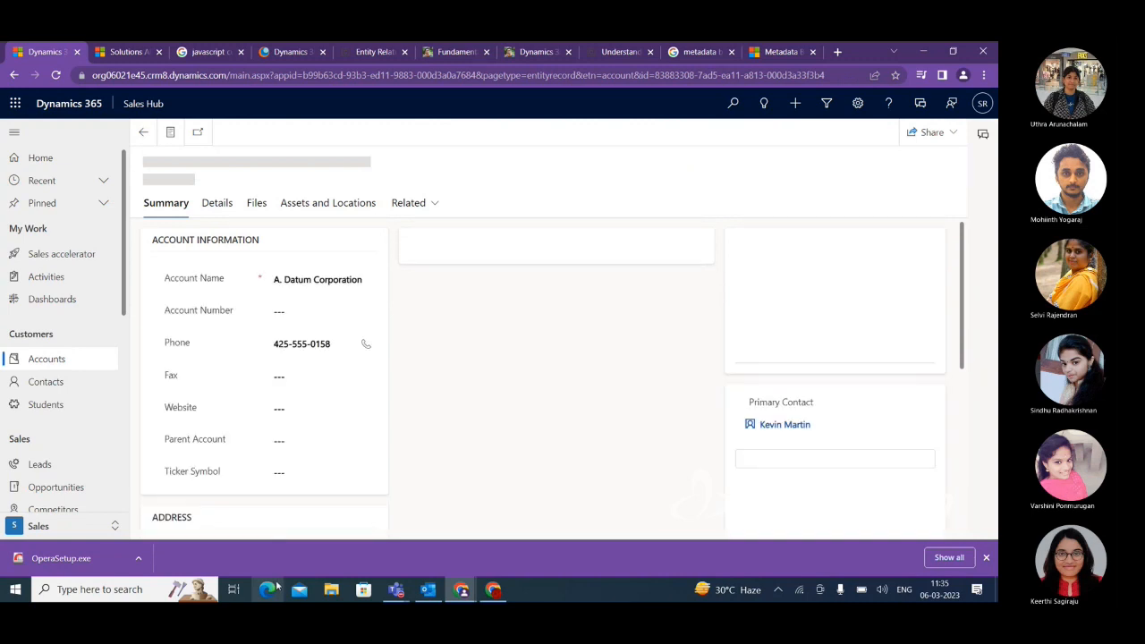
Review the account's summary, address and contact sections, and show the commands available for its related contacts.
scroll(837, 491, "down", 1)
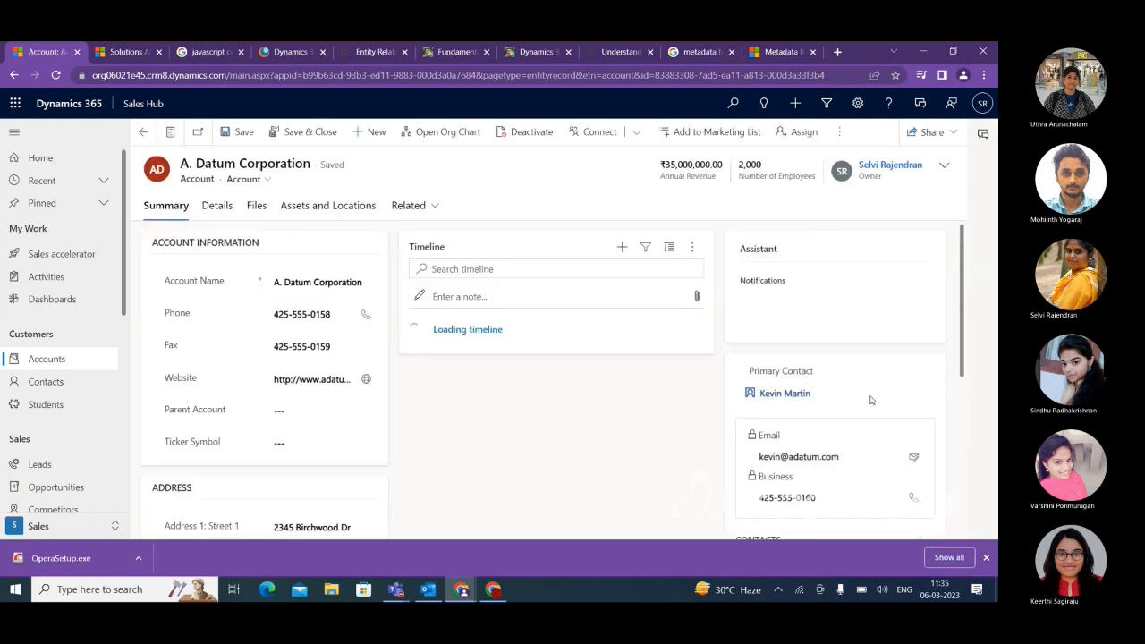
scroll(859, 416, "down", 2)
scroll(708, 439, "down", 2)
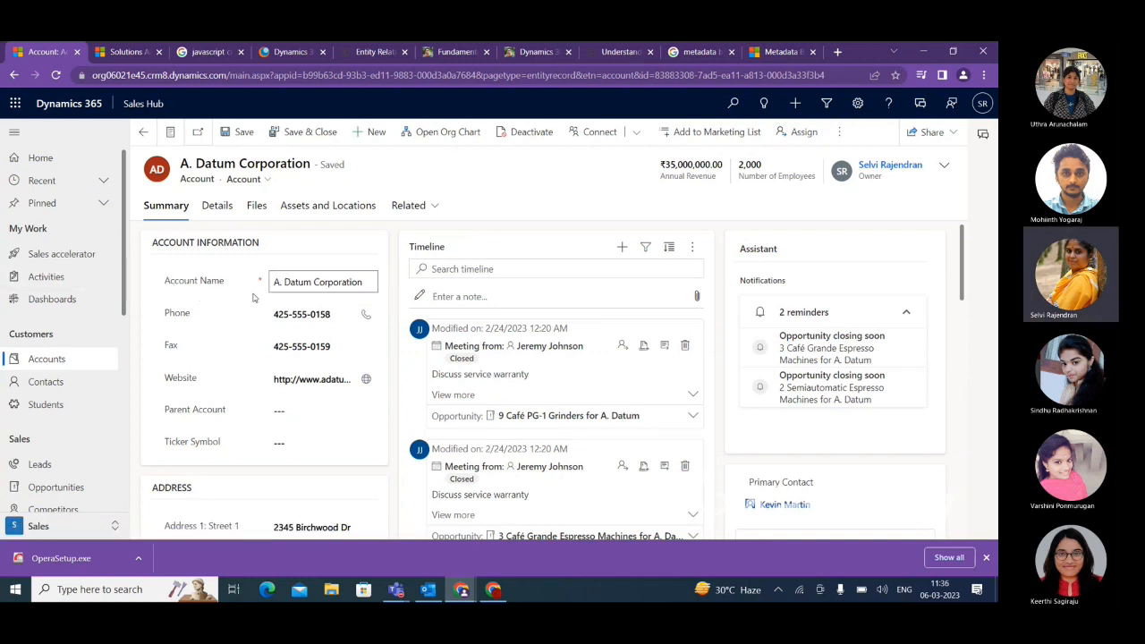
scroll(366, 320, "down", 4)
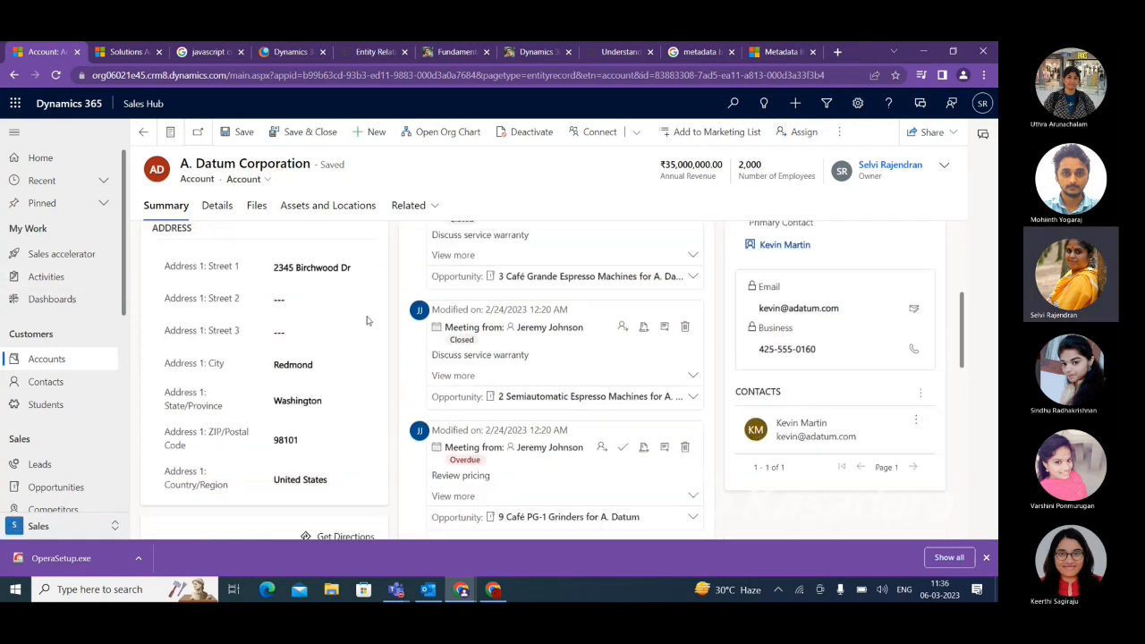
left_click(920, 333)
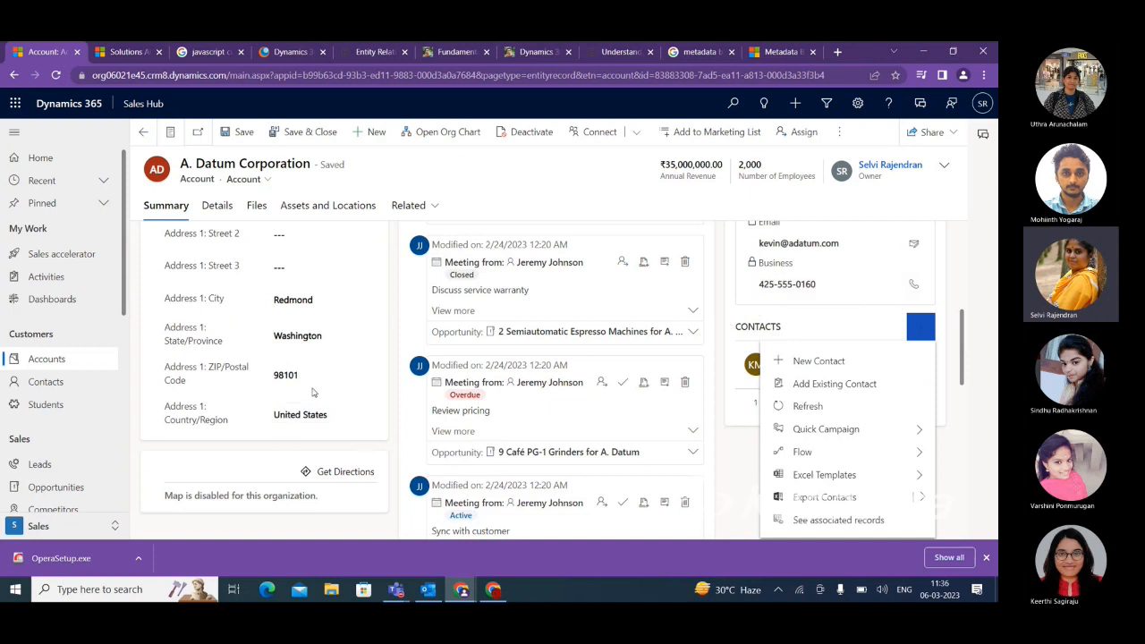
Open the first contact record in the My Active Contacts view.
left_click(46, 387)
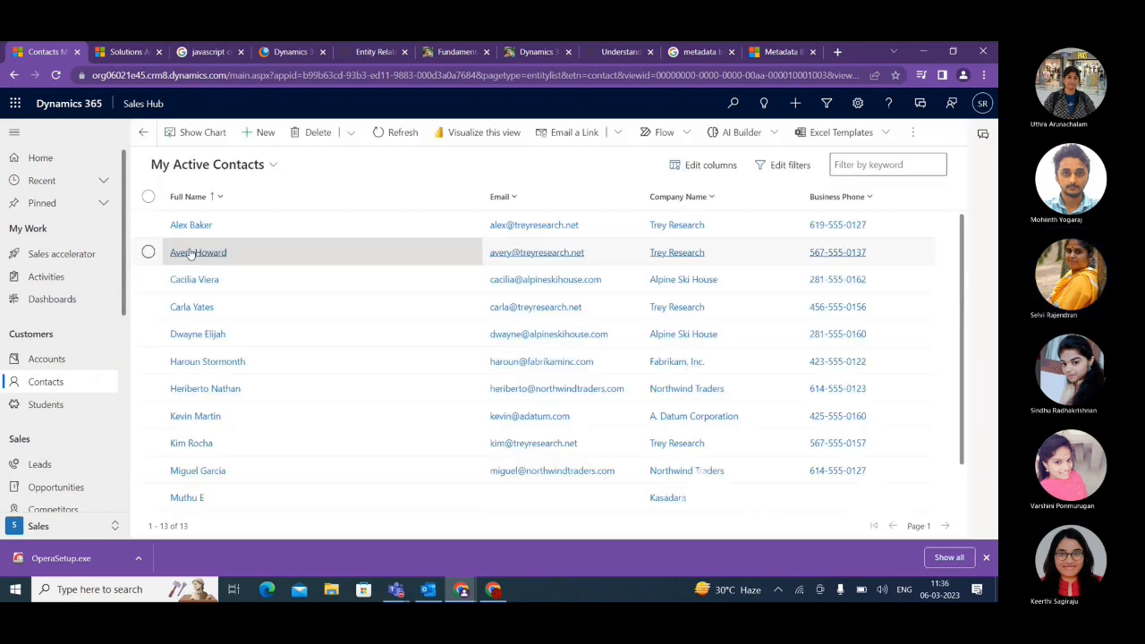
double_click(152, 226)
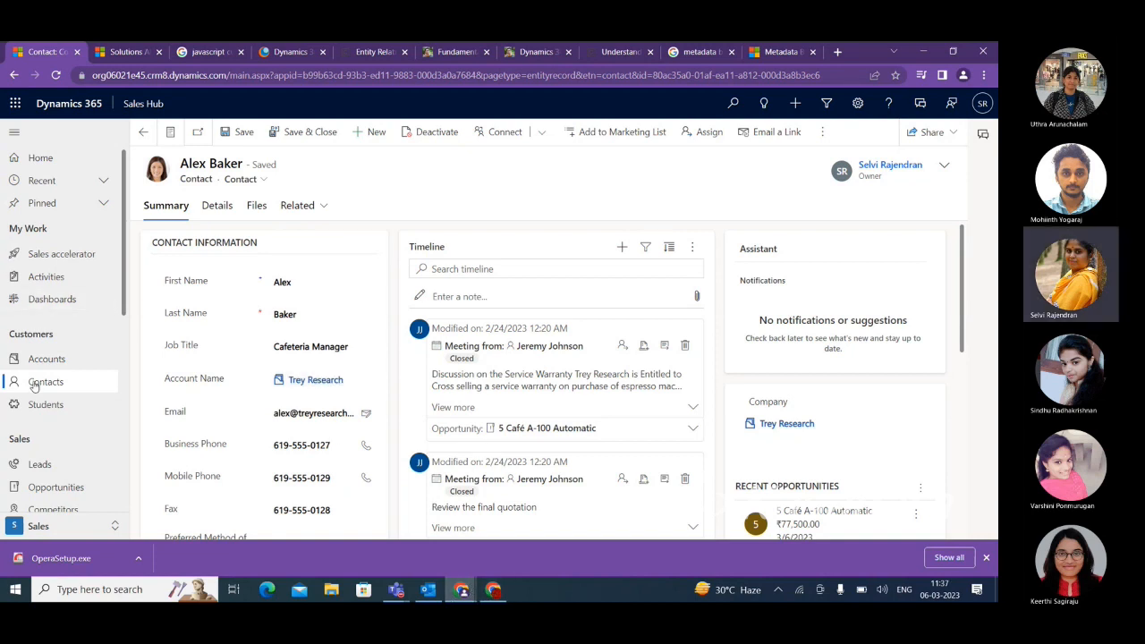
Switch to the Test solution window and show the 1:N relationships of the Account entity.
mouse_move(493, 590)
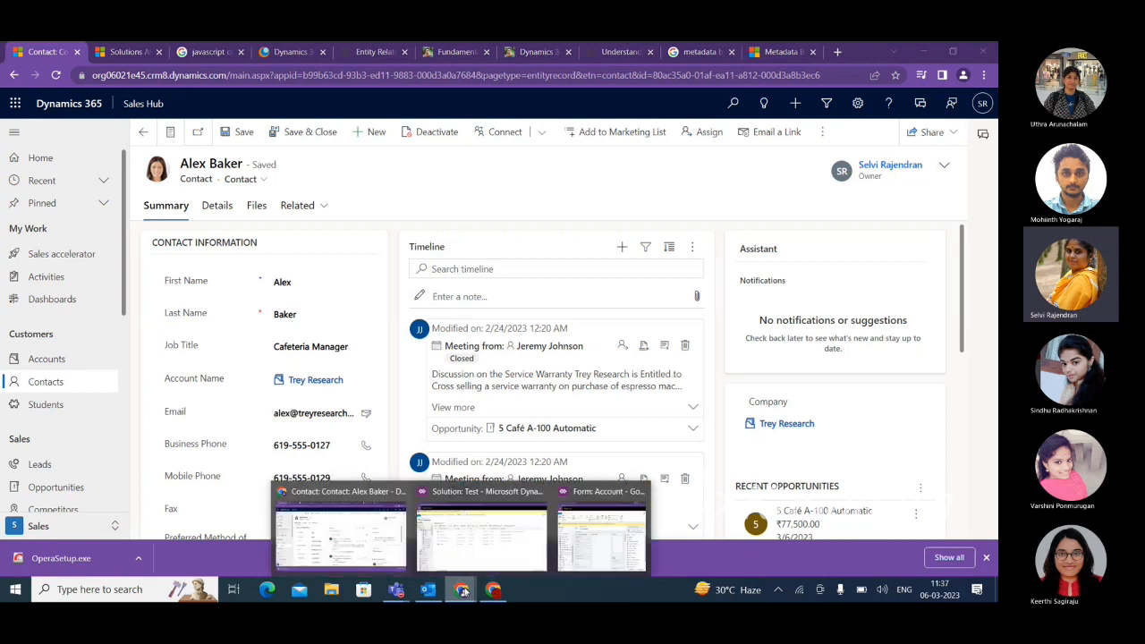
left_click(514, 545)
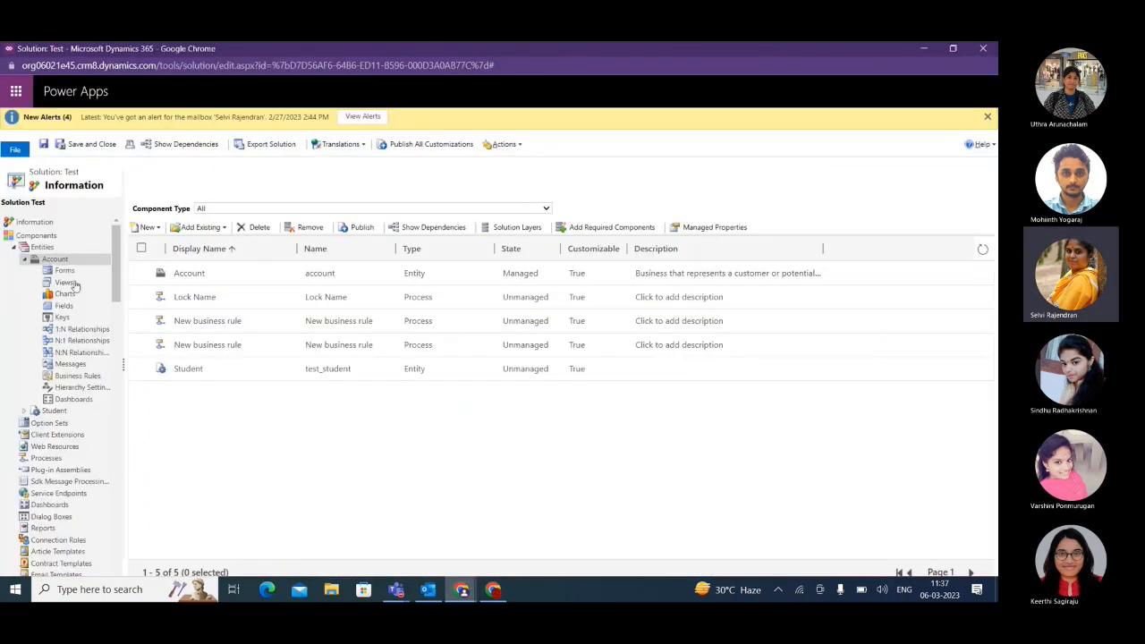
left_click(75, 329)
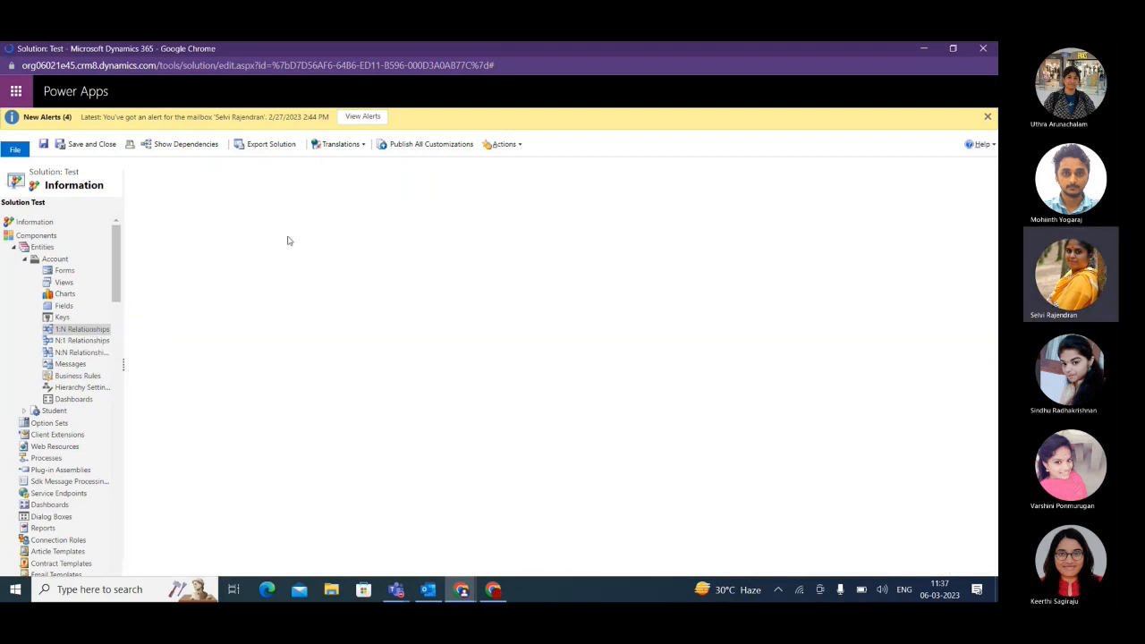
left_click(73, 331)
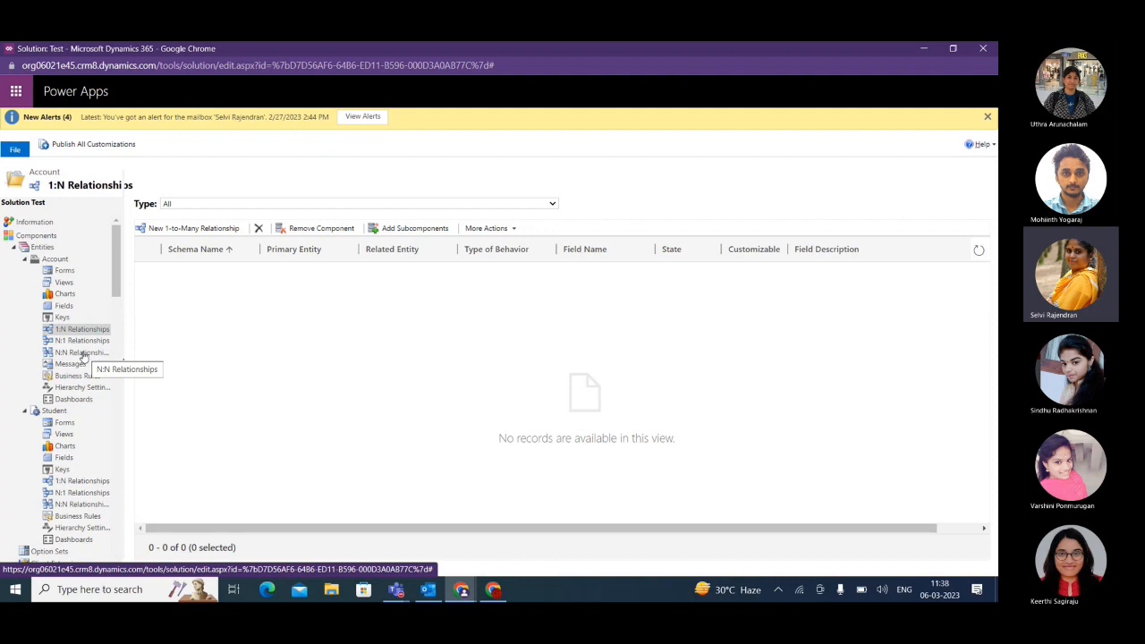
Return to the open contact record in Sales Hub and examine all of its related record types.
left_click(461, 591)
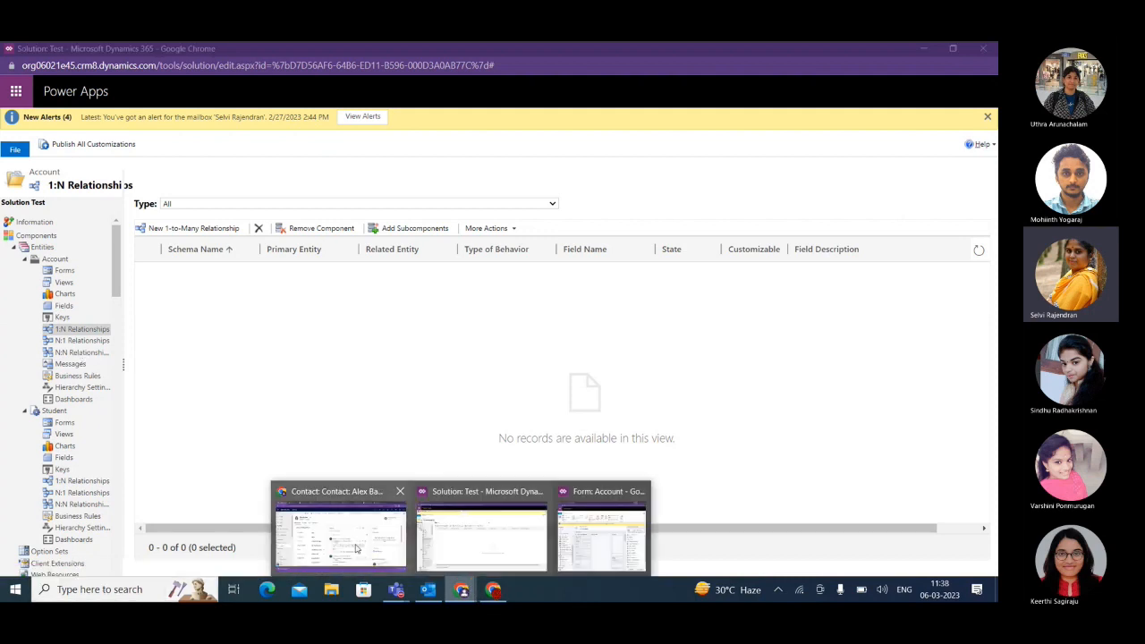
left_click(340, 535)
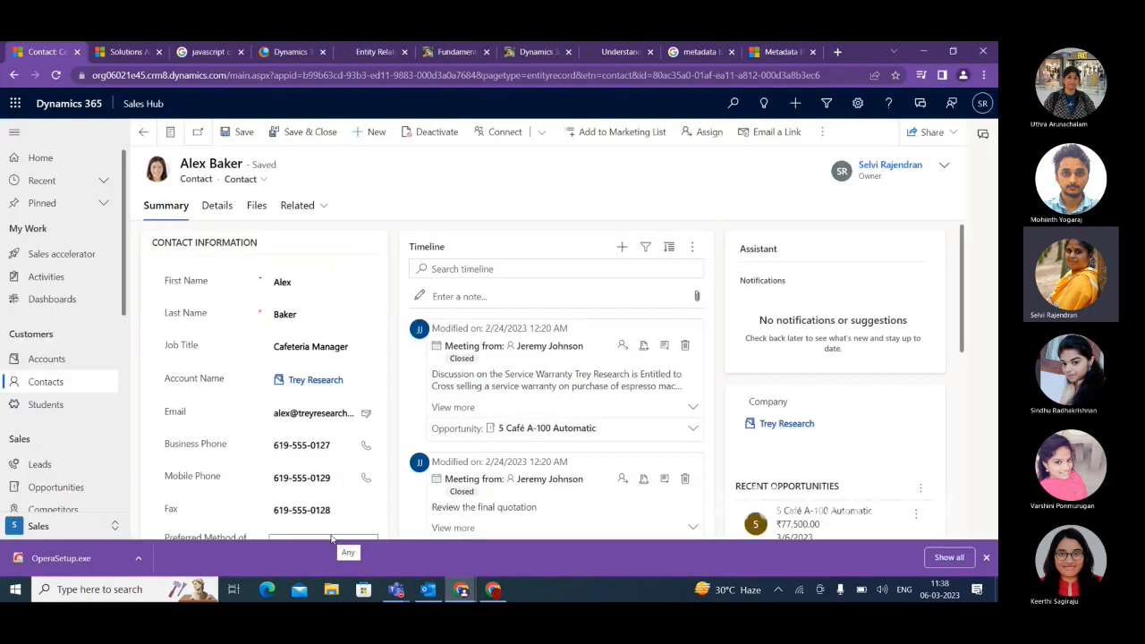
left_click(320, 209)
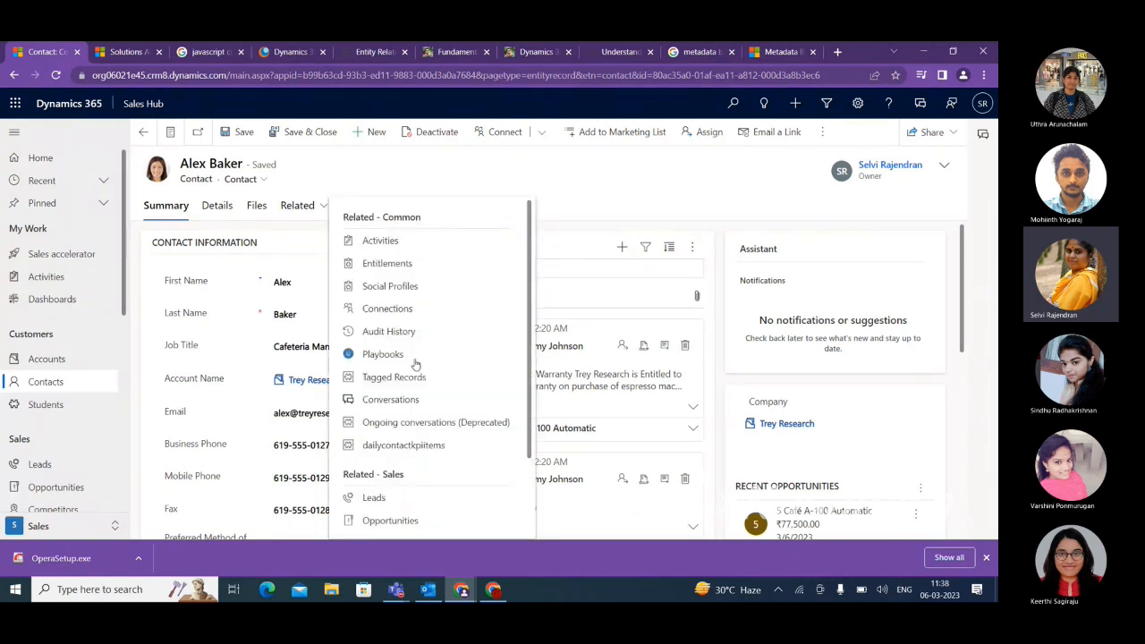
scroll(413, 494, "down", 1)
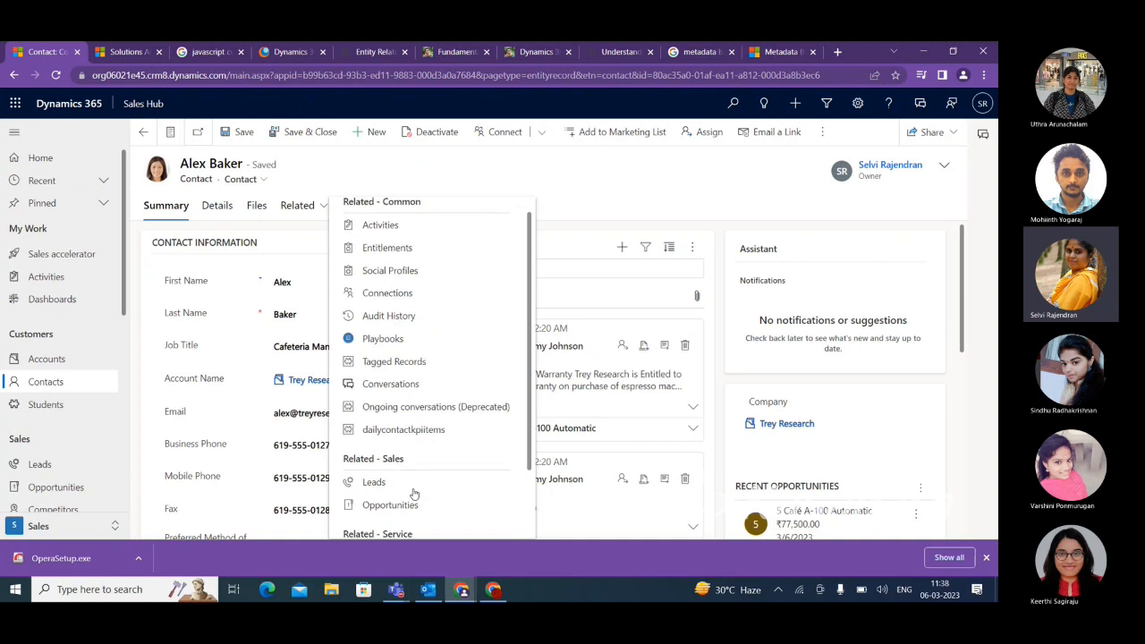
scroll(413, 494, "down", 3)
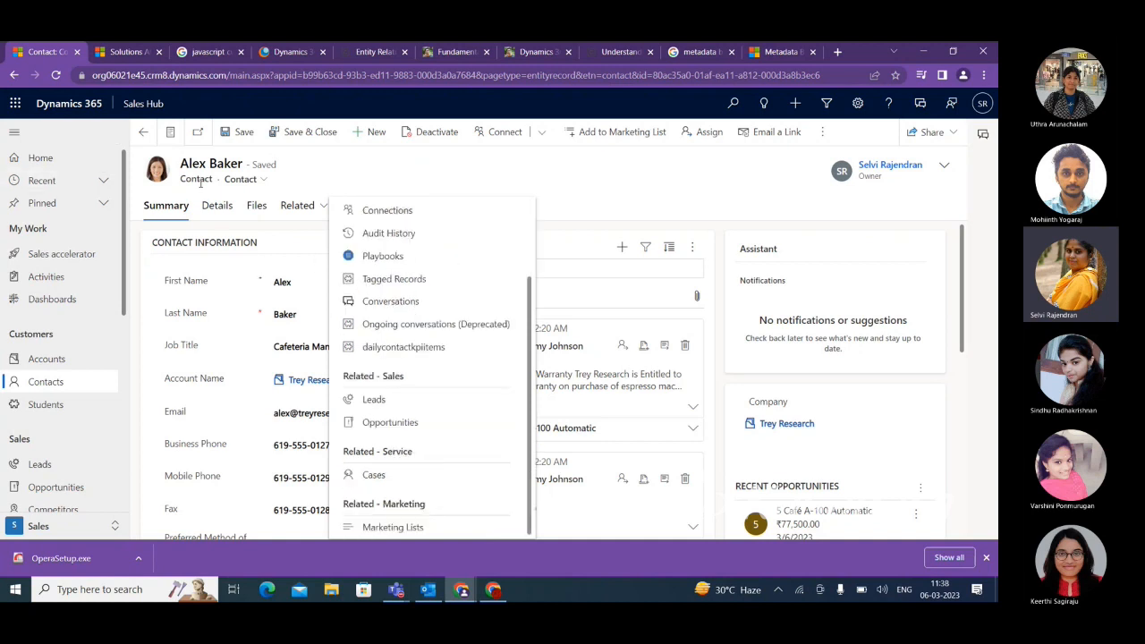
Open the A. Datum Corporation account, review its related record types and show its associated Marketing Lists.
left_click(50, 360)
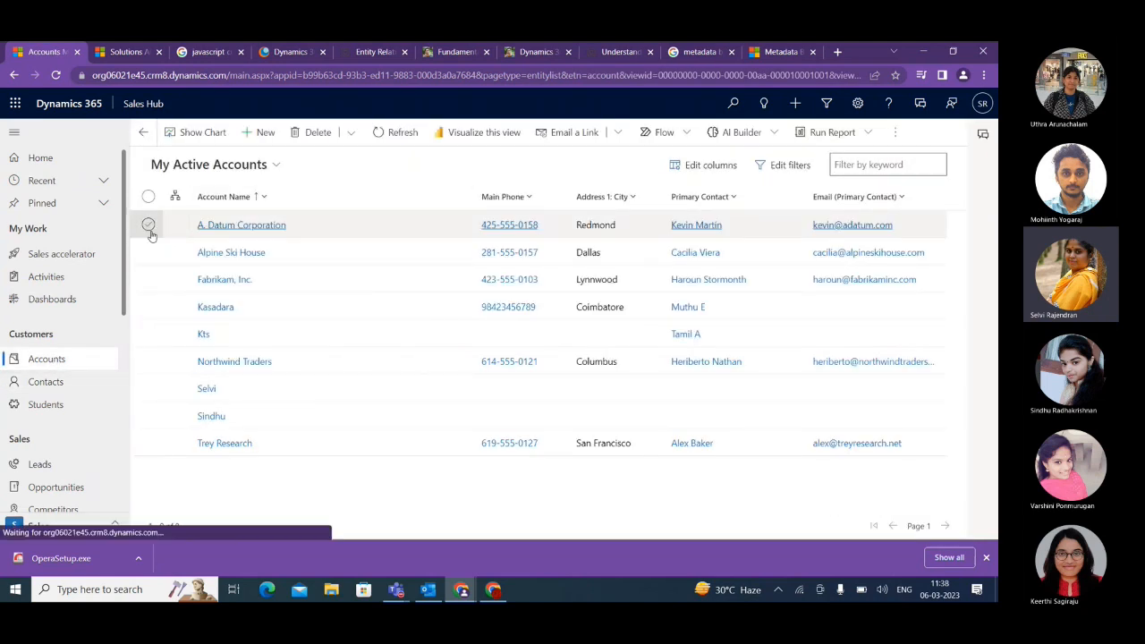
double_click(148, 224)
left_click(433, 209)
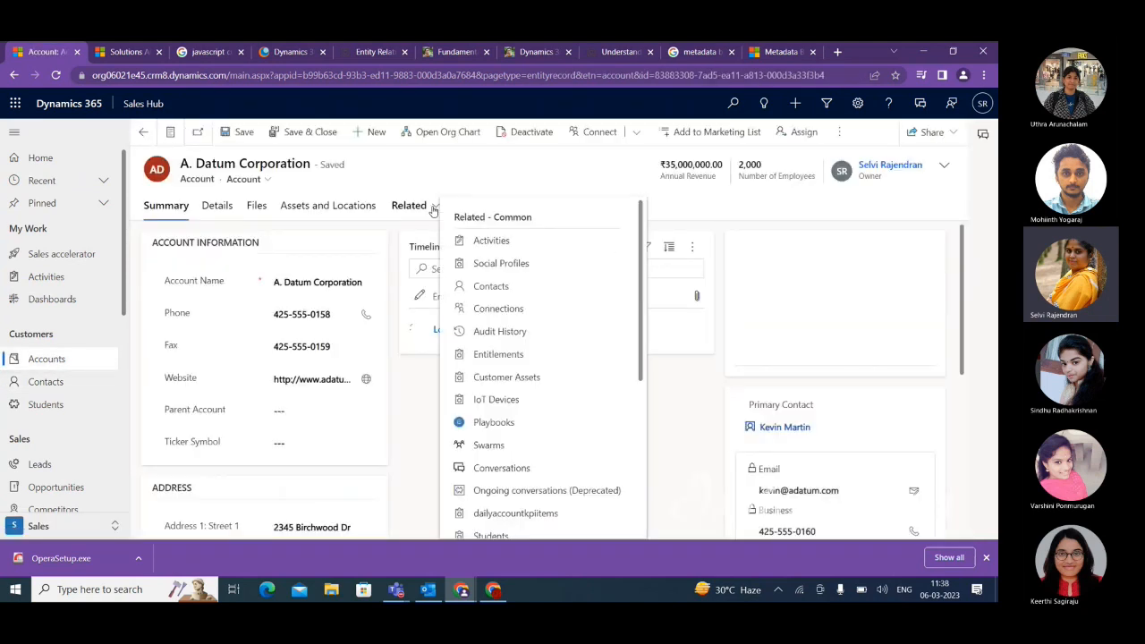
scroll(523, 402, "down", 3)
scroll(505, 420, "down", 1)
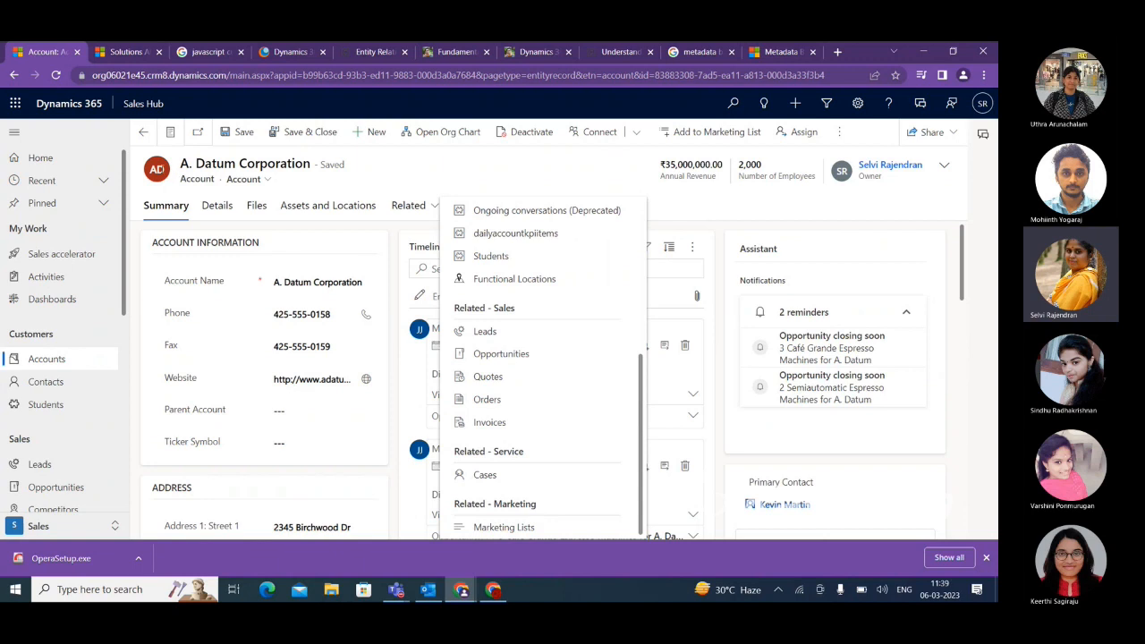
left_click(516, 529)
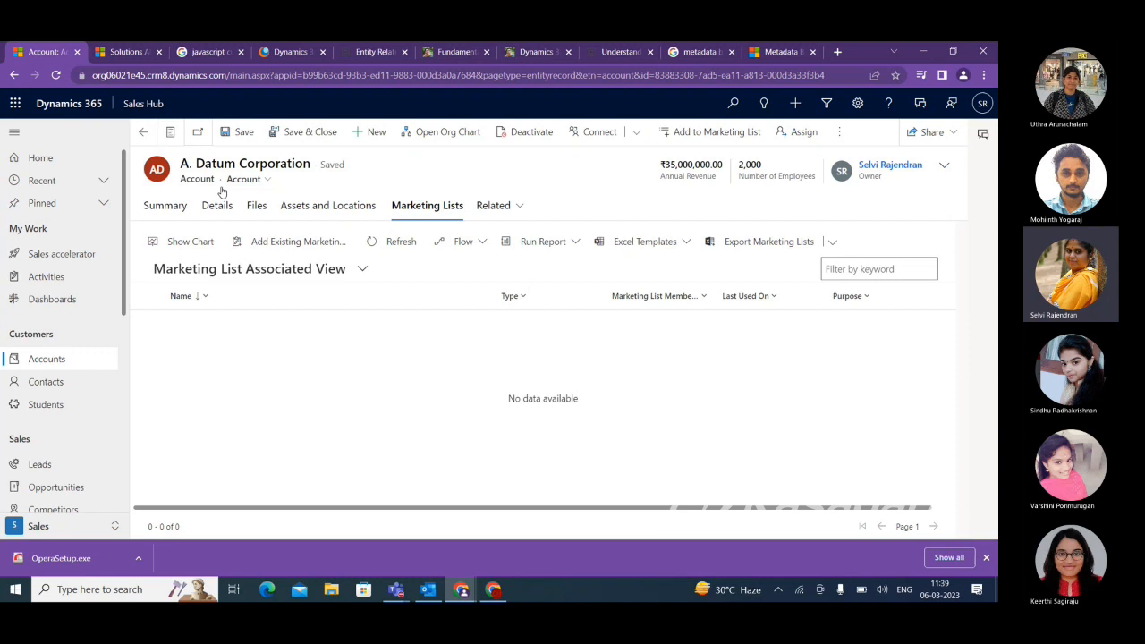
Open the Sample marketing list and examine which record types are related to it.
scroll(63, 450, "down", 4)
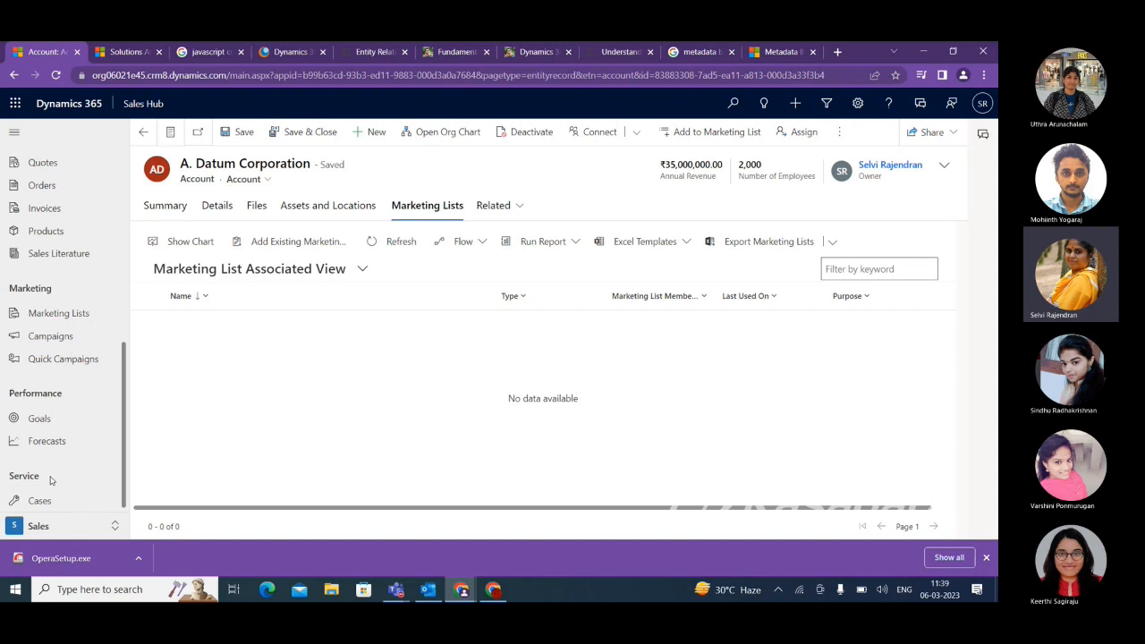
left_click(40, 315)
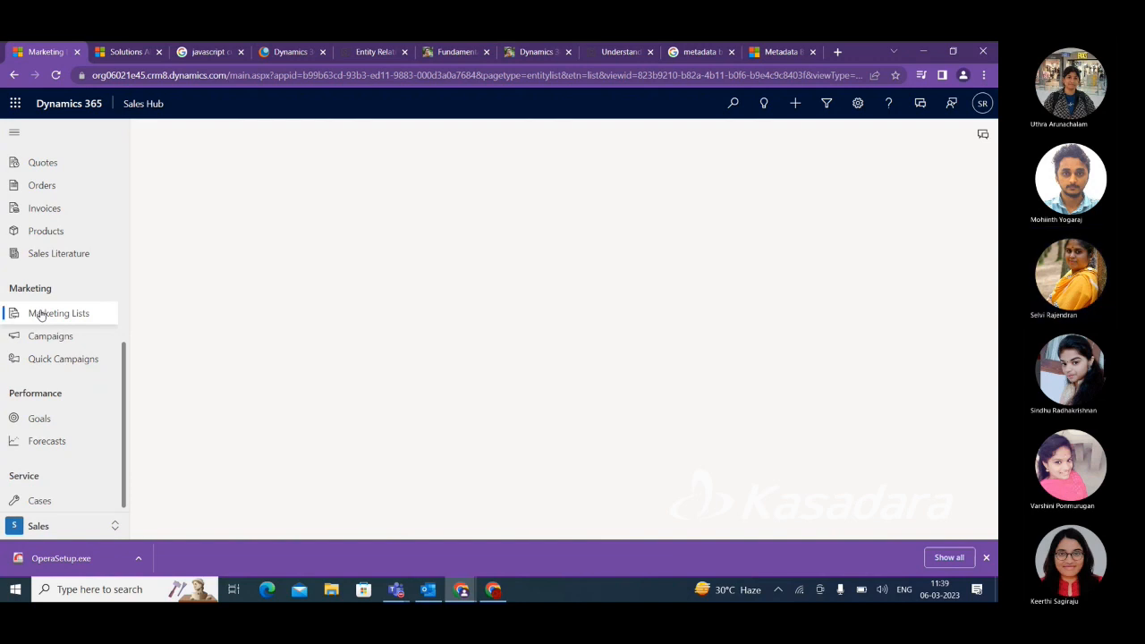
left_click(148, 224)
left_click(150, 227)
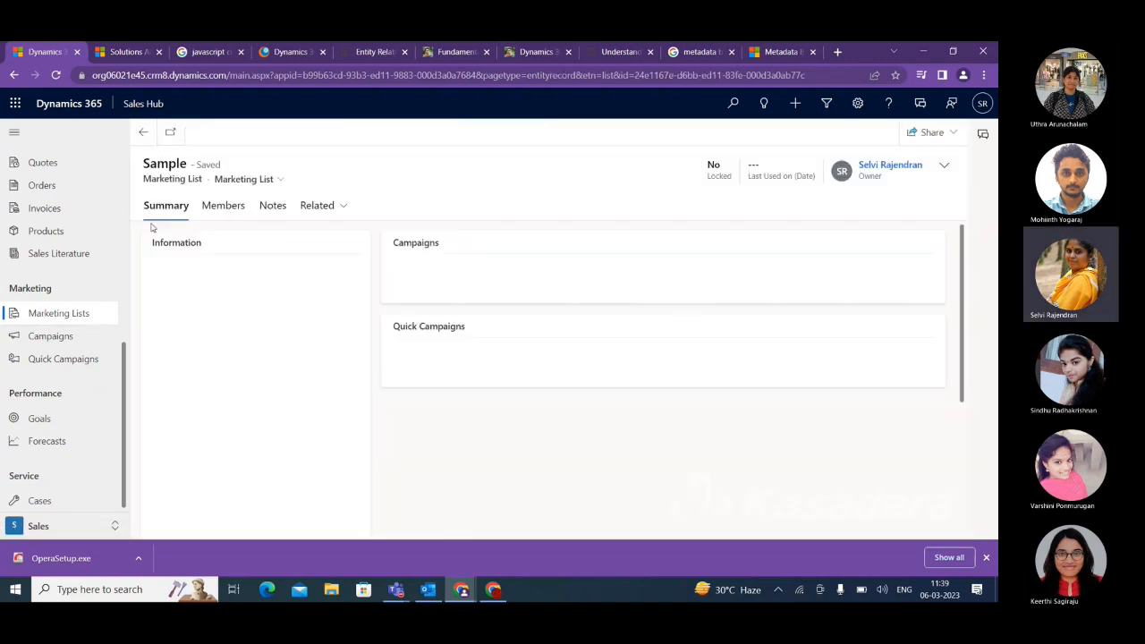
left_click(339, 205)
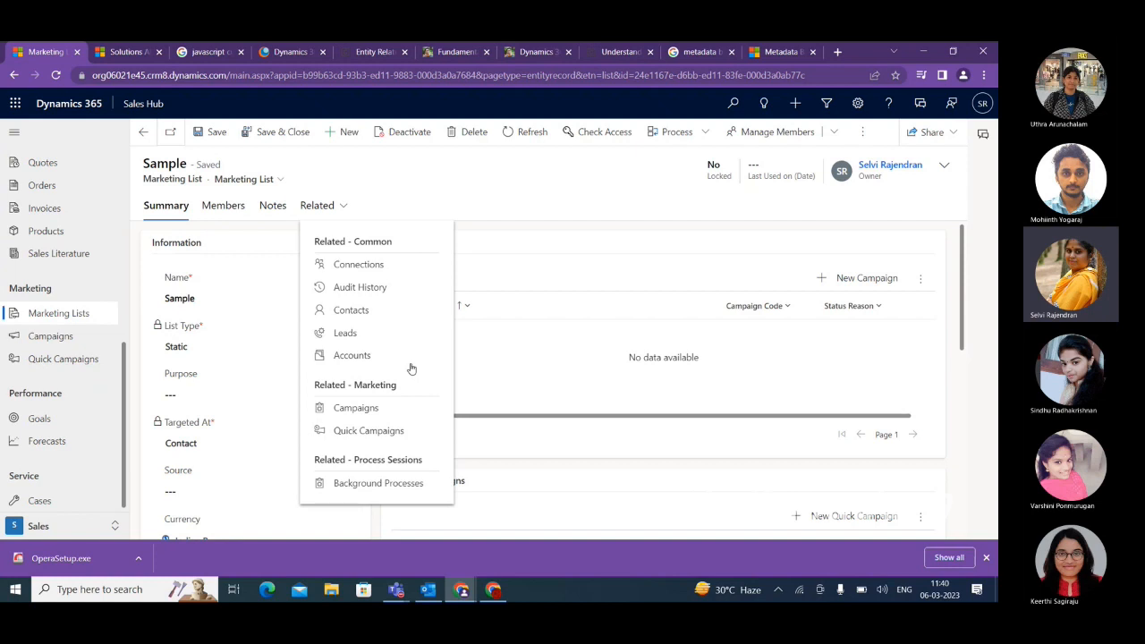
Switch to the Test solution window, start a new 1-to-Many relationship for Account and maximize its form.
left_click(461, 590)
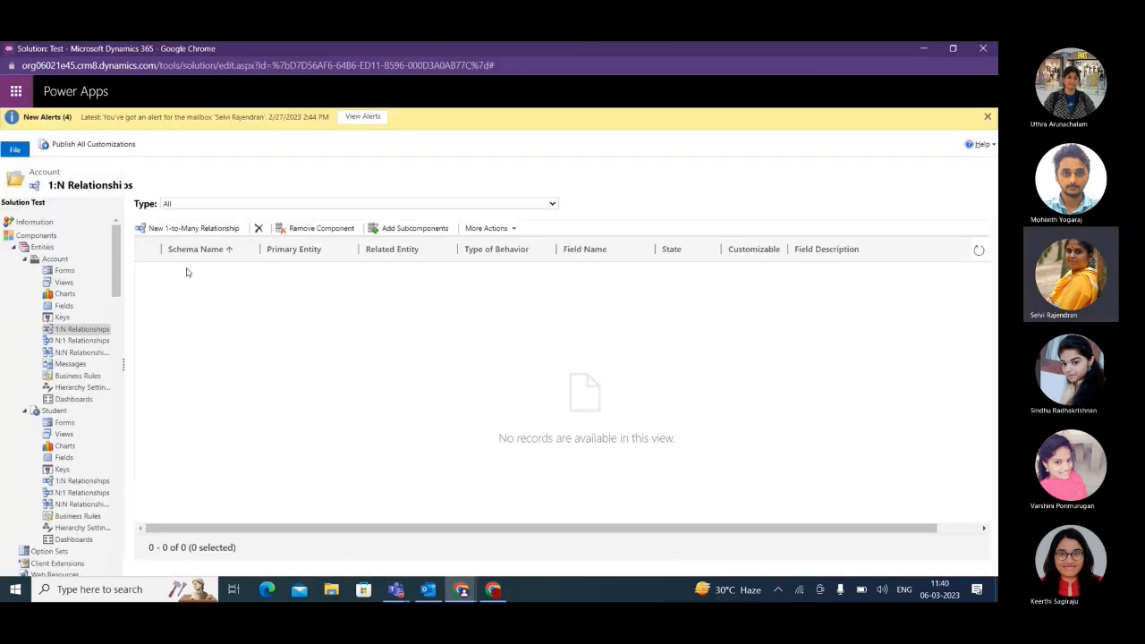
left_click(194, 229)
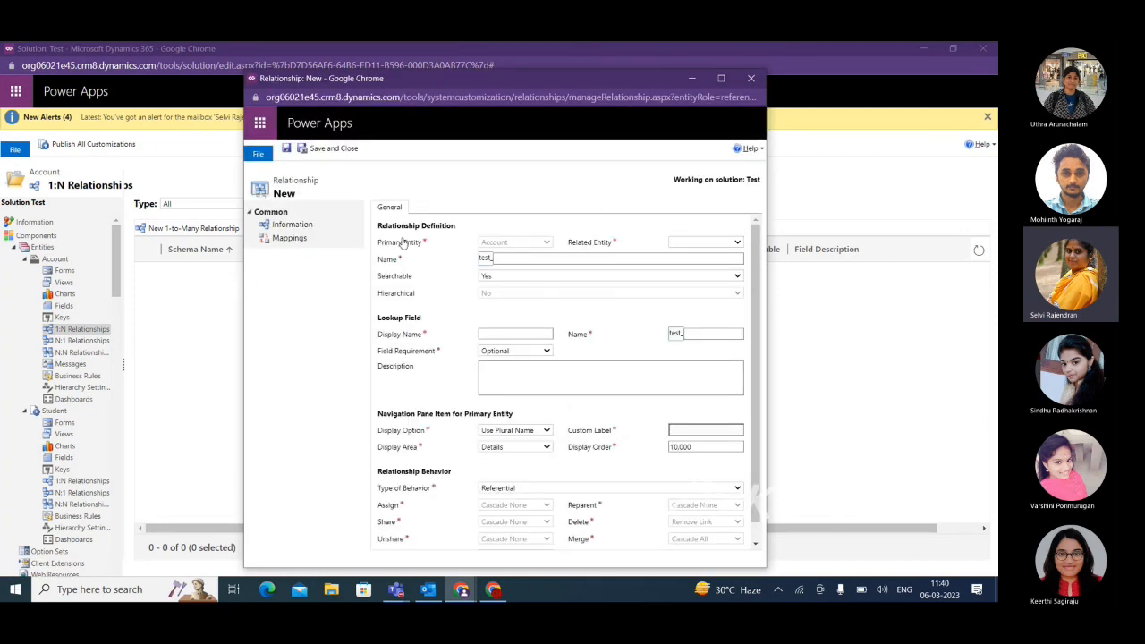
left_click(716, 80)
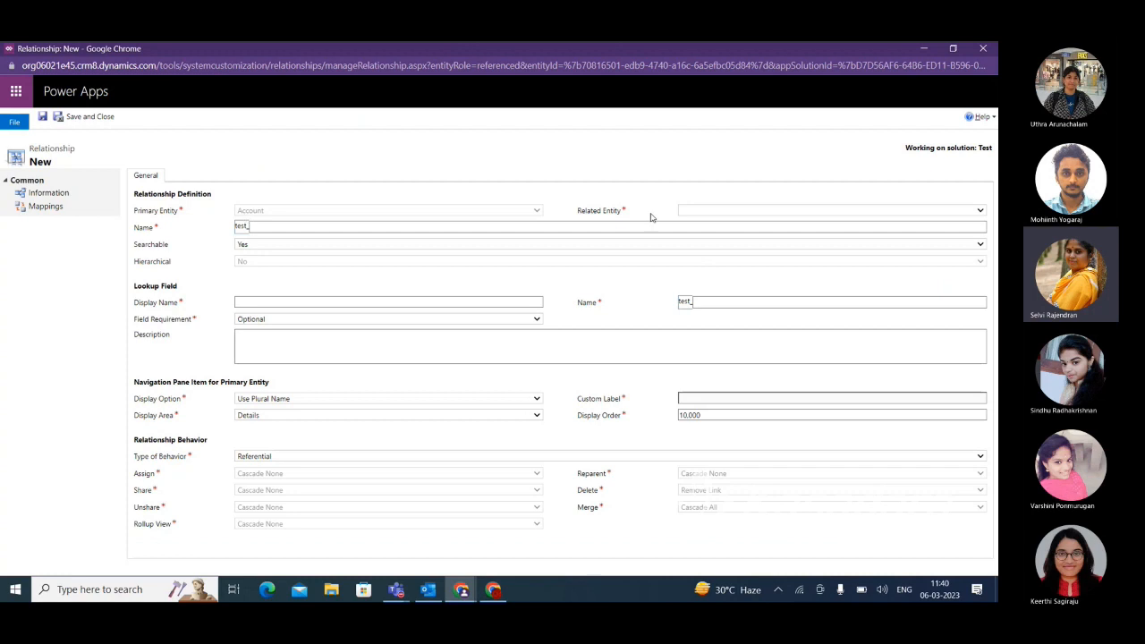
Choose Student as the related entity for the new Account relationship.
left_click(707, 212)
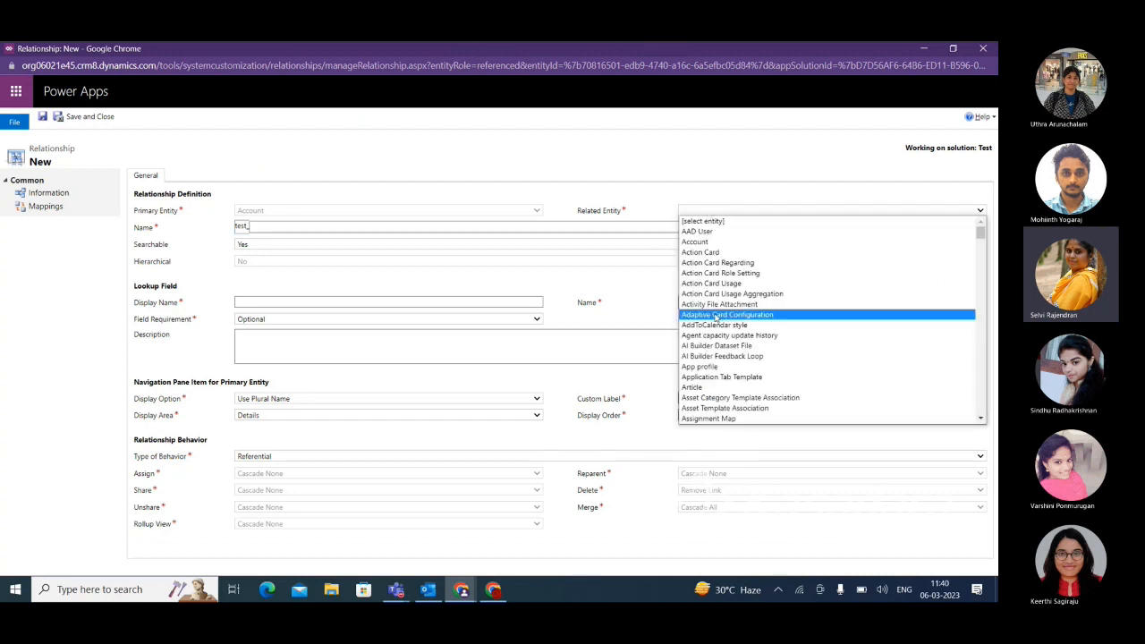
scroll(718, 360, "down", 5)
scroll(719, 360, "down", 20)
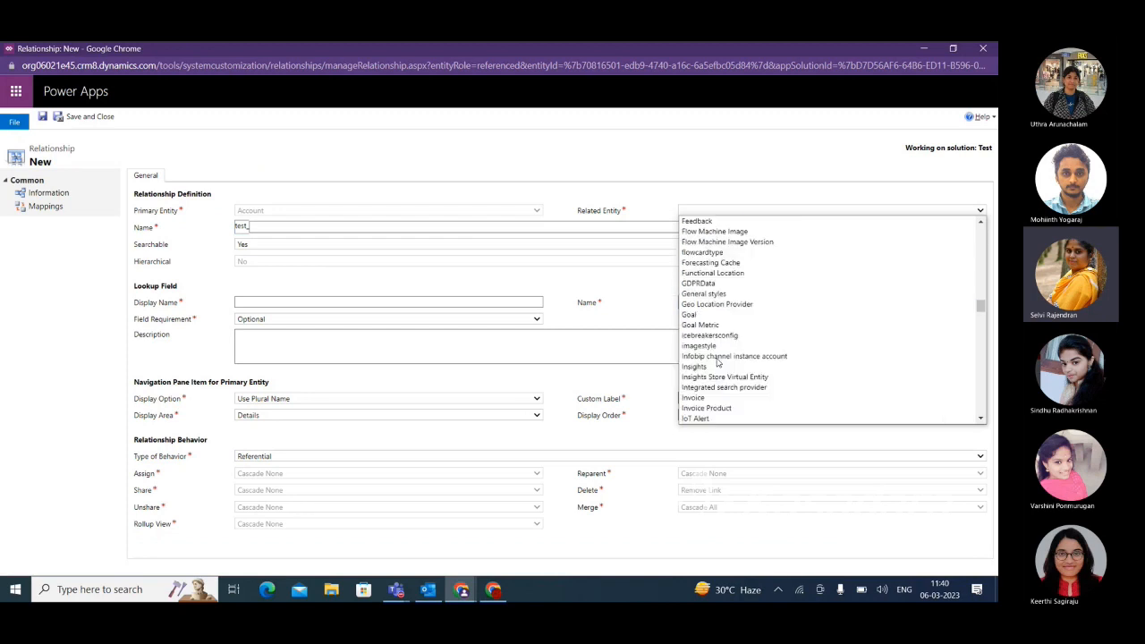
scroll(714, 380, "up", 10)
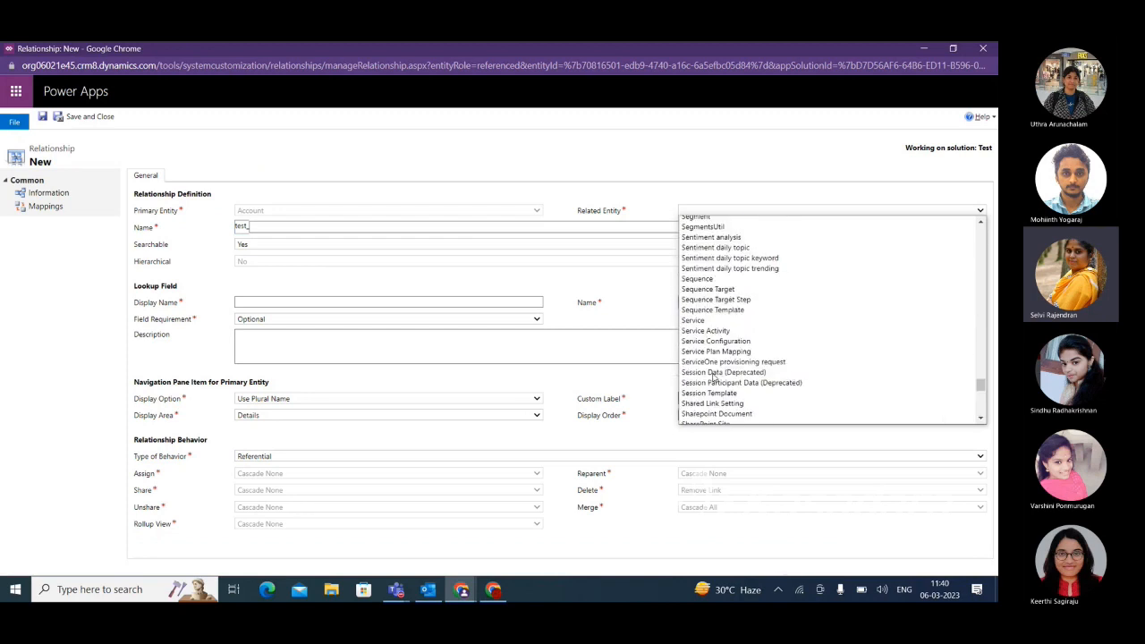
scroll(705, 326, "down", 10)
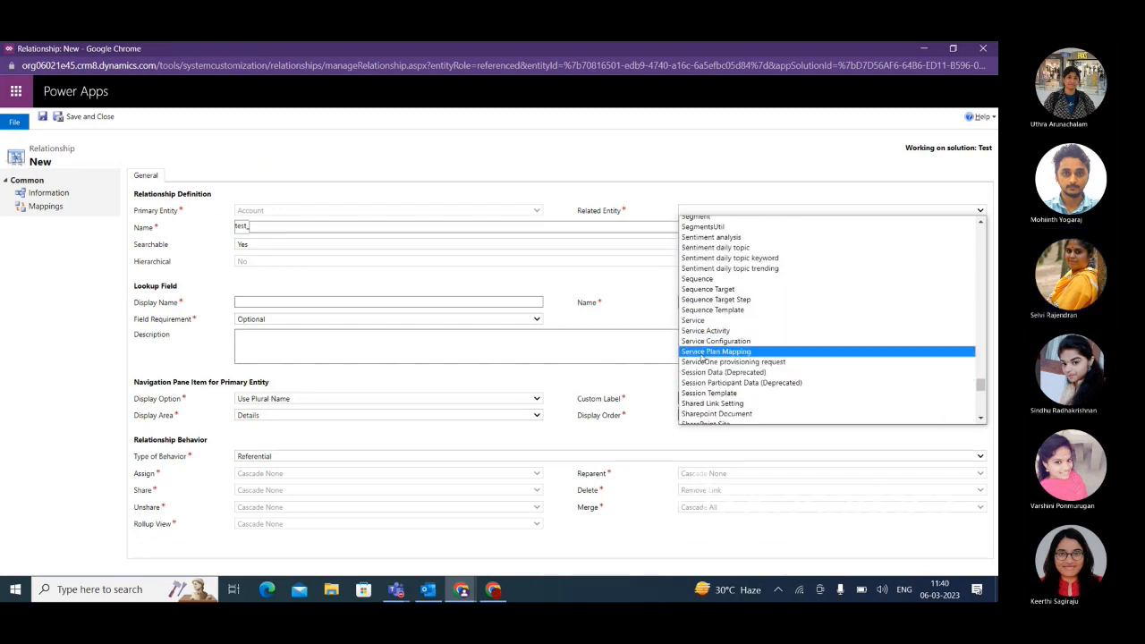
scroll(703, 304, "up", 5)
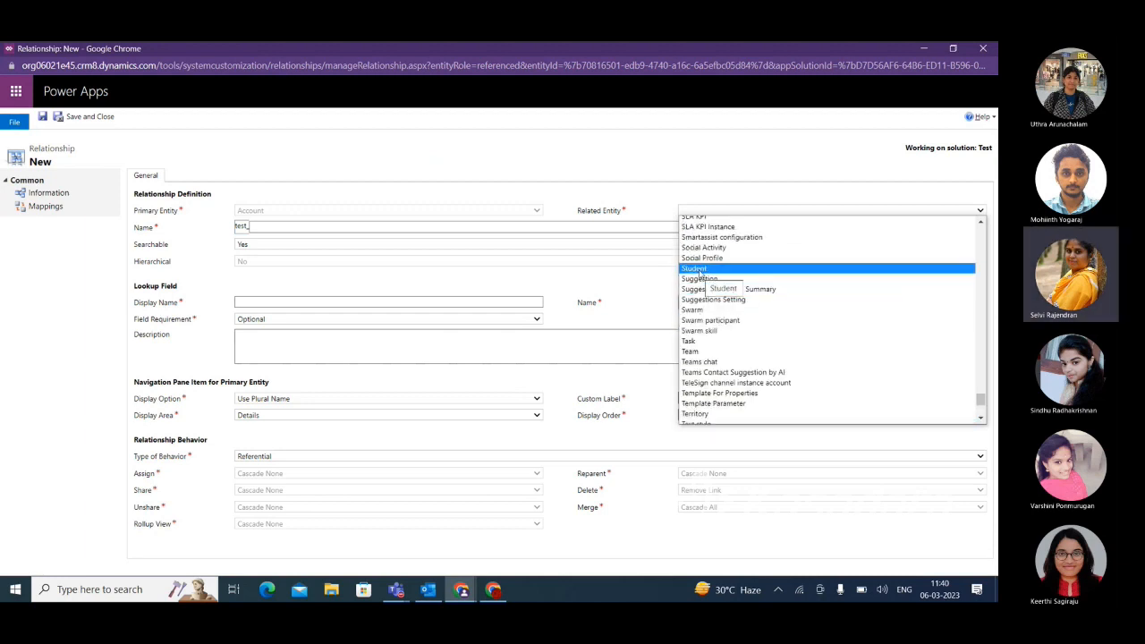
left_click(697, 269)
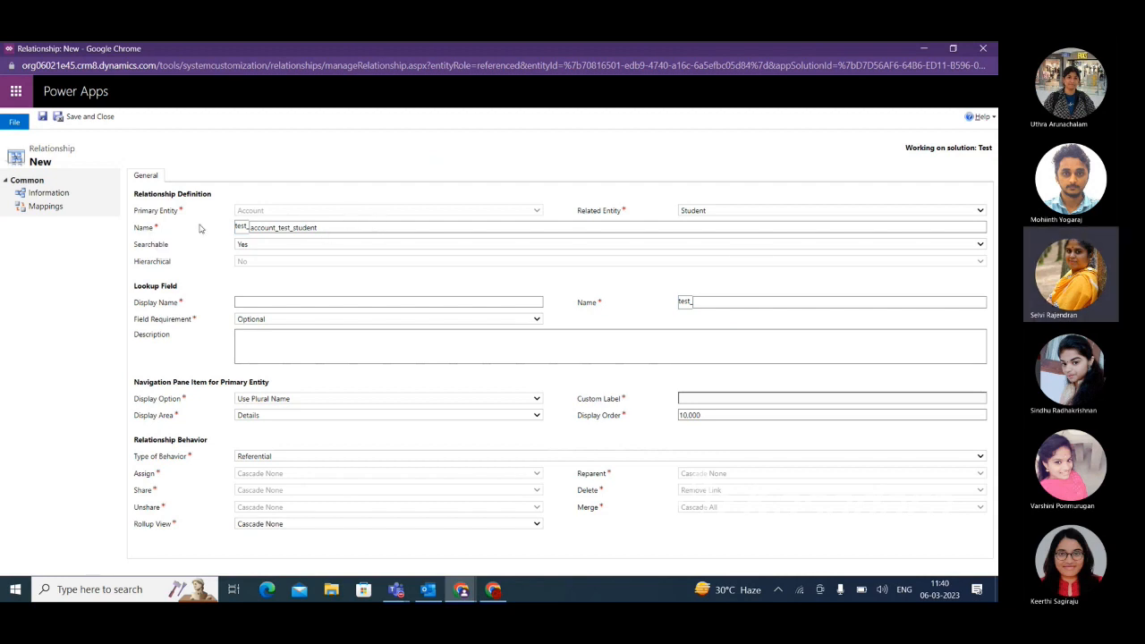
Set the lookup field's display name to Account and its schema name to test_AccountId.
left_click(247, 302)
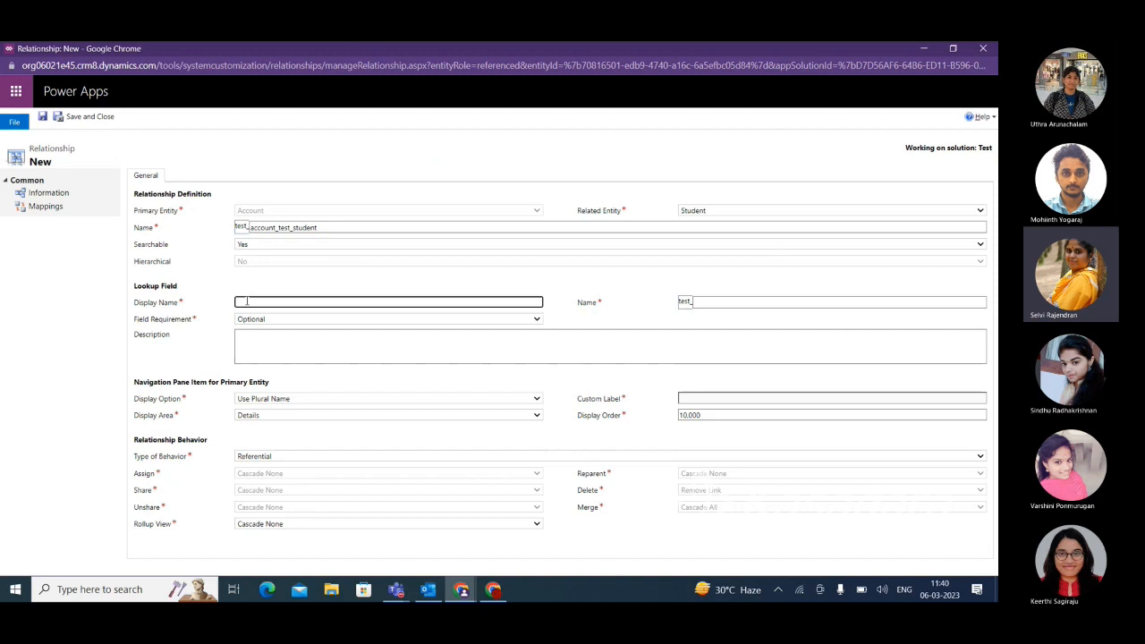
type("Acc")
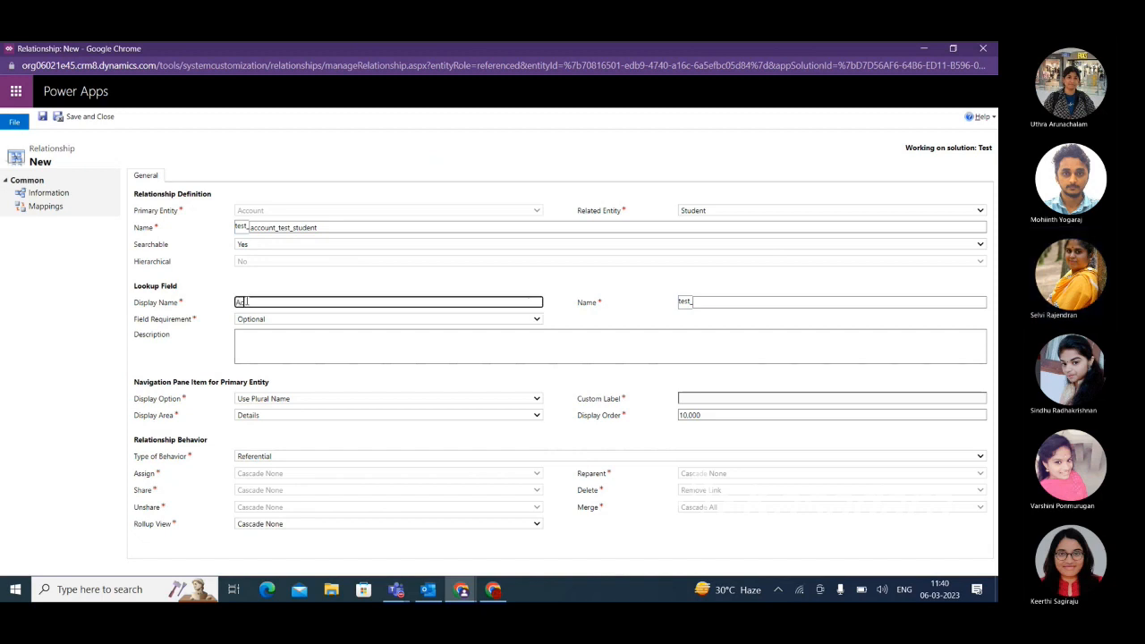
type("ount")
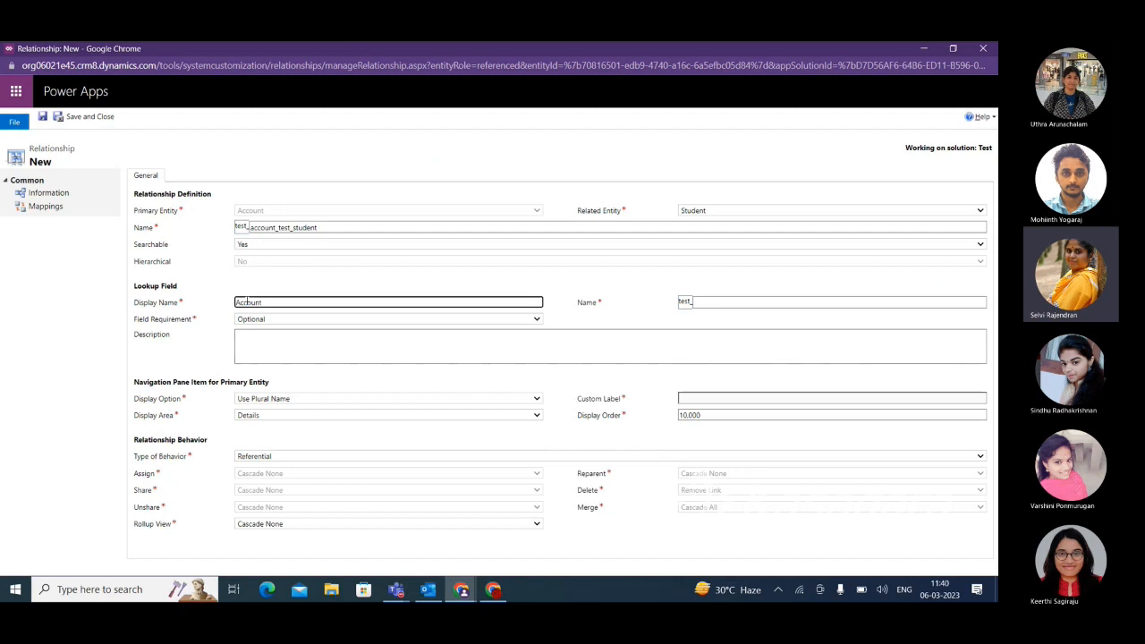
left_click(708, 303)
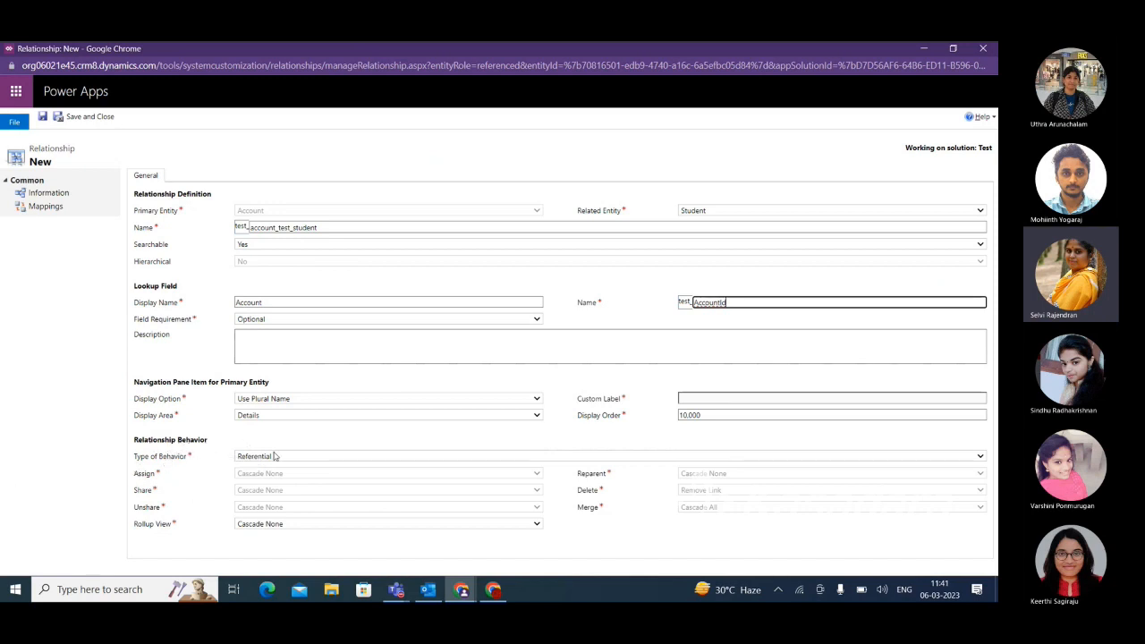
Set the relationship's type of behavior to Configurable Cascading and show the cascade options available for Assign.
left_click(340, 459)
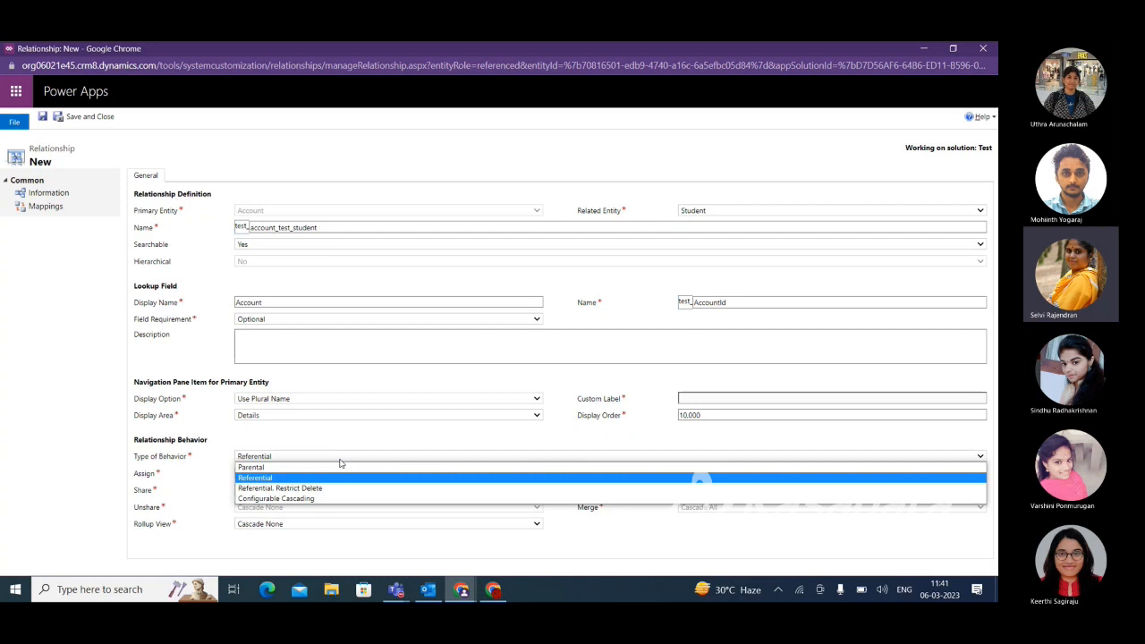
left_click(310, 501)
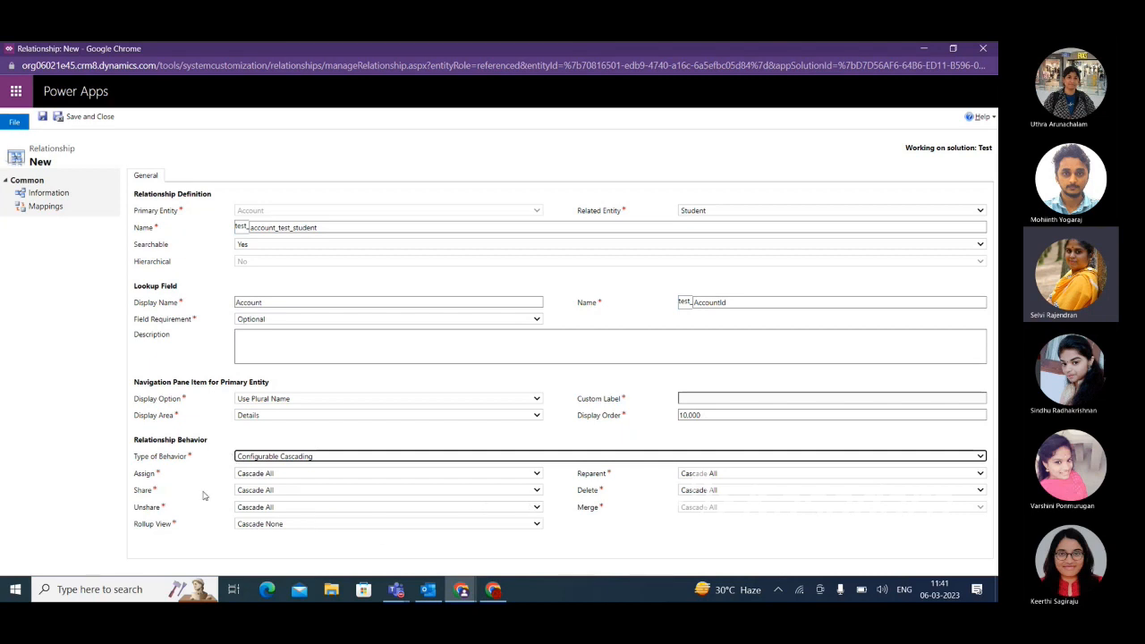
left_click(290, 476)
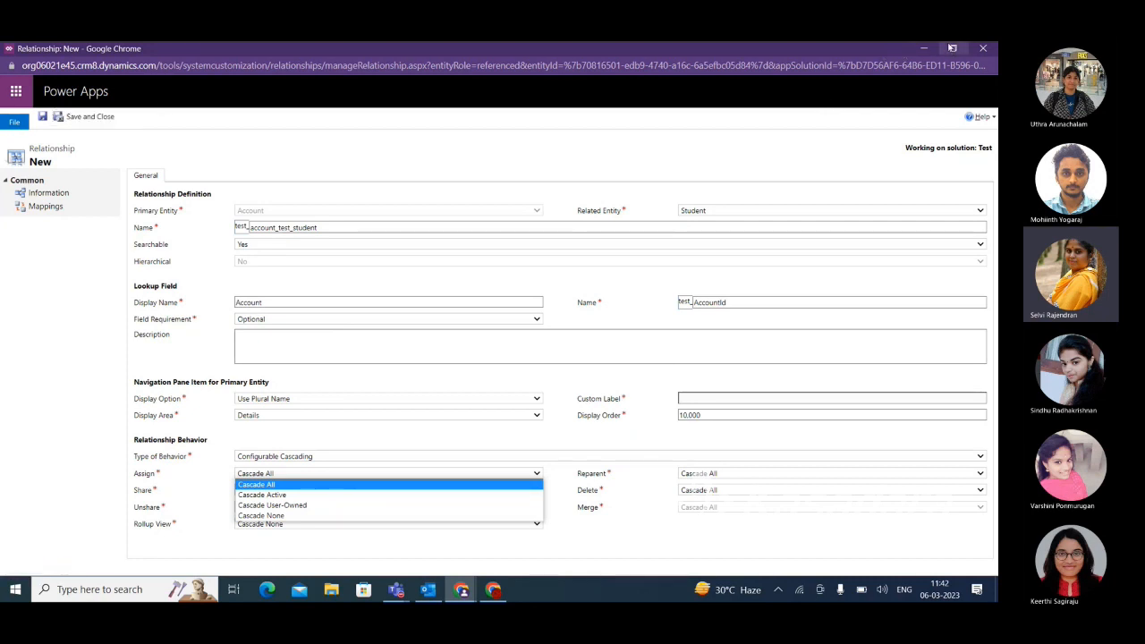
Discard the unsaved relationship form and return to the Test solution's Account 1:N relationships.
left_click(983, 48)
left_click(614, 137)
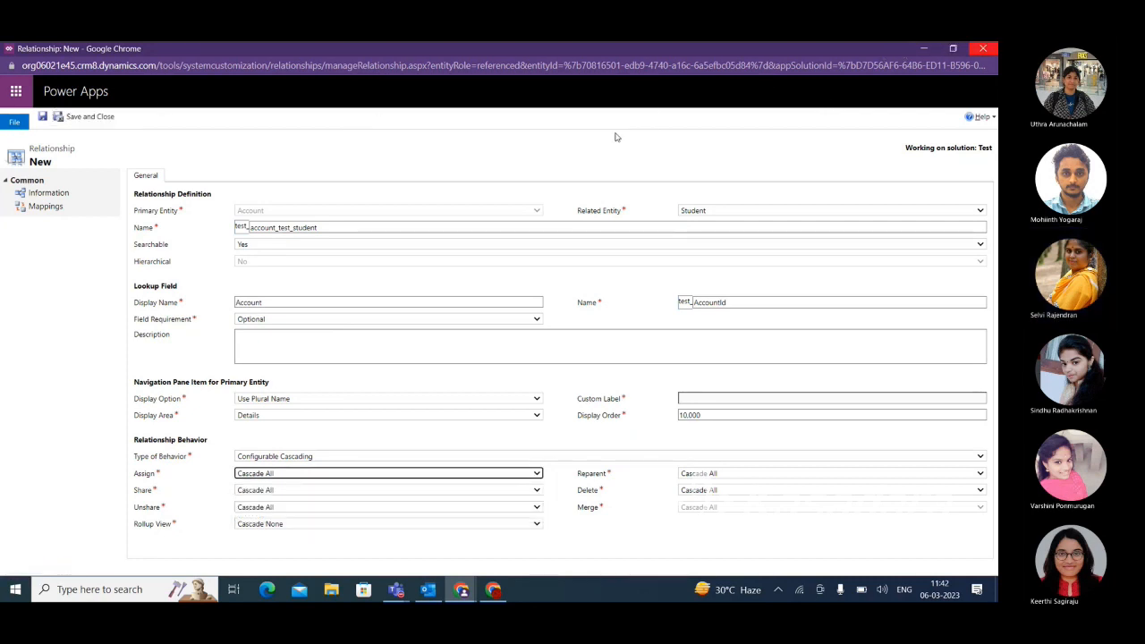
left_click(982, 50)
left_click(560, 158)
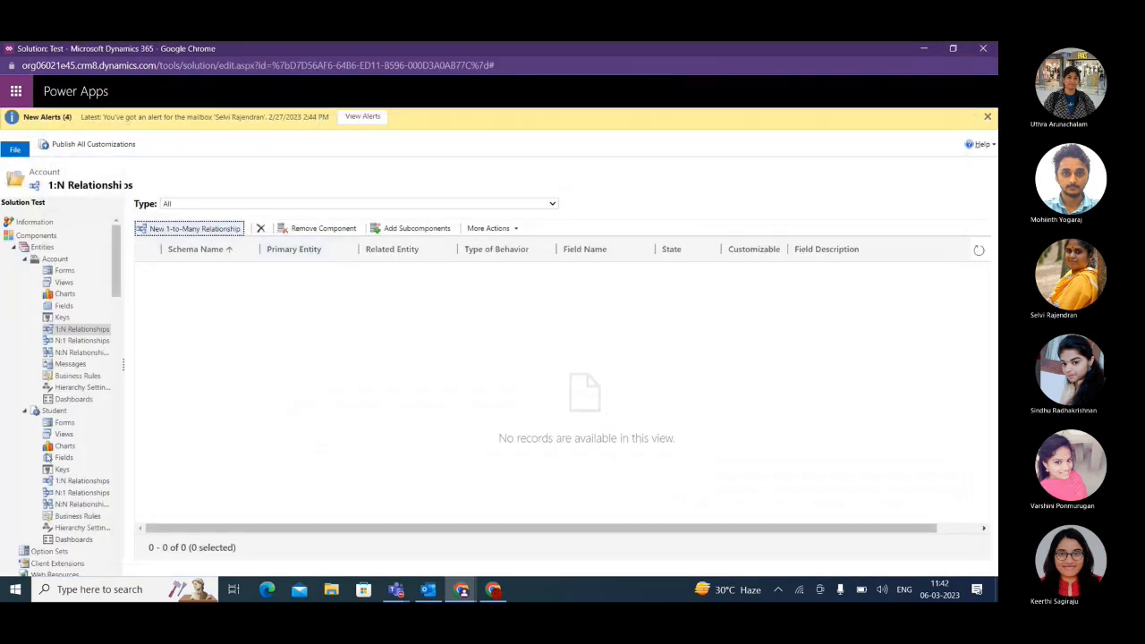
Review the Student entity's N:1 relationships, including the one to Account, and open its main Information form.
left_click(72, 494)
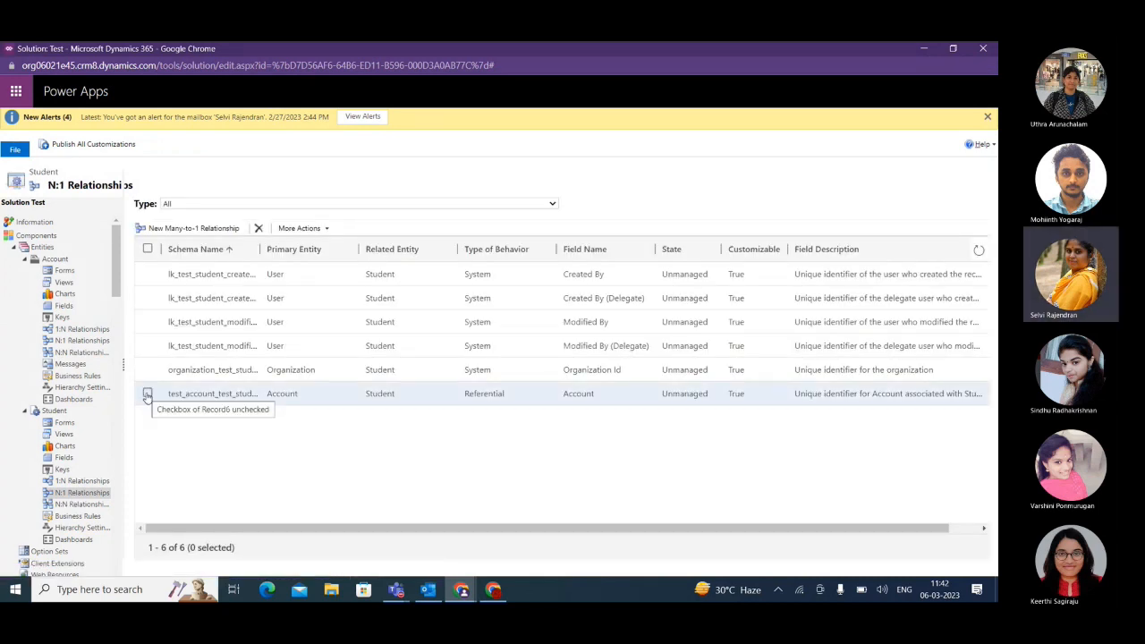
left_click(63, 424)
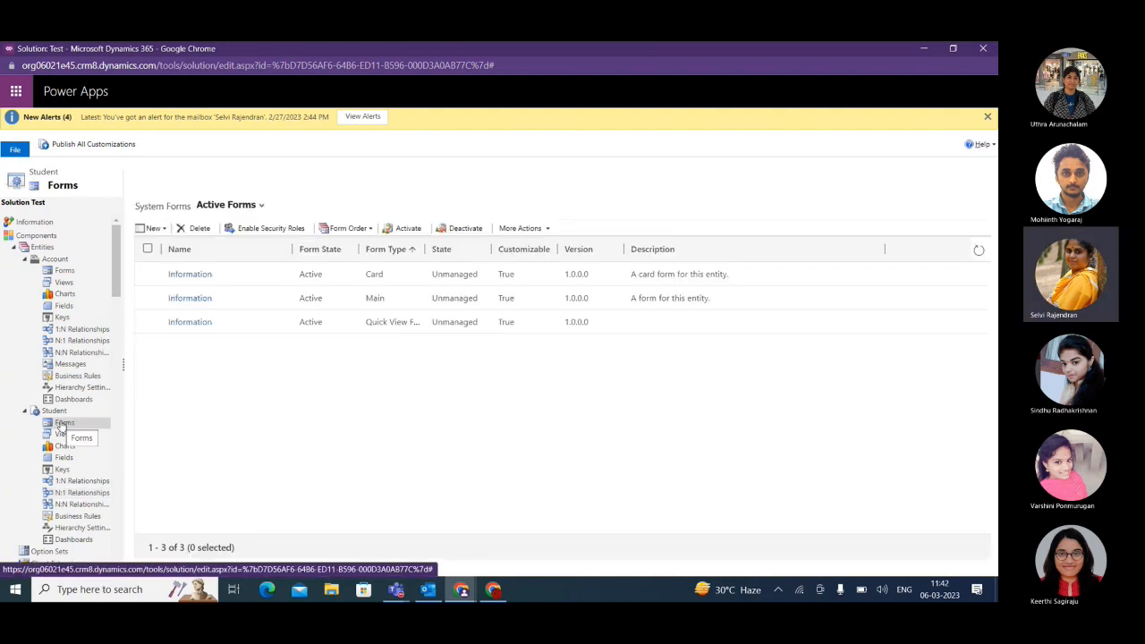
left_click(148, 299)
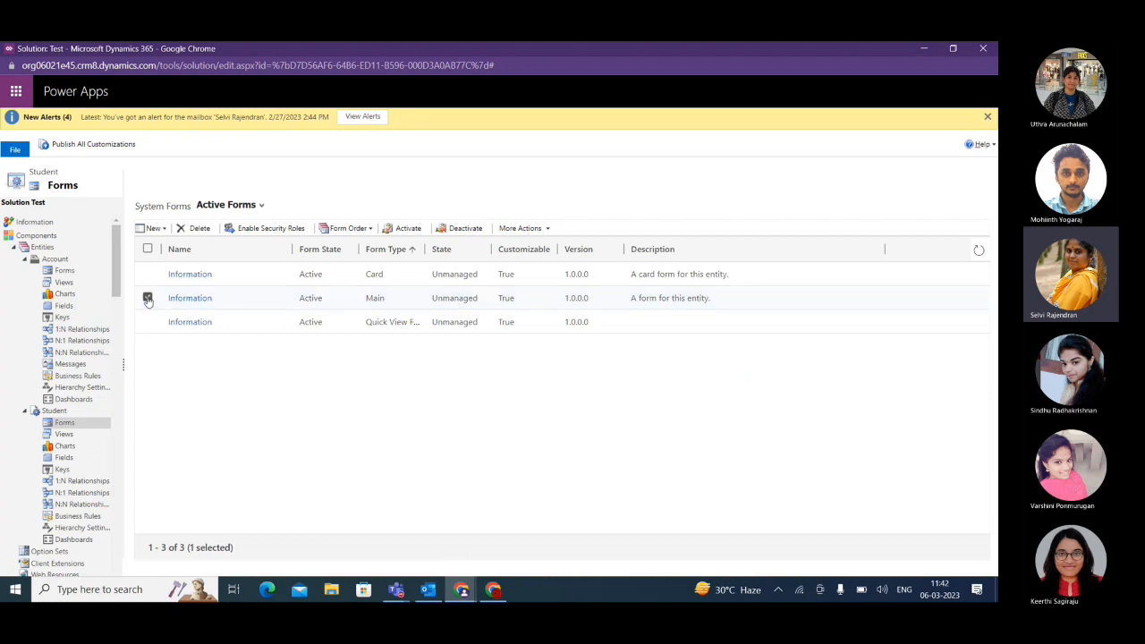
Switch to Sales Hub, open the existing student record and show the accounts offered by its Account lookup.
key("alt+Tab")
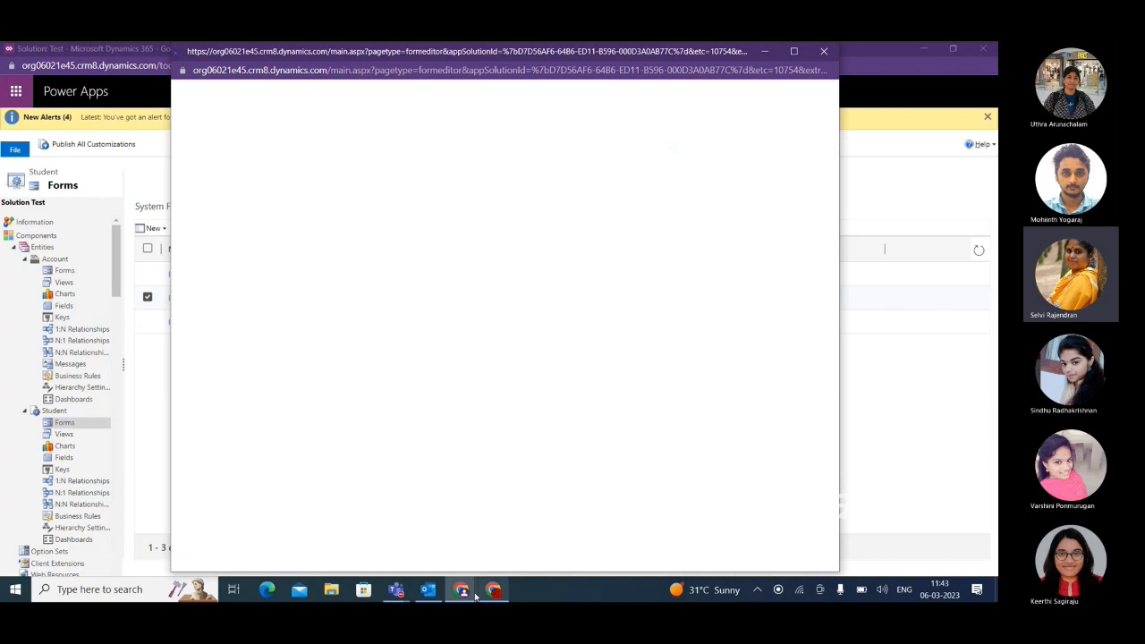
mouse_move(465, 592)
left_click(340, 528)
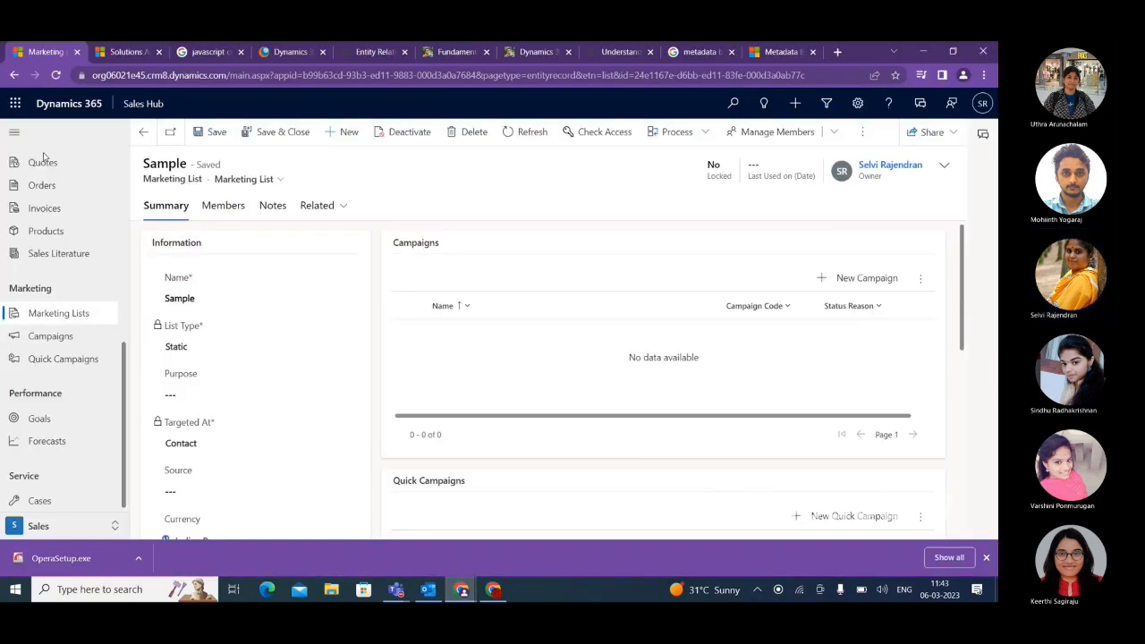
scroll(38, 307, "up", 2)
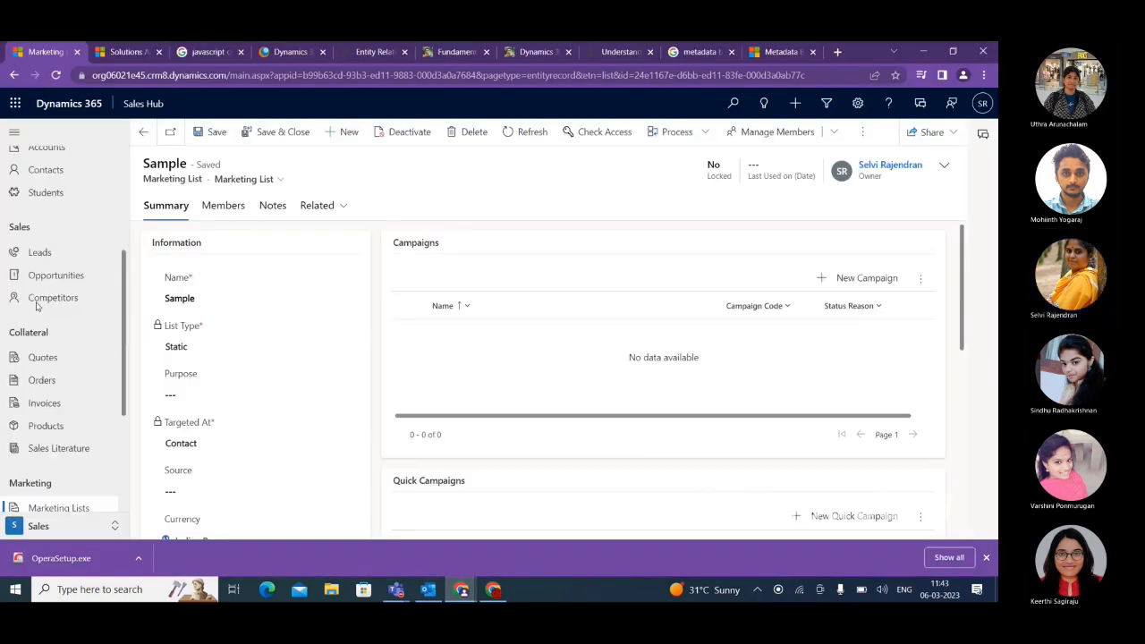
left_click(49, 197)
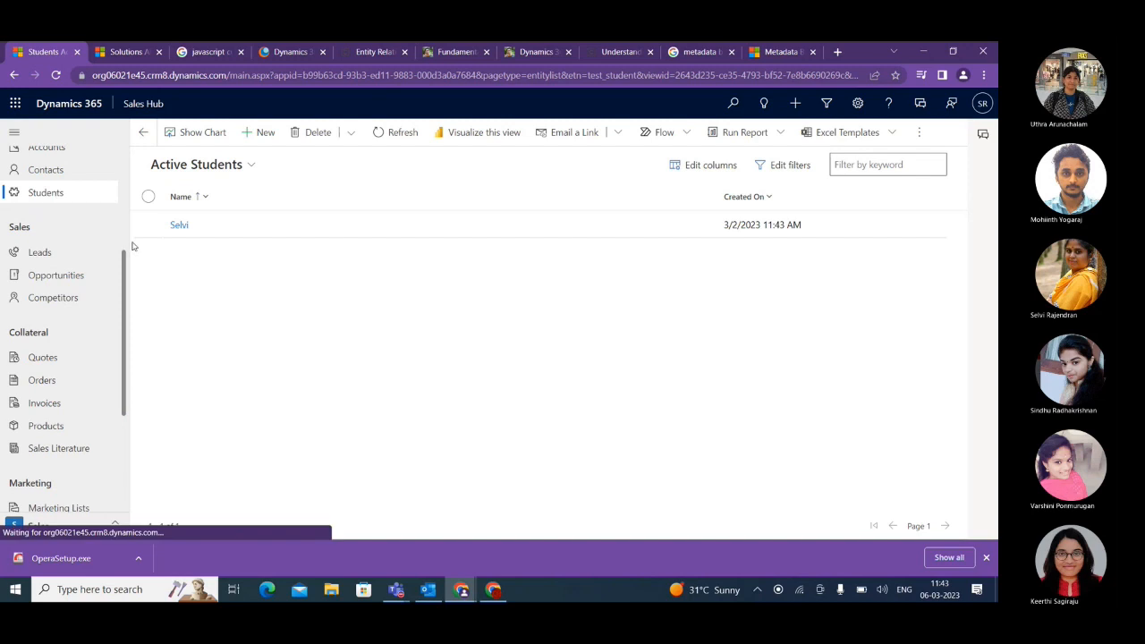
double_click(146, 223)
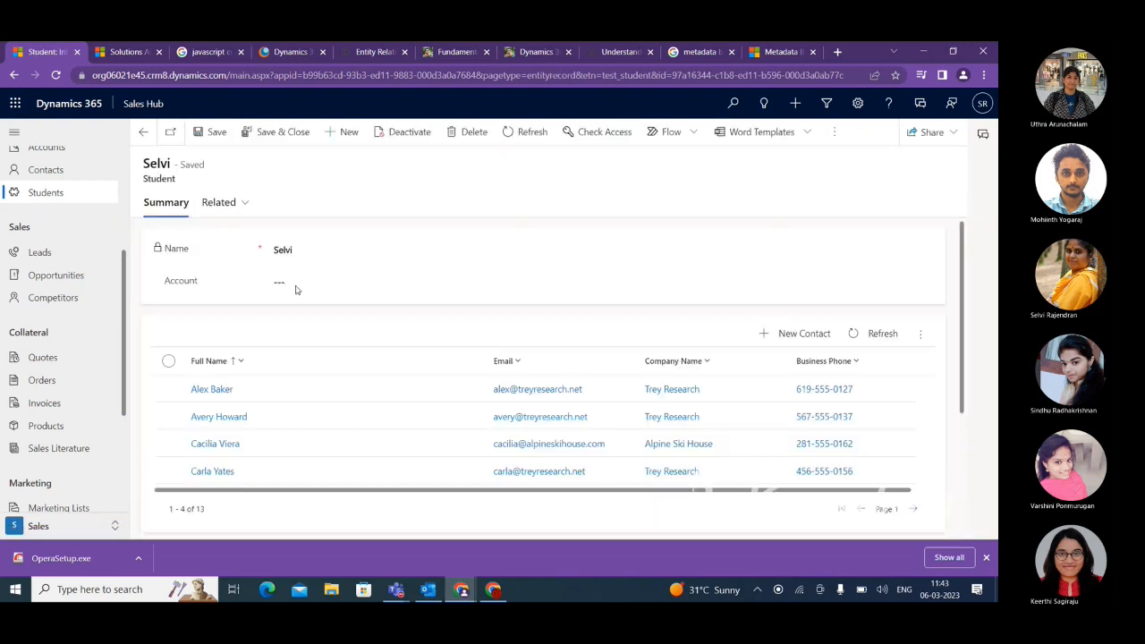
left_click(292, 284)
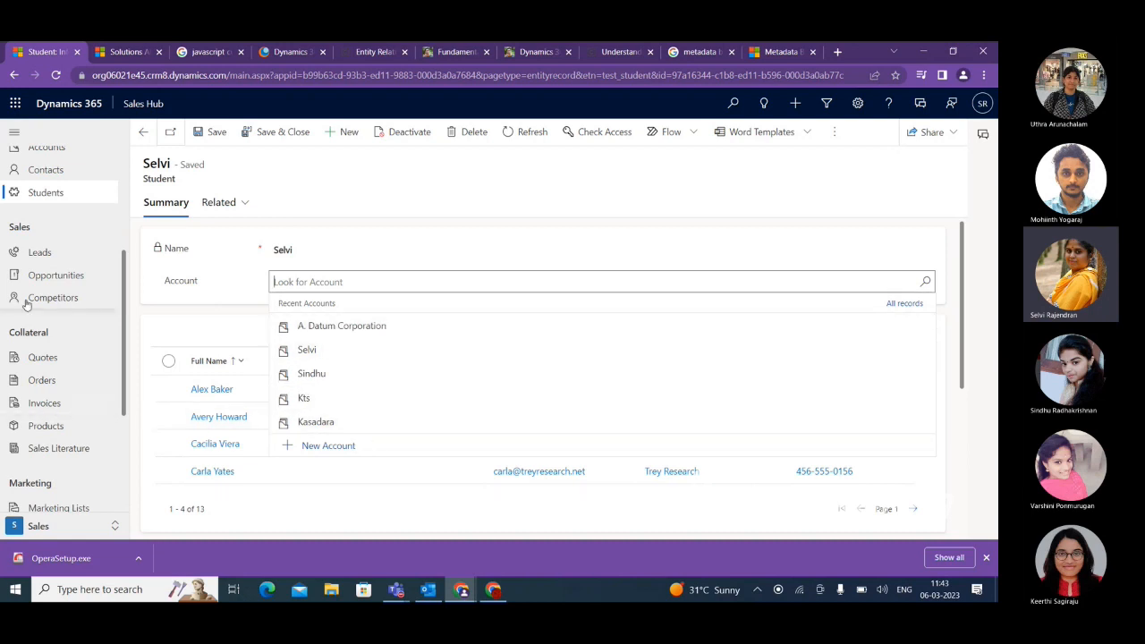
Open the A. Datum Corporation account and find Students among its related record types.
scroll(35, 295, "up", 3)
left_click(45, 279)
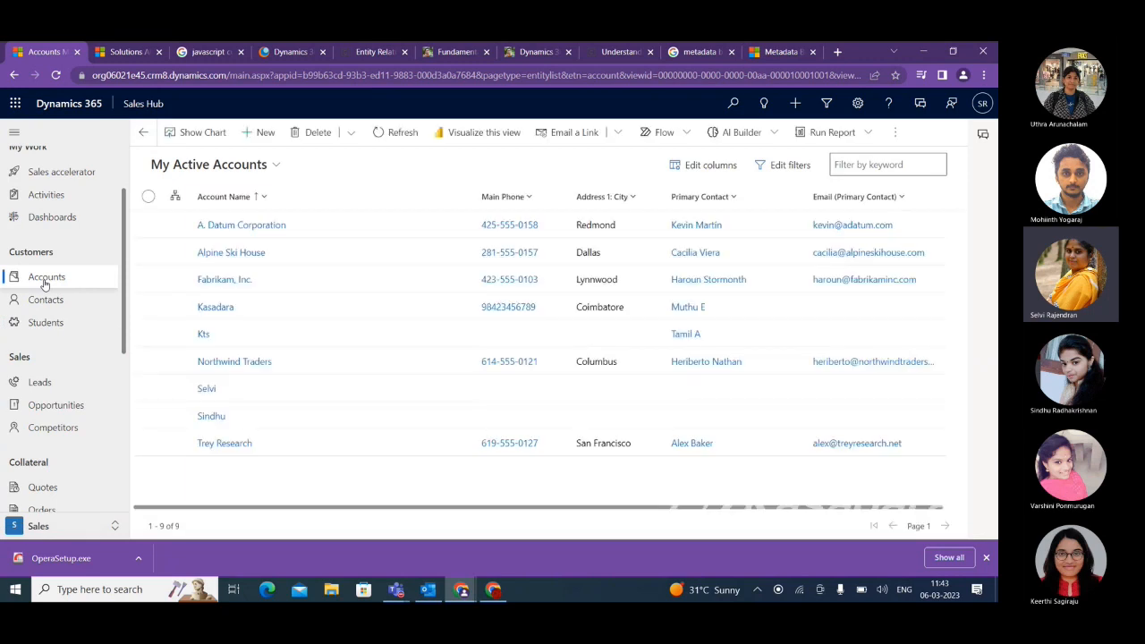
double_click(149, 226)
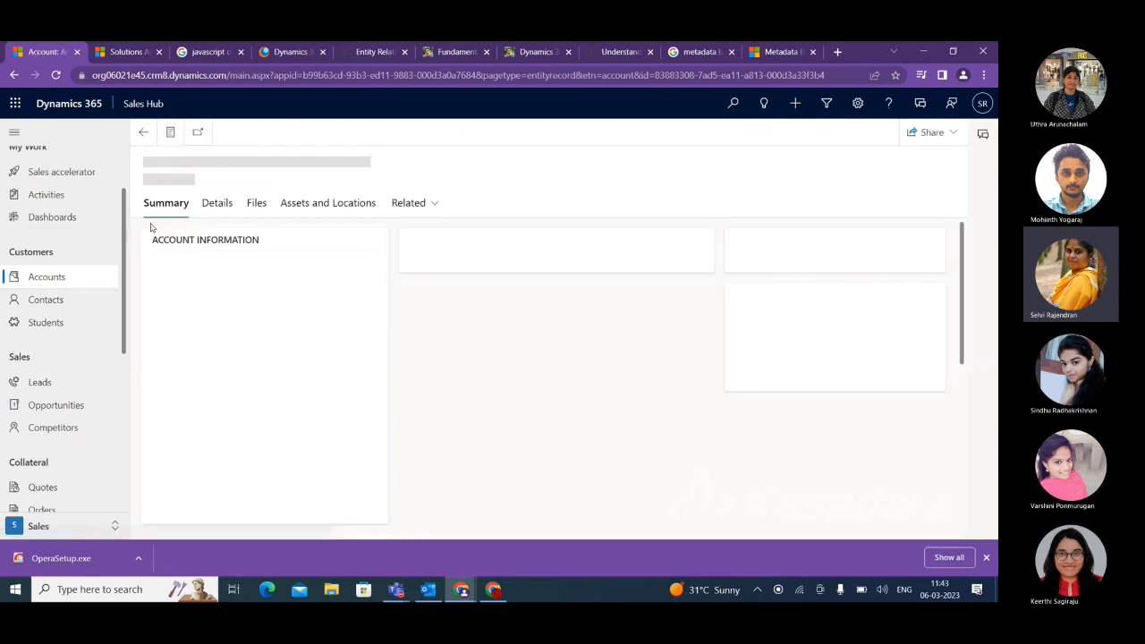
left_click(437, 208)
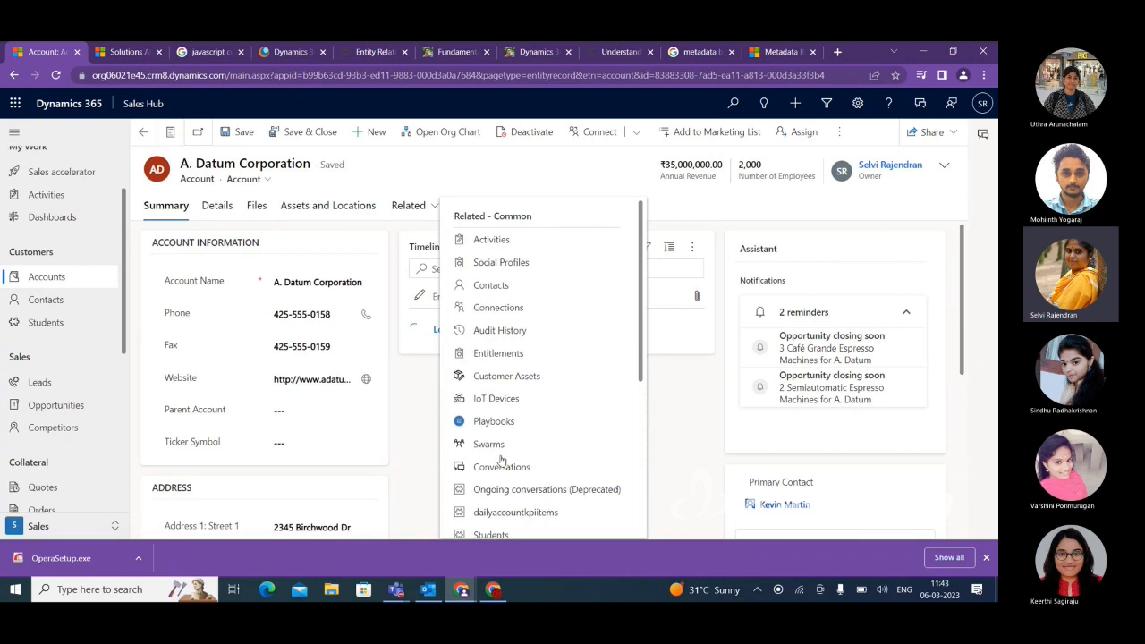
scroll(491, 479, "down", 1)
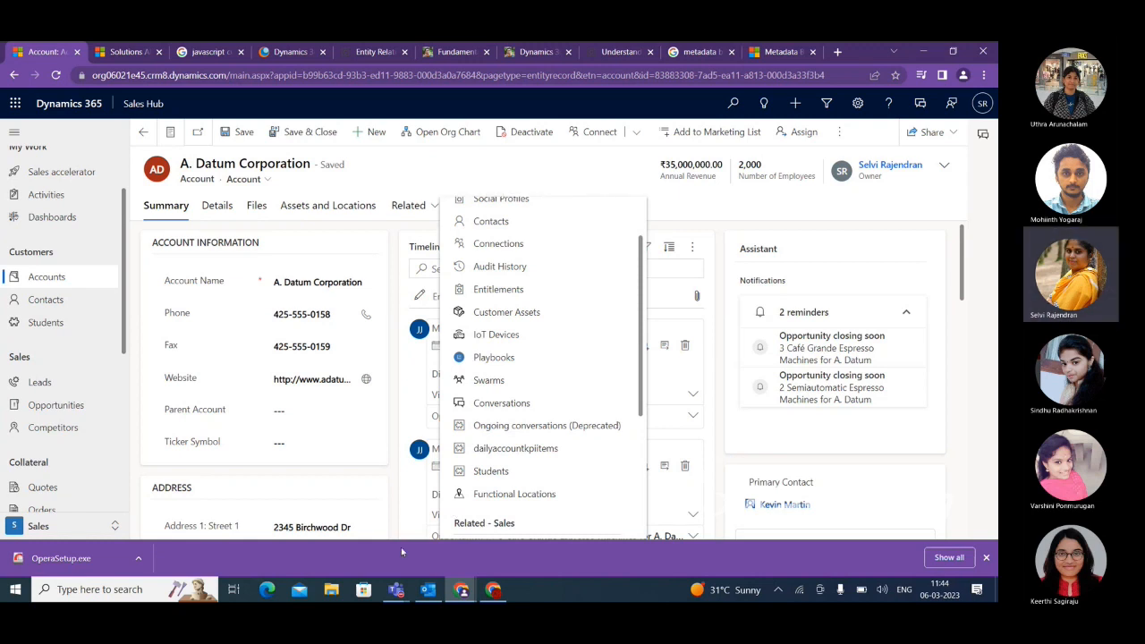
left_click(397, 592)
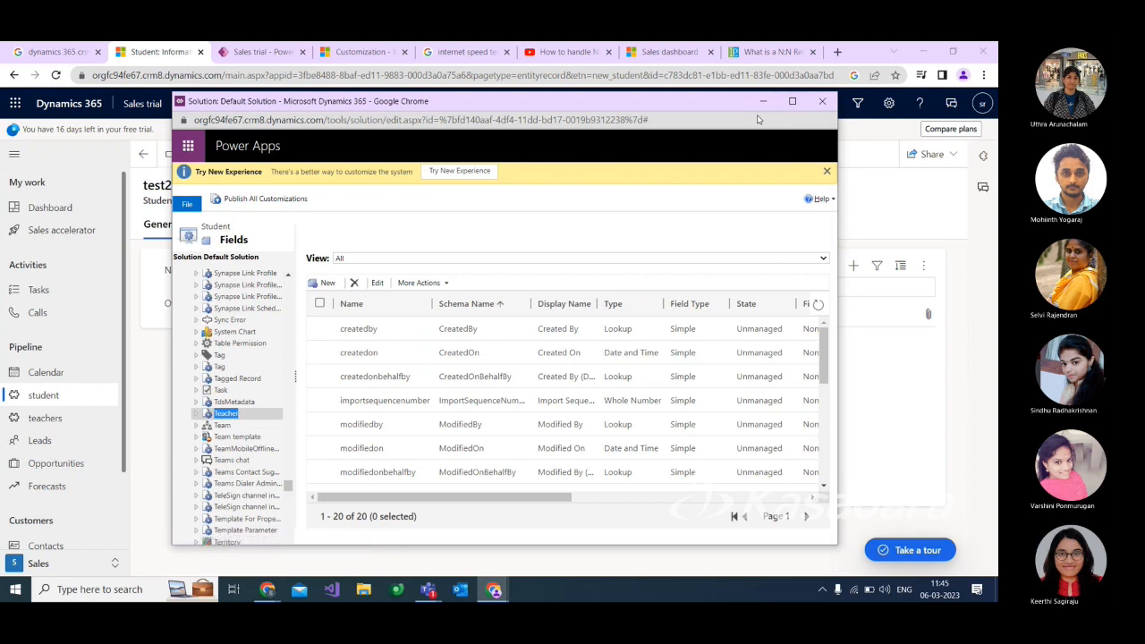
Show the Student entity's N:N relationships in the Default Solution and start a new many-to-many relationship.
scroll(228, 421, "up", 15)
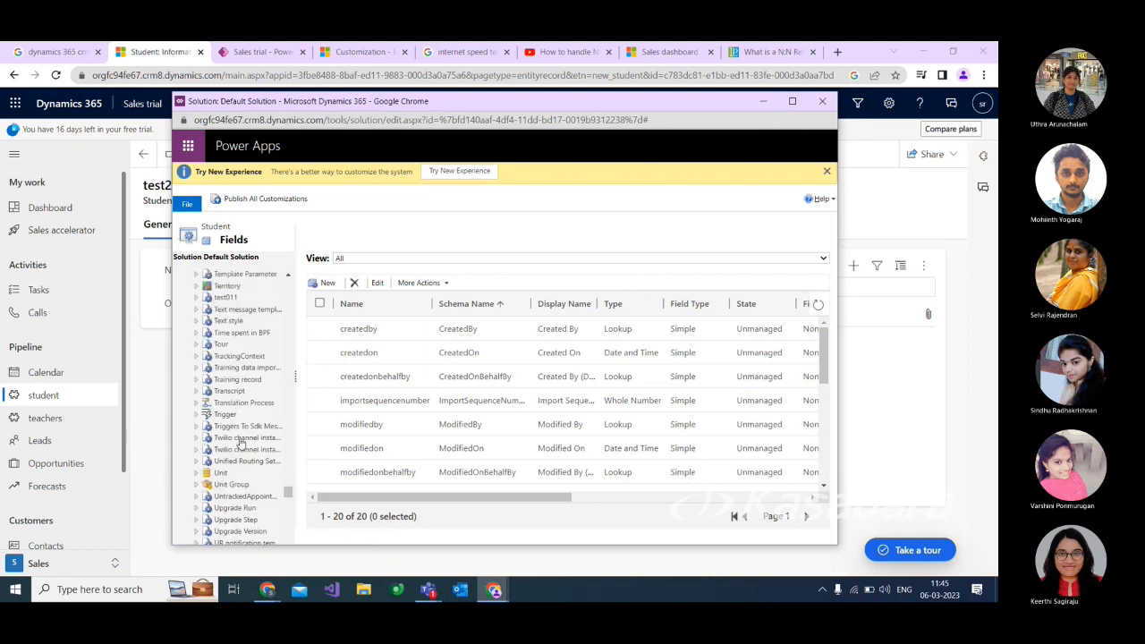
scroll(235, 453, "down", 10)
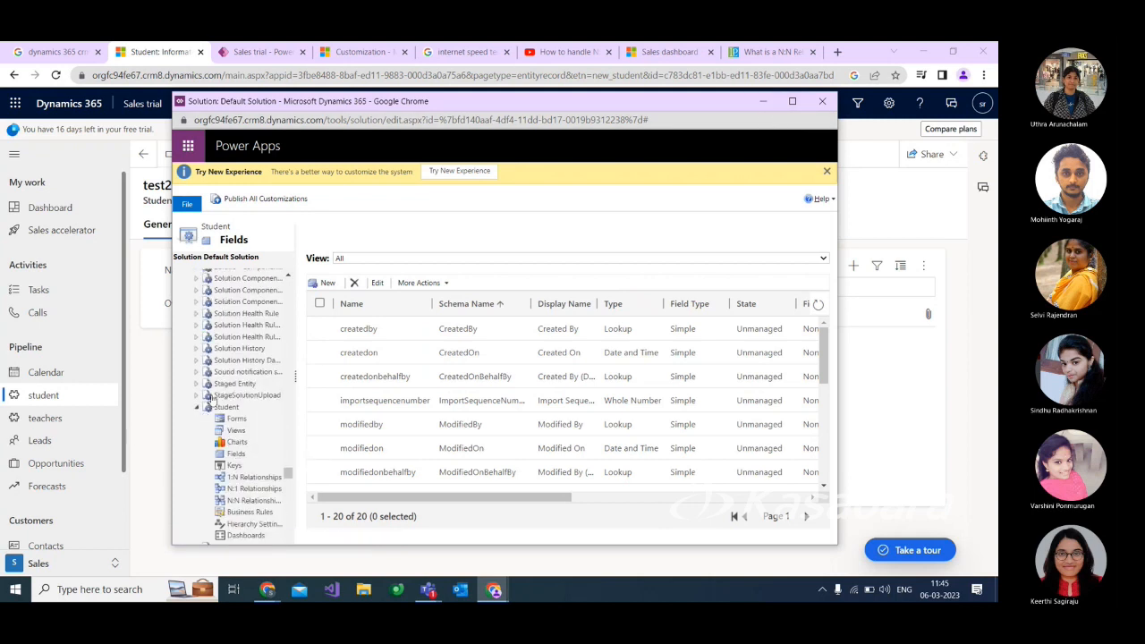
scroll(234, 447, "up", 3)
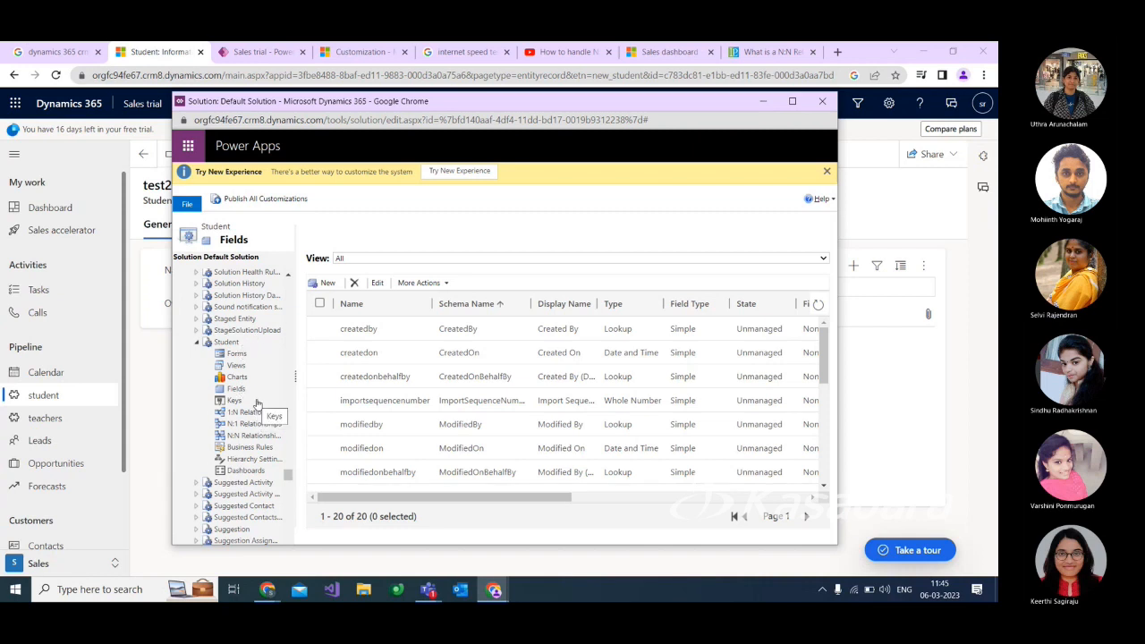
scroll(251, 398, "down", 3)
scroll(246, 398, "up", 3)
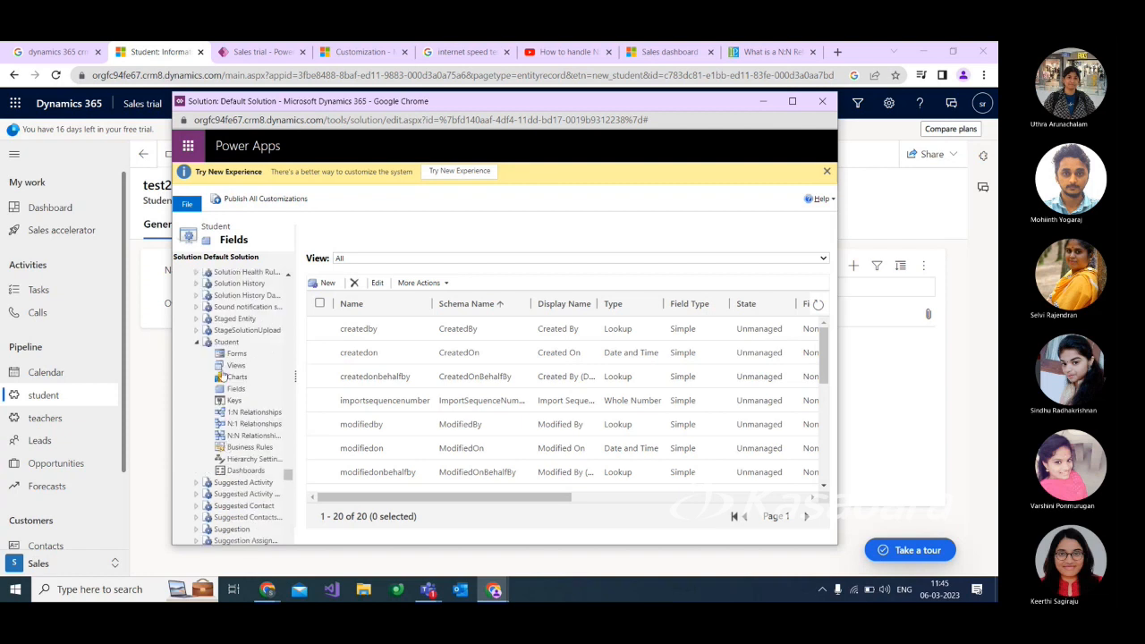
left_click(244, 437)
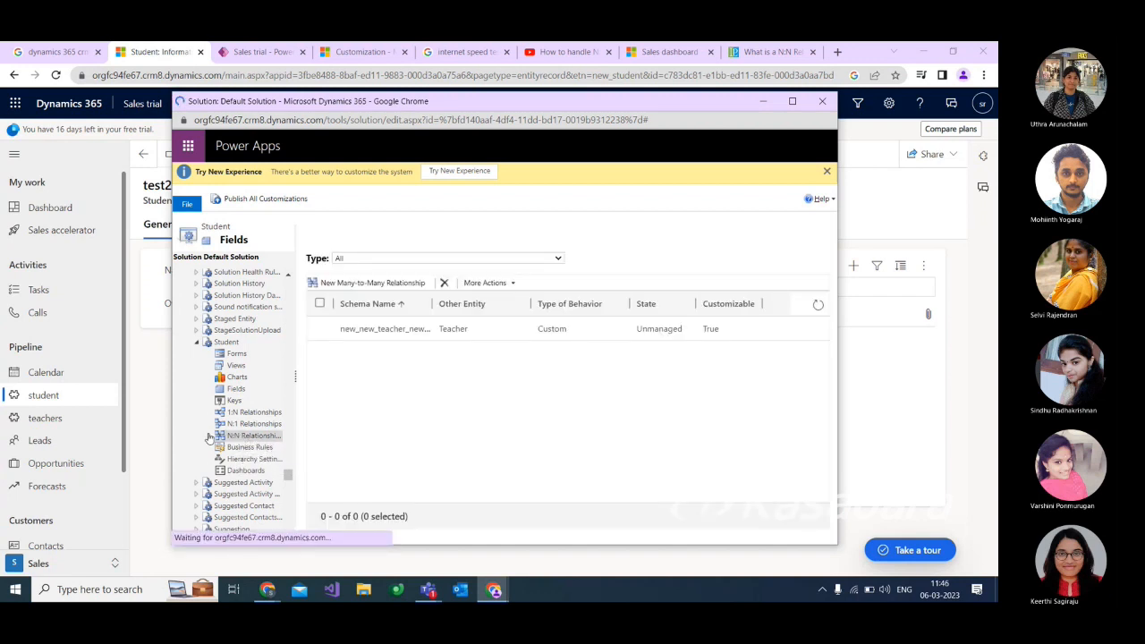
left_click(370, 285)
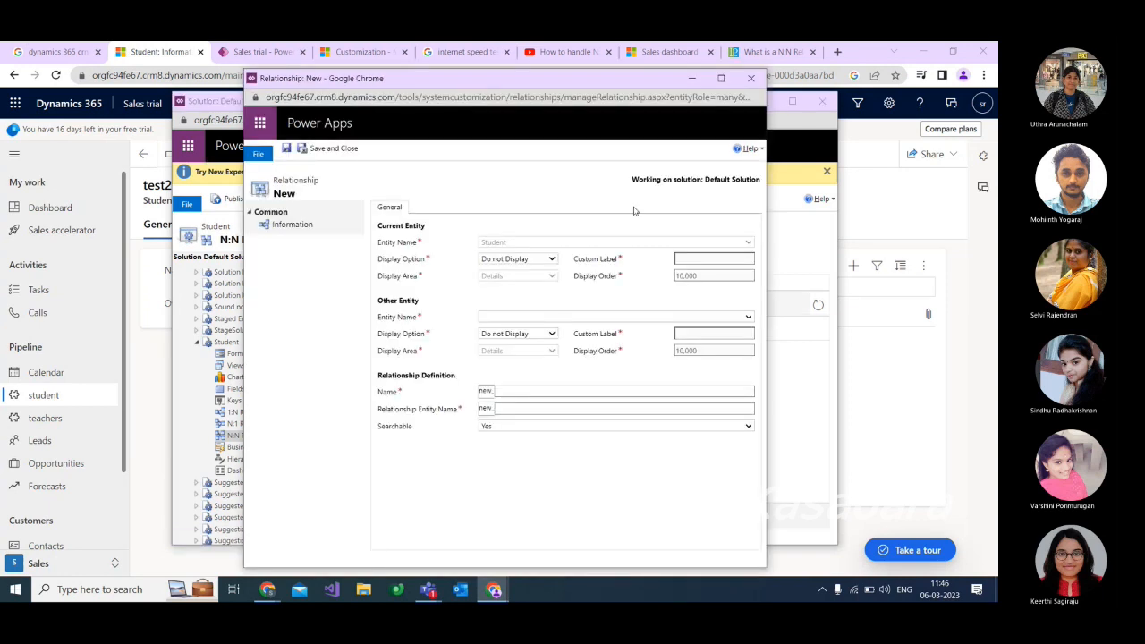
Try the Use Custom Label and Use Plural Name display options for Student in the new relationship, and set its form aside.
left_click(550, 260)
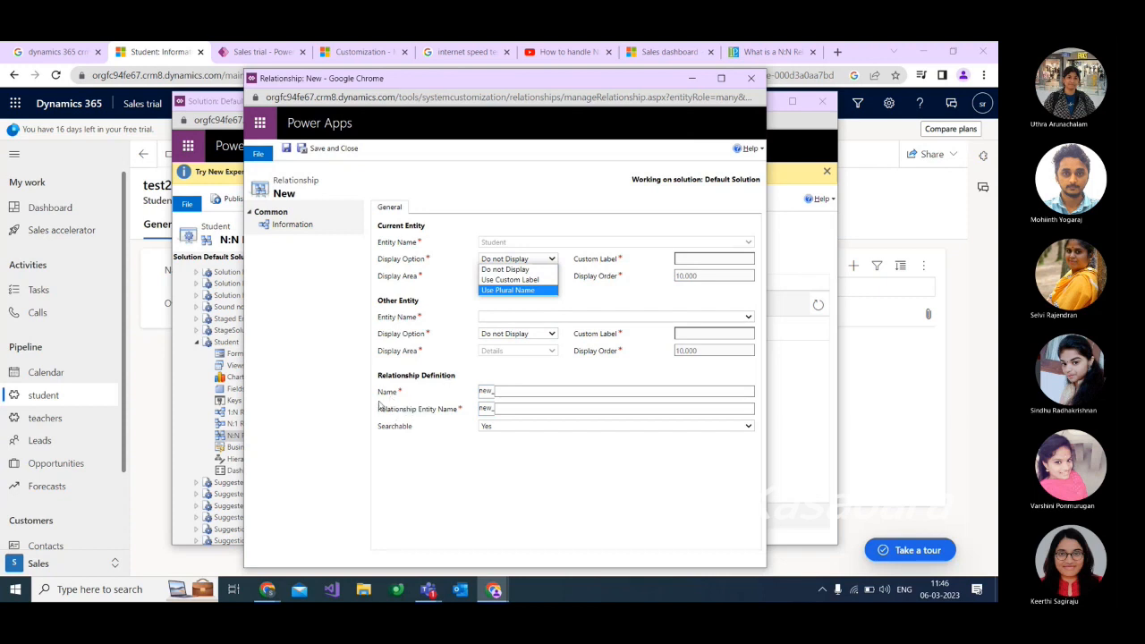
left_click(536, 391)
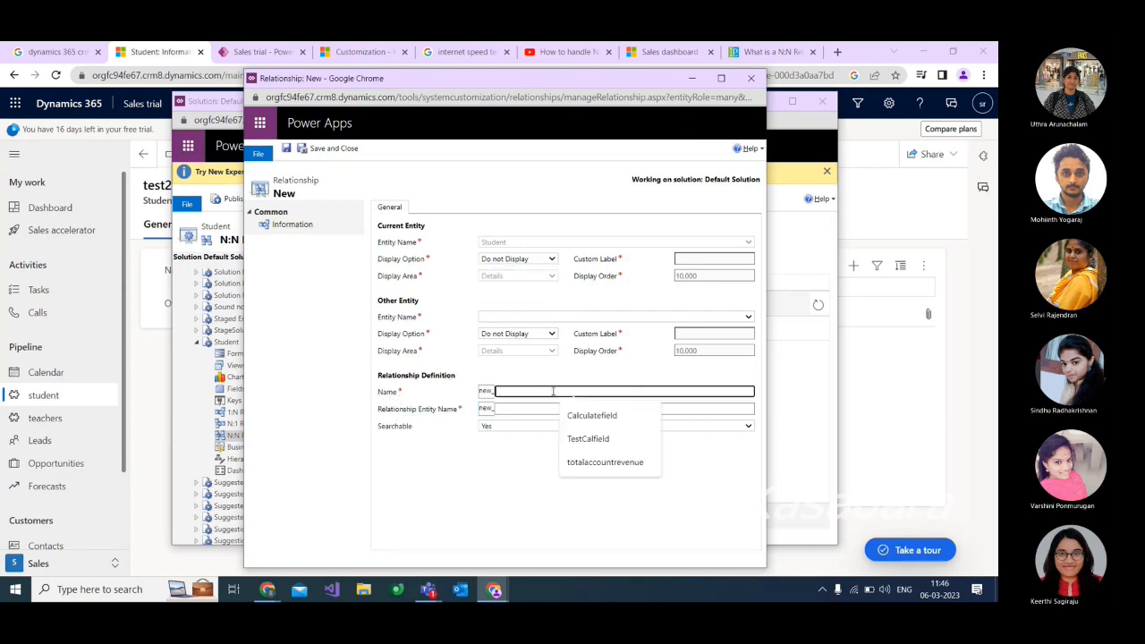
left_click(541, 262)
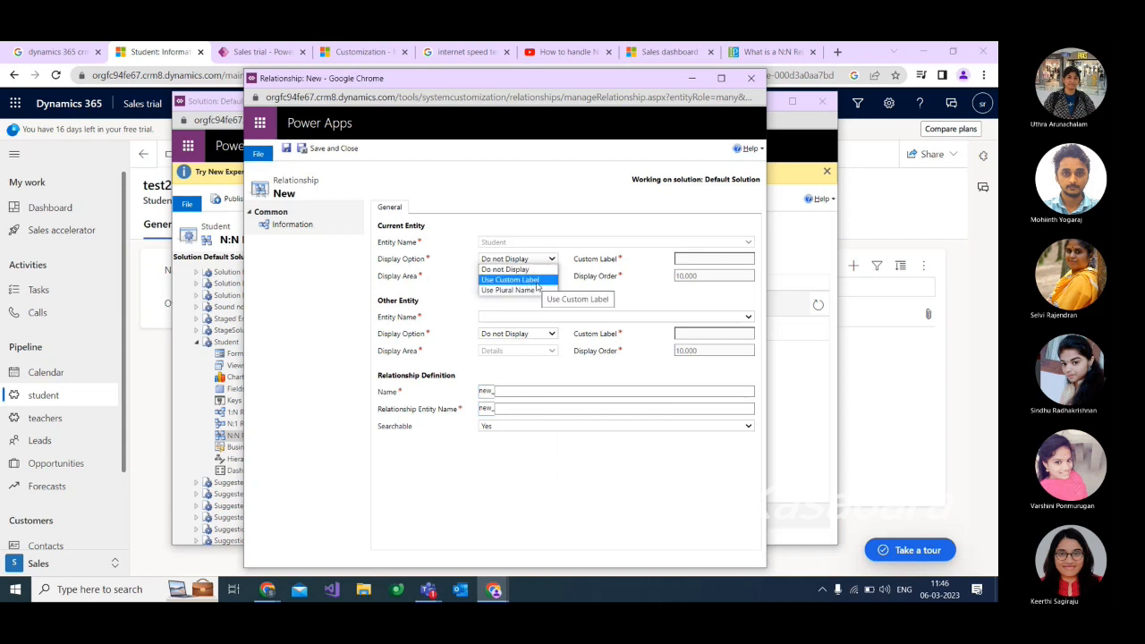
left_click(549, 280)
left_click(702, 263)
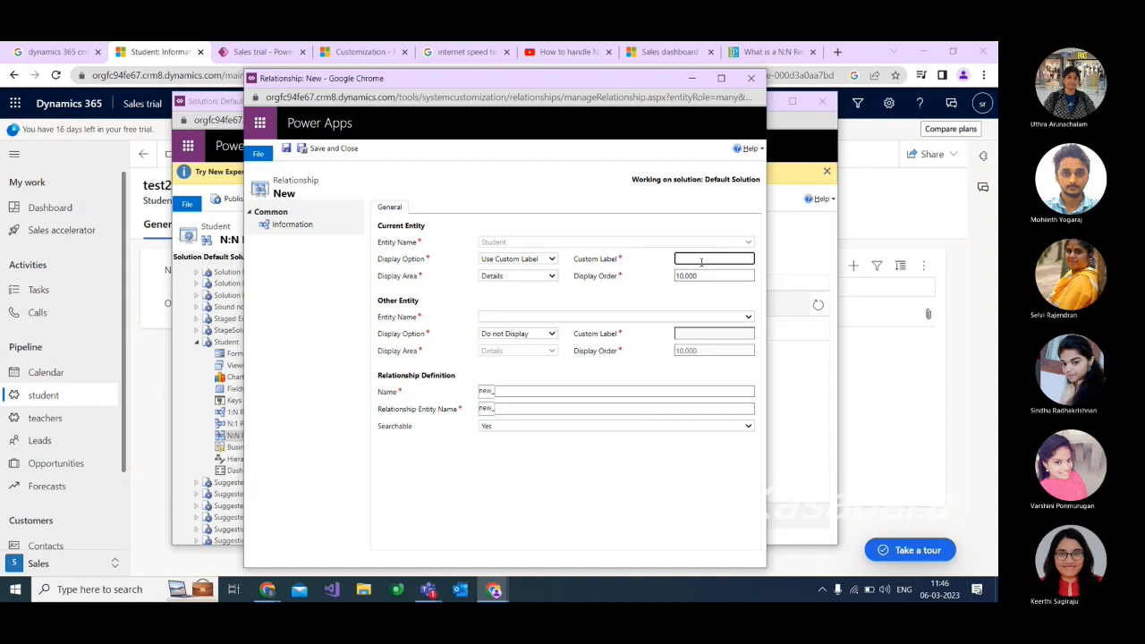
left_click(551, 258)
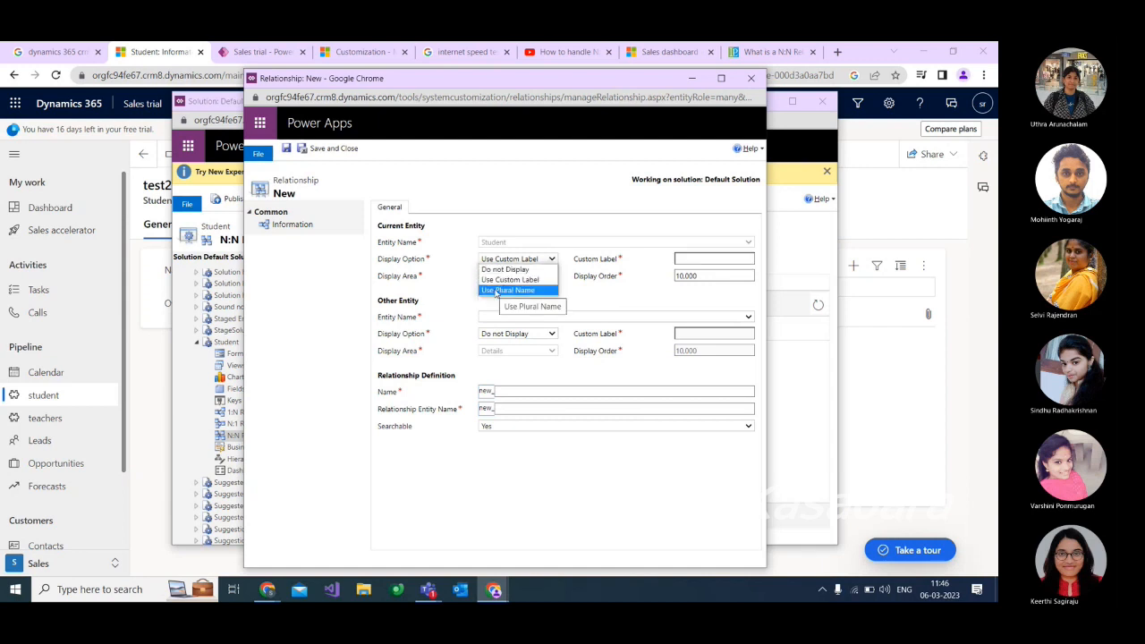
left_click(506, 293)
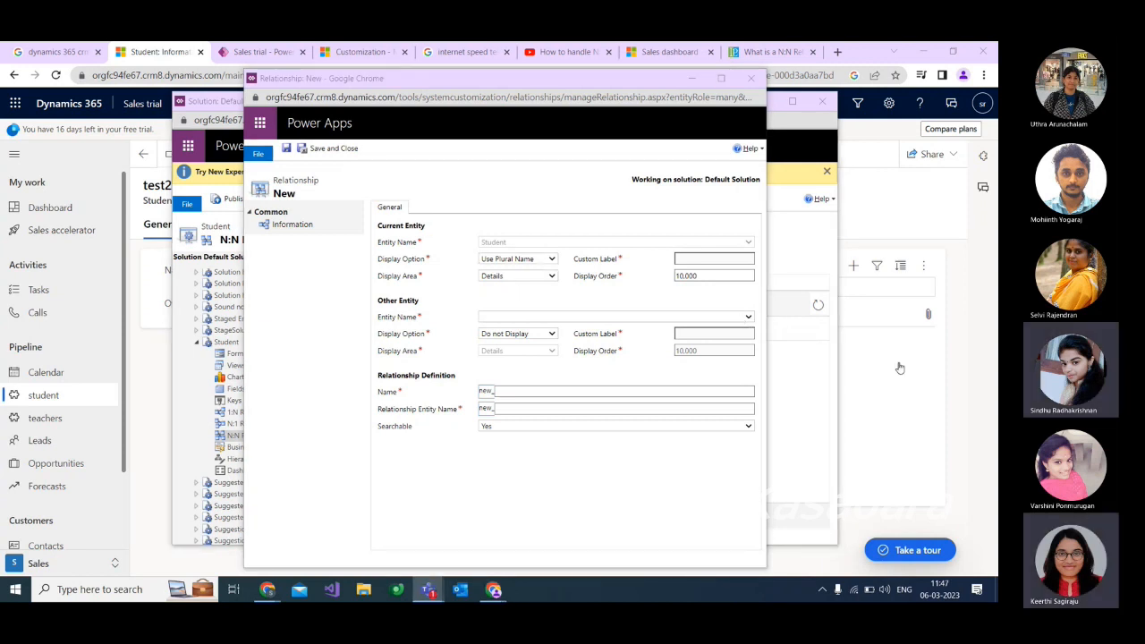
left_click(903, 363)
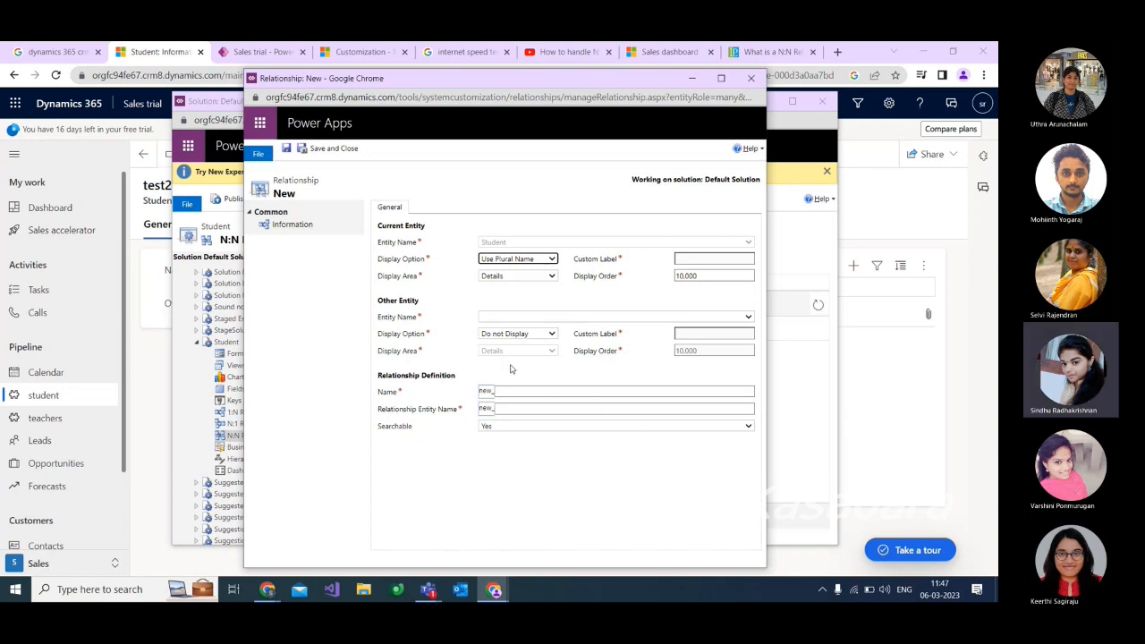
left_click(692, 78)
Start another many-to-many relationship from the Student entity's N:N relationships, with Teacher as the other entity.
scroll(229, 447, "down", 2)
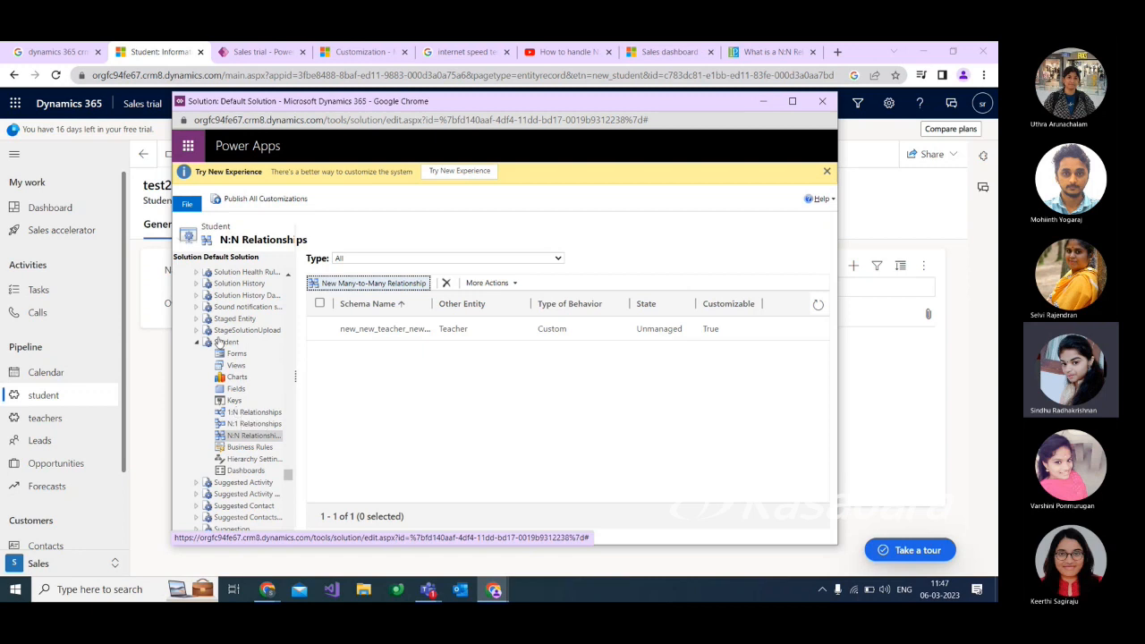
left_click(249, 436)
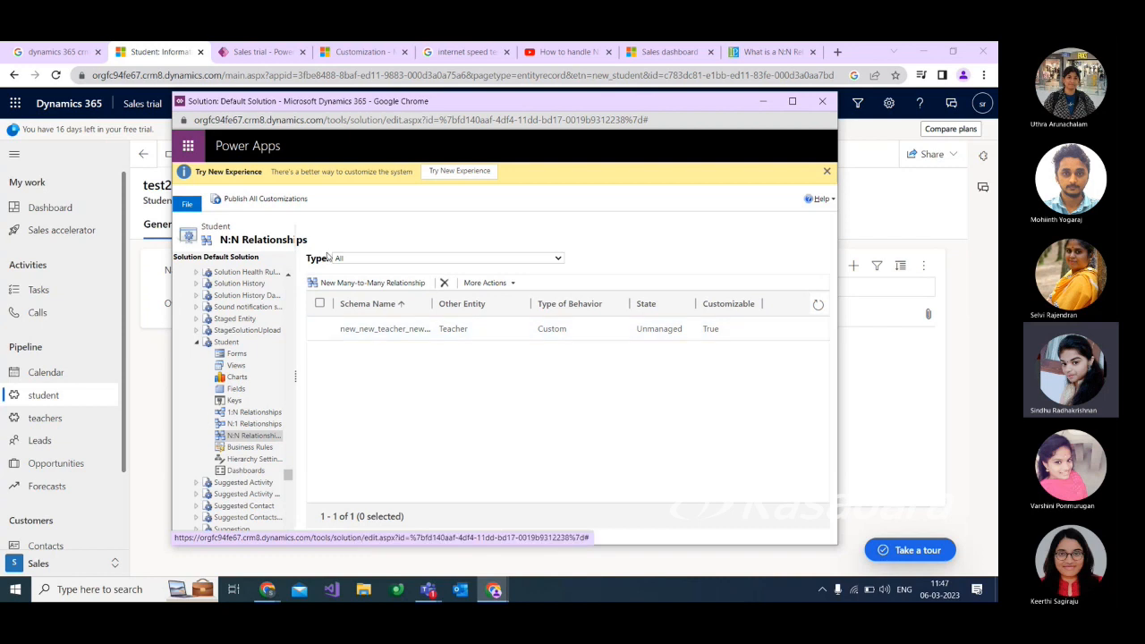
left_click(368, 283)
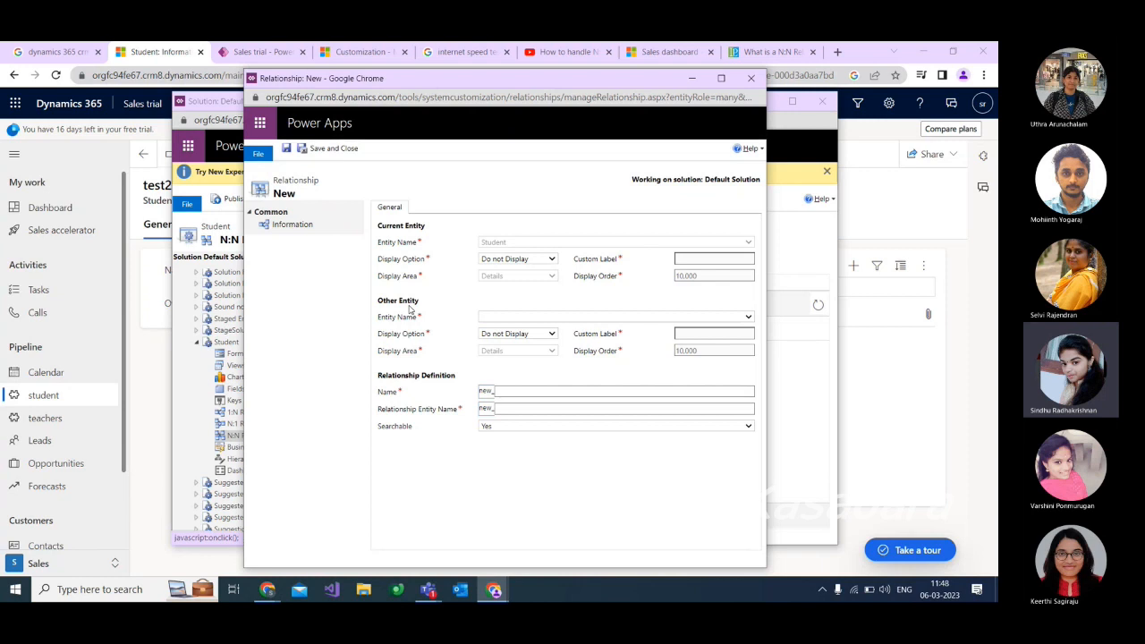
left_click(517, 318)
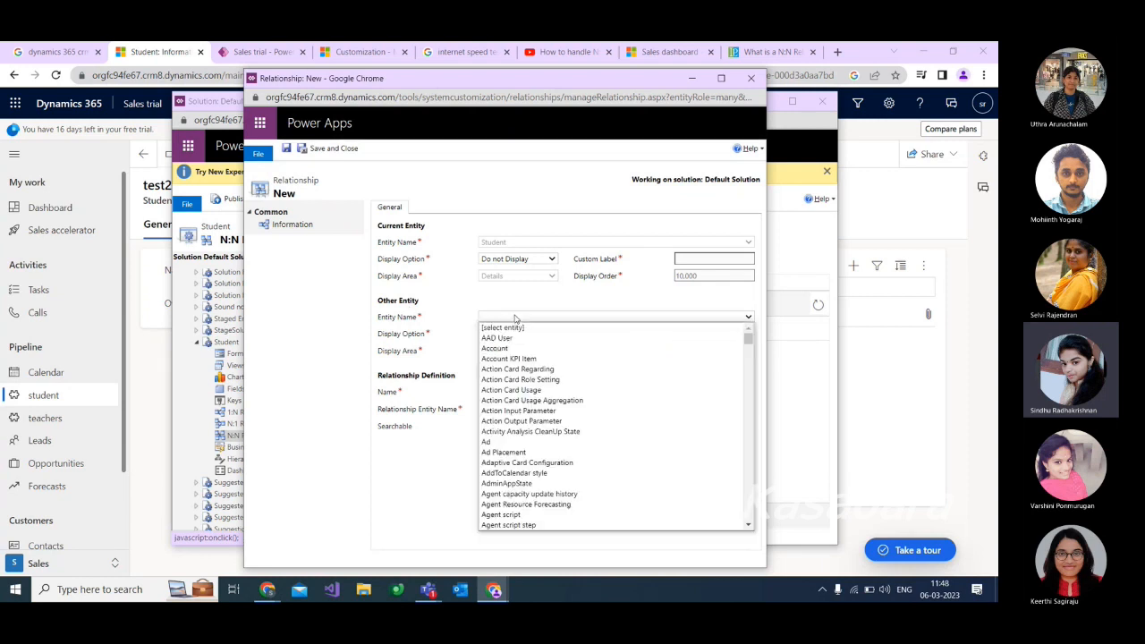
scroll(510, 393, "down", 10)
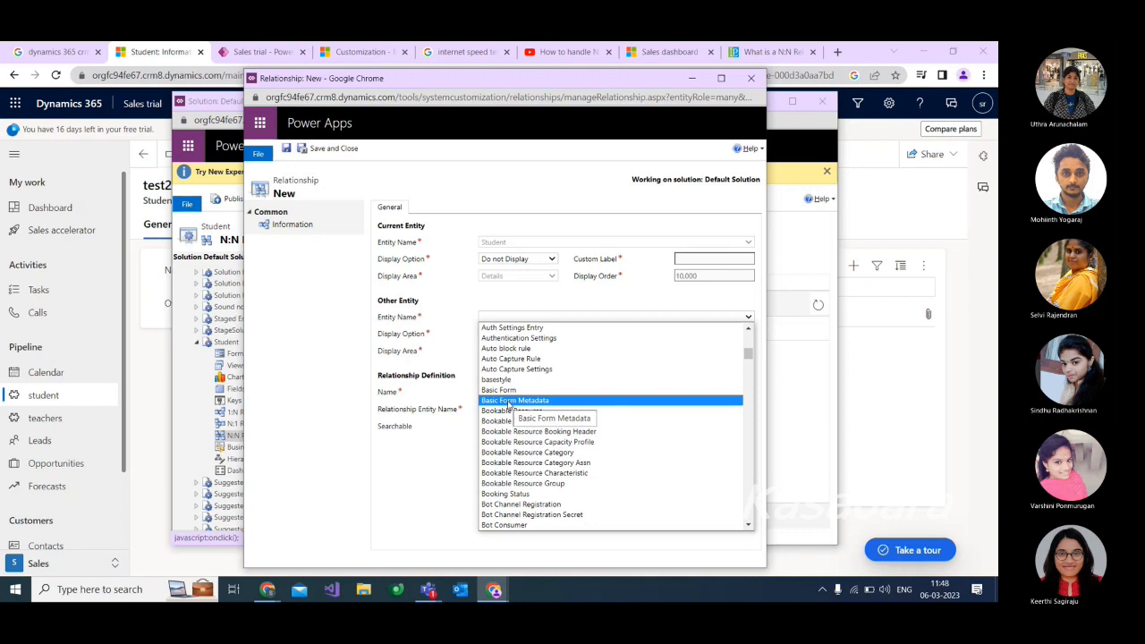
key("t")
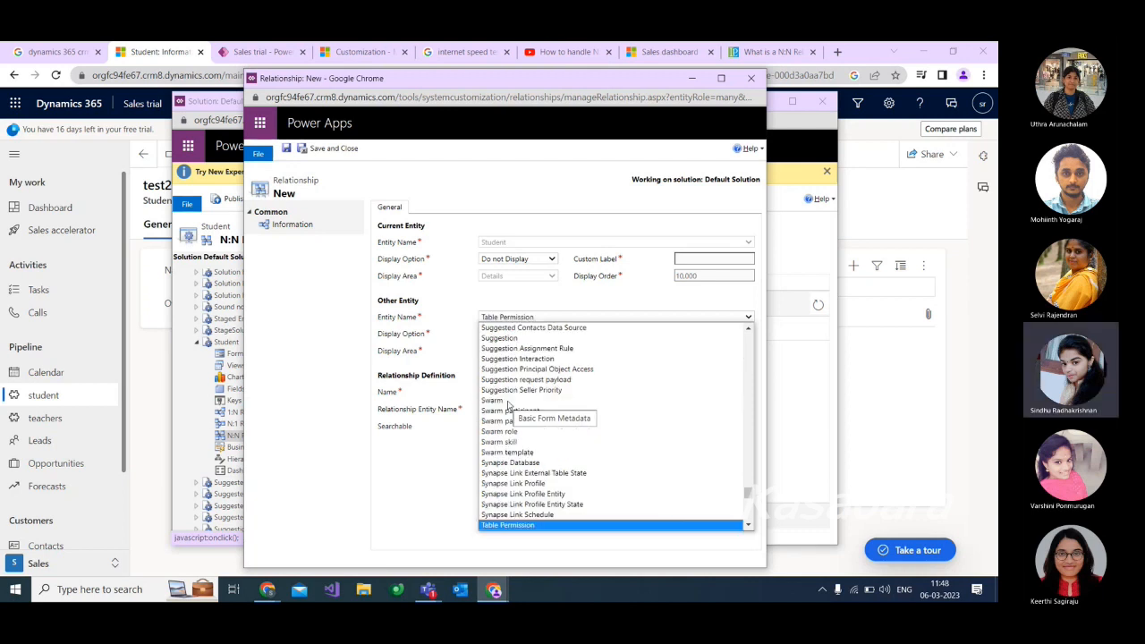
scroll(507, 419, "down", 2)
left_click(517, 446)
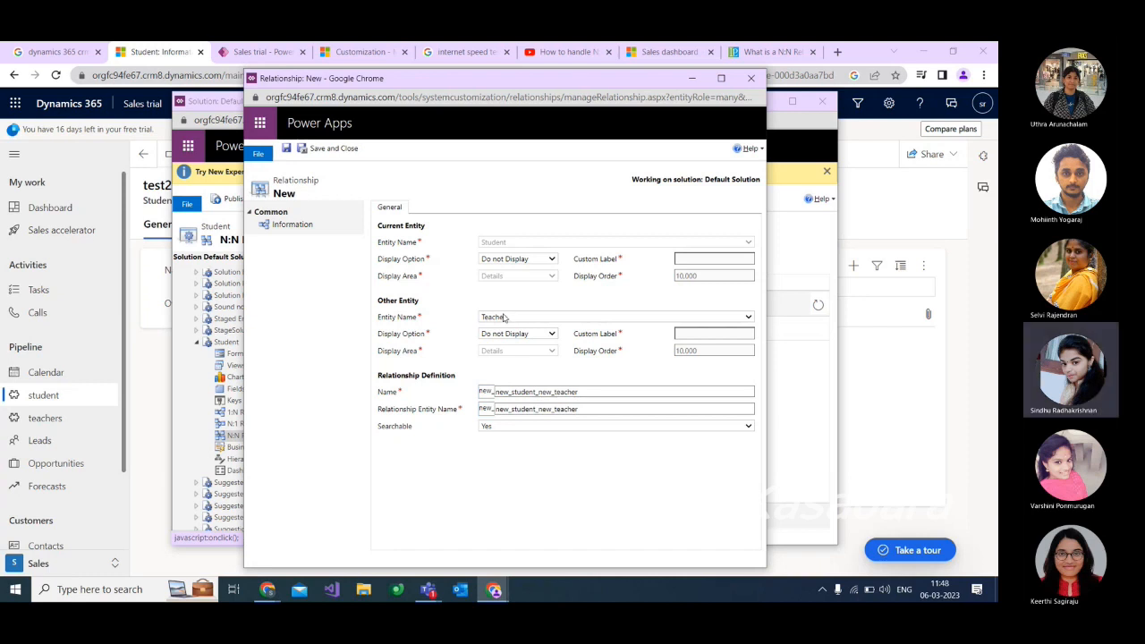
Try Use Custom Label and Use Plural Name as Student's display option in the Student–Teacher relationship, and discard the unsaved form.
left_click_drag(582, 391, 492, 402)
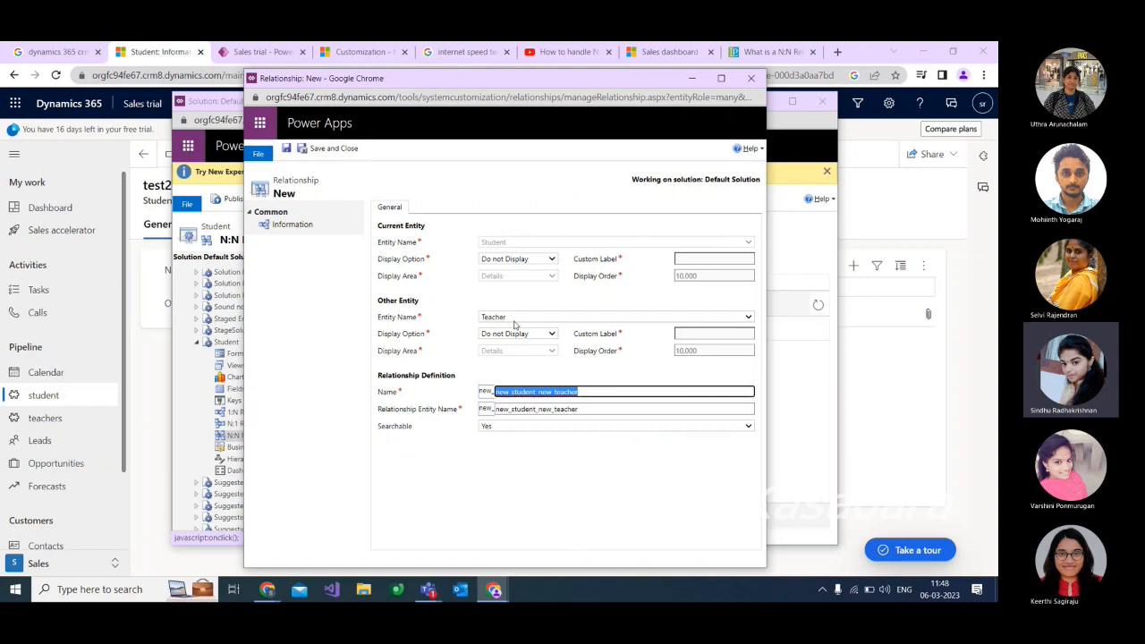
left_click(522, 259)
left_click(524, 260)
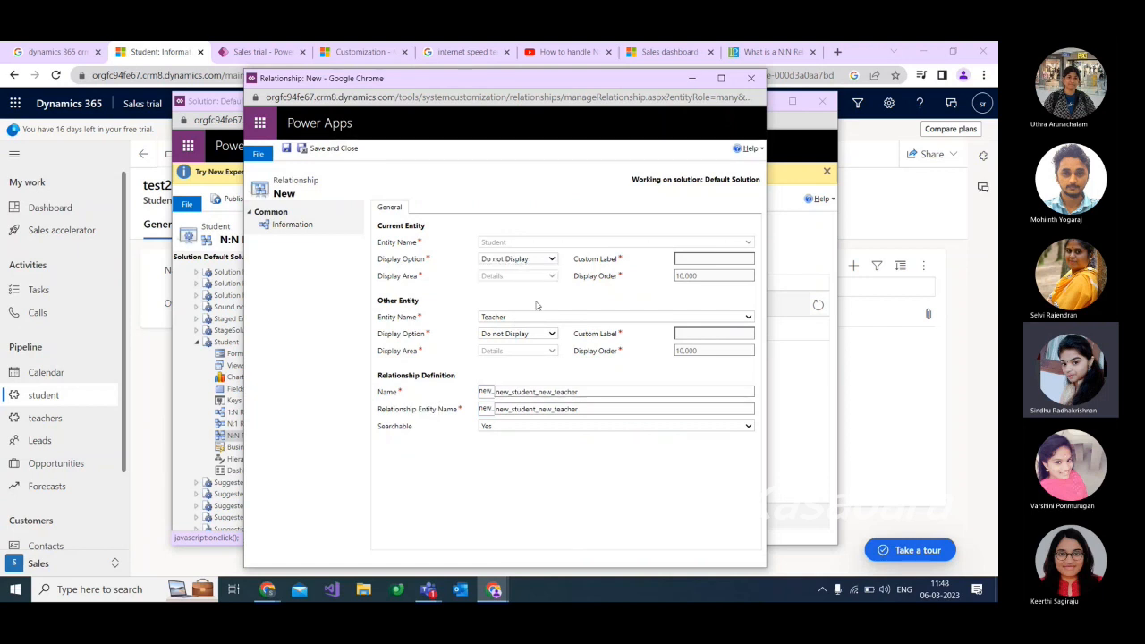
double_click(604, 393)
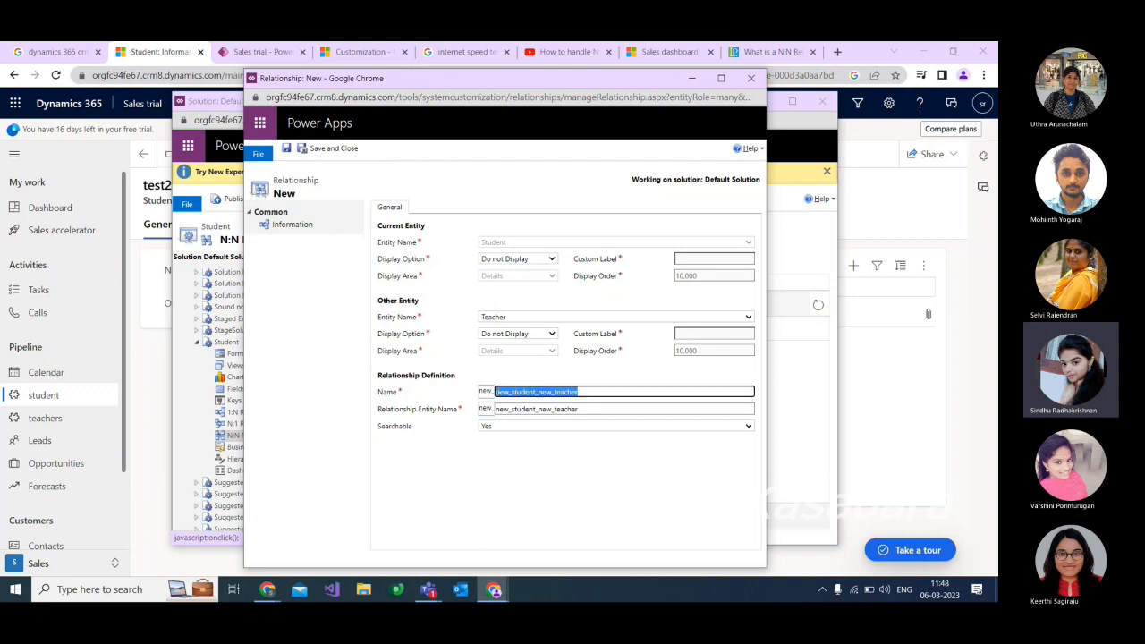
left_click(554, 258)
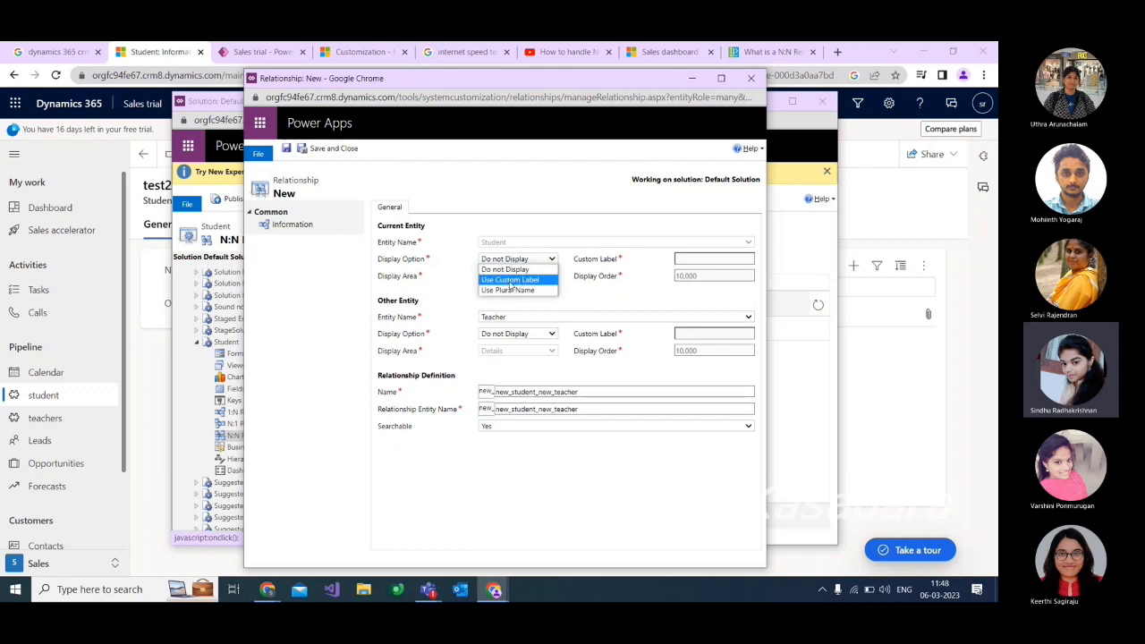
left_click(528, 277)
left_click(704, 259)
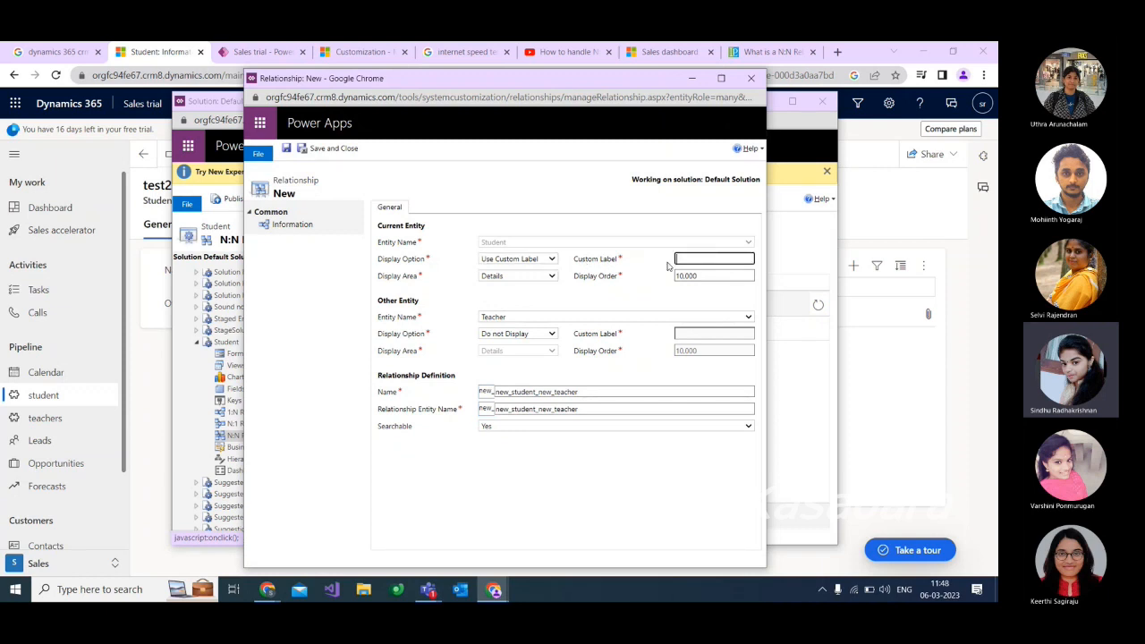
left_click(553, 259)
left_click(517, 289)
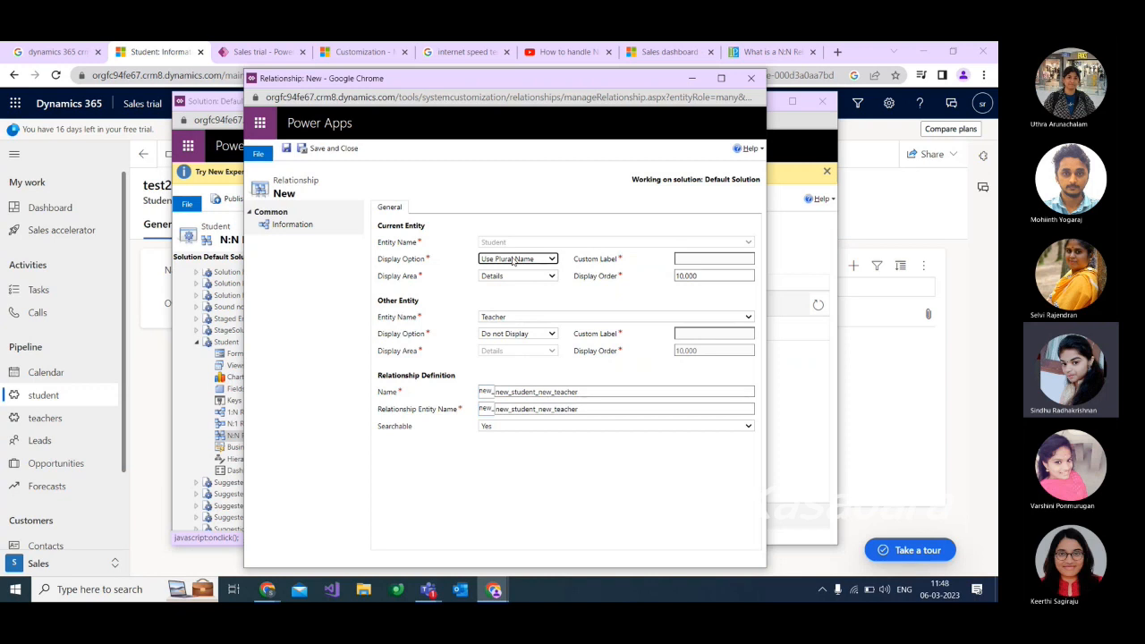
left_click(509, 318)
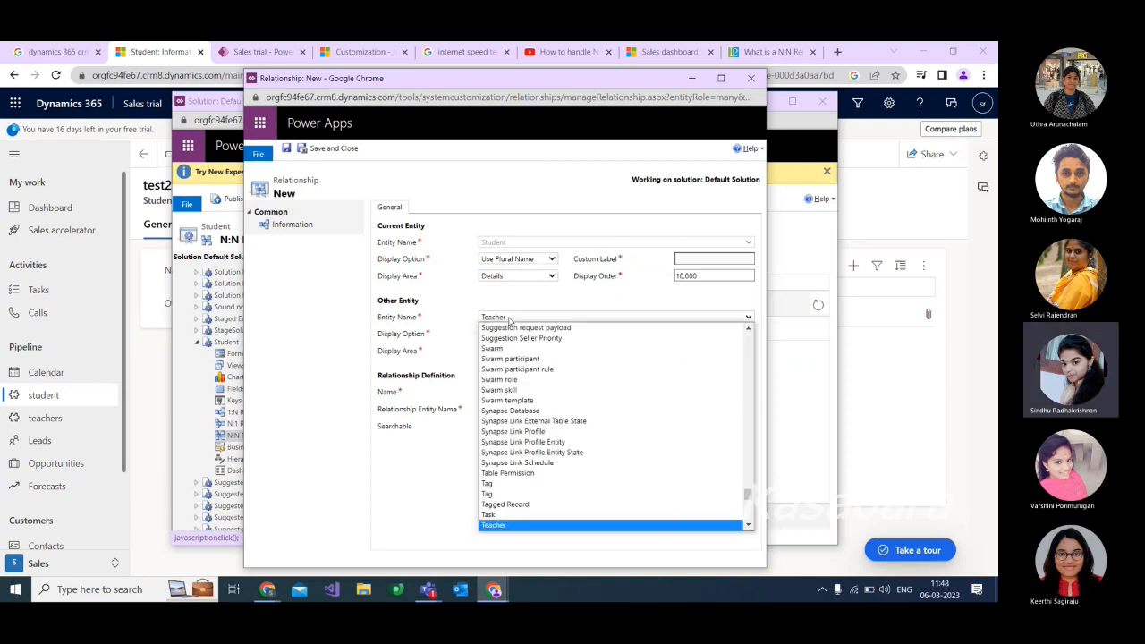
left_click(511, 319)
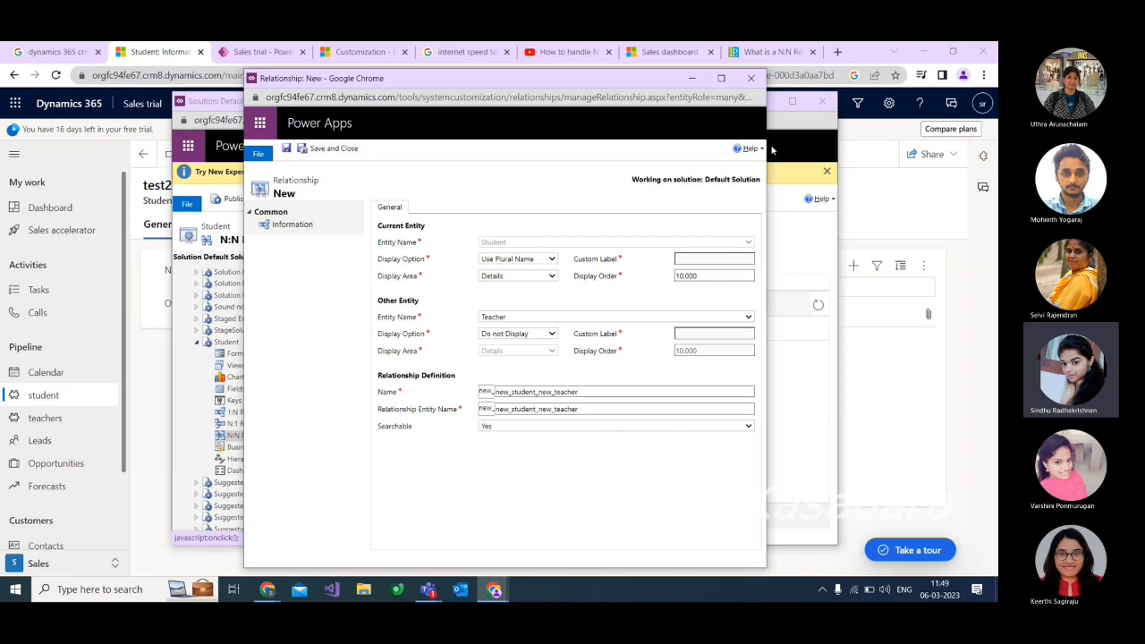
left_click(752, 84)
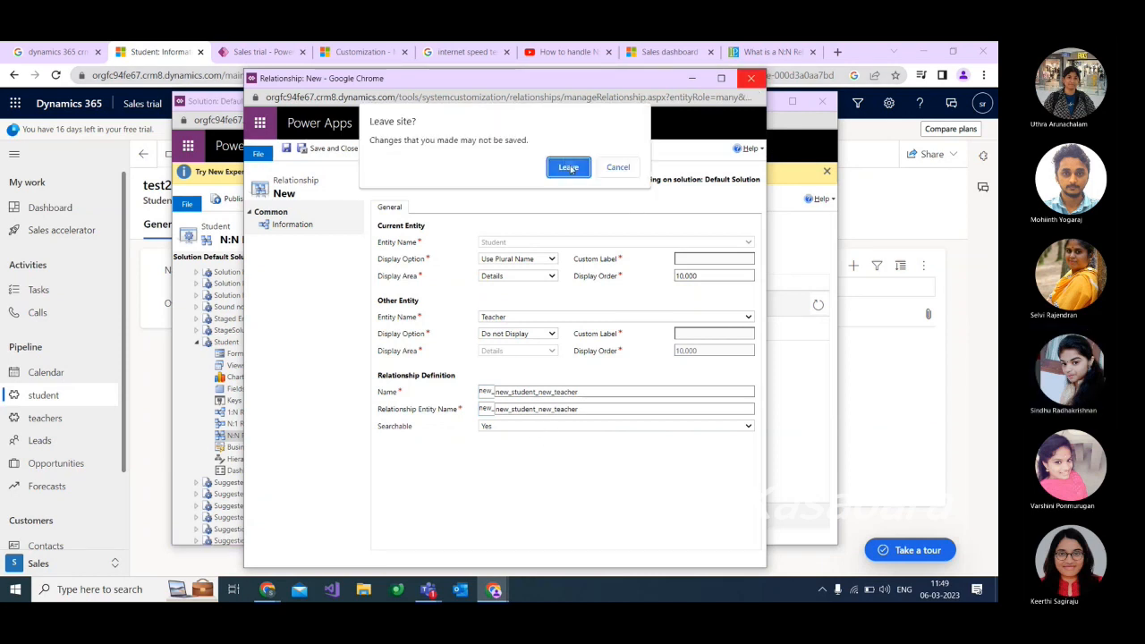
left_click(566, 168)
Open the existing Student to Teacher relationship and set the display order to 12,000 for both entities.
double_click(375, 329)
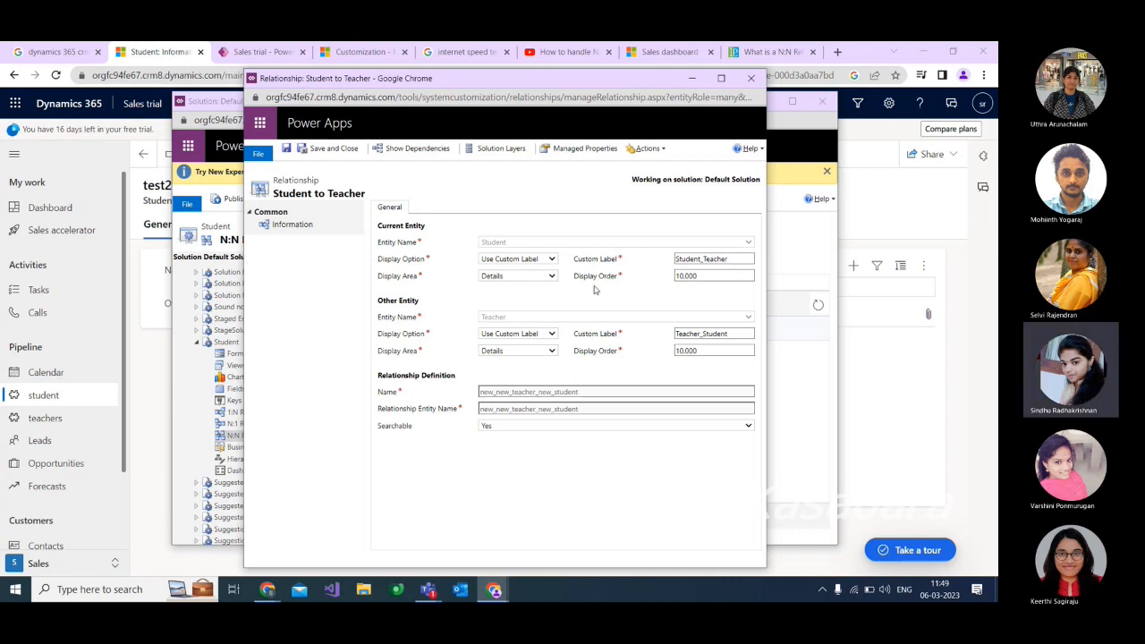
double_click(699, 275)
key("BackSpace")
left_click(659, 358)
double_click(698, 351)
type("12")
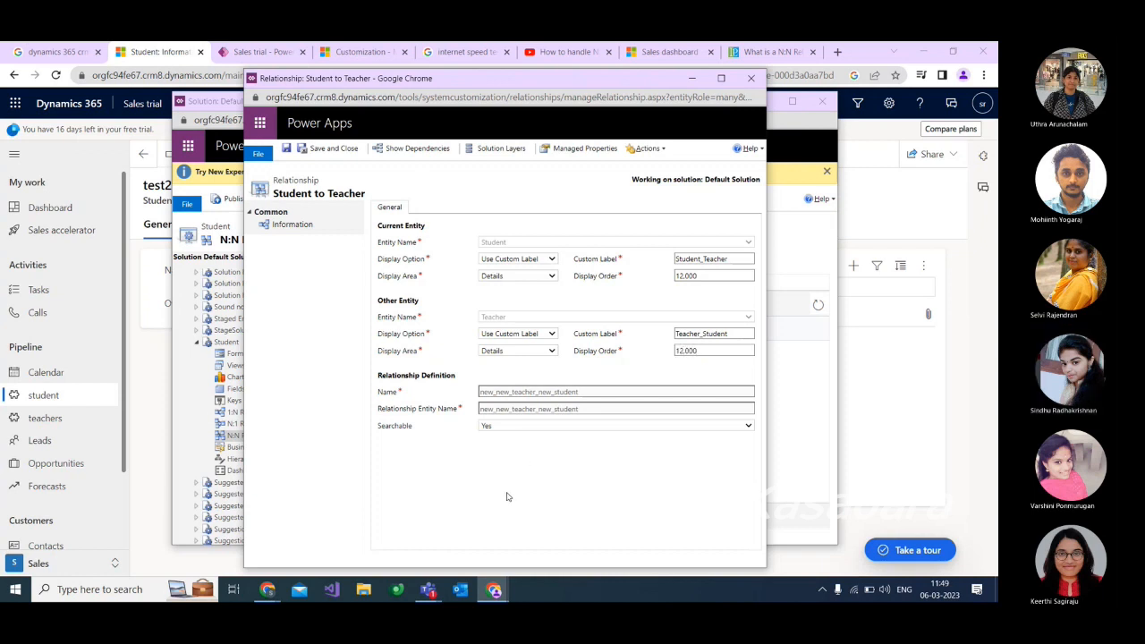
Set the display area to Sales for both Student and Teacher, and save and close the relationship.
left_click(545, 276)
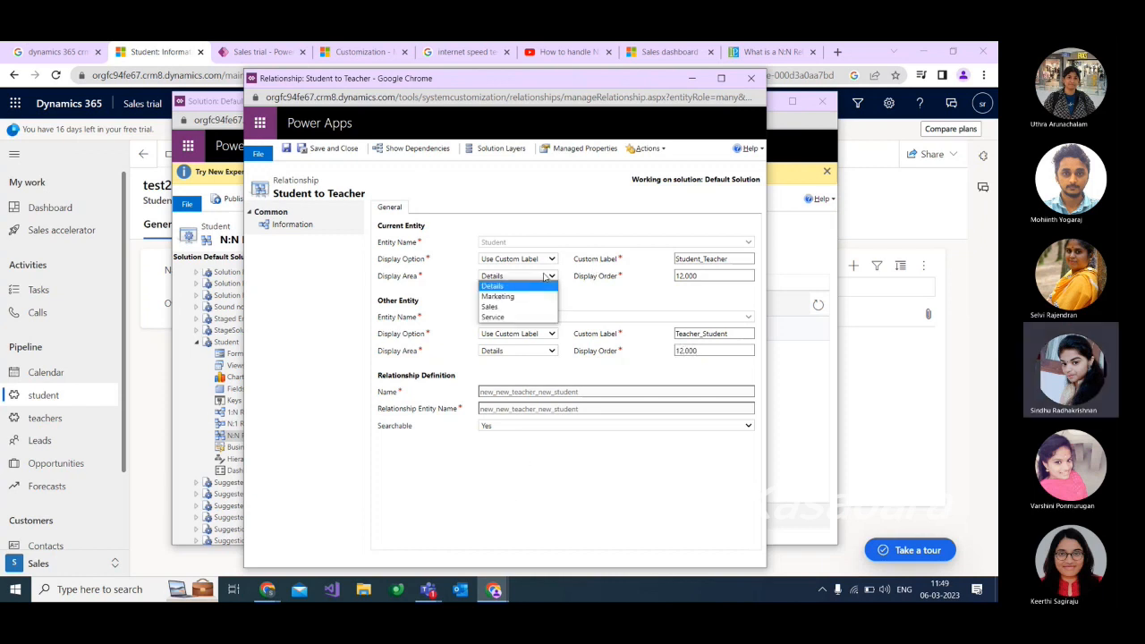
left_click(500, 308)
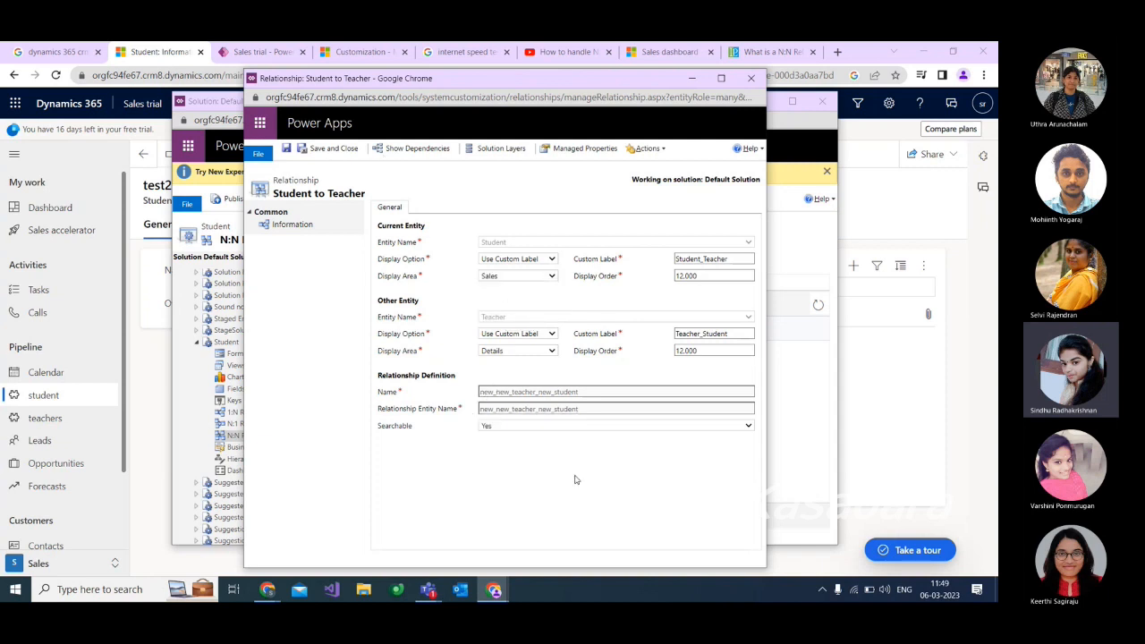
left_click(552, 276)
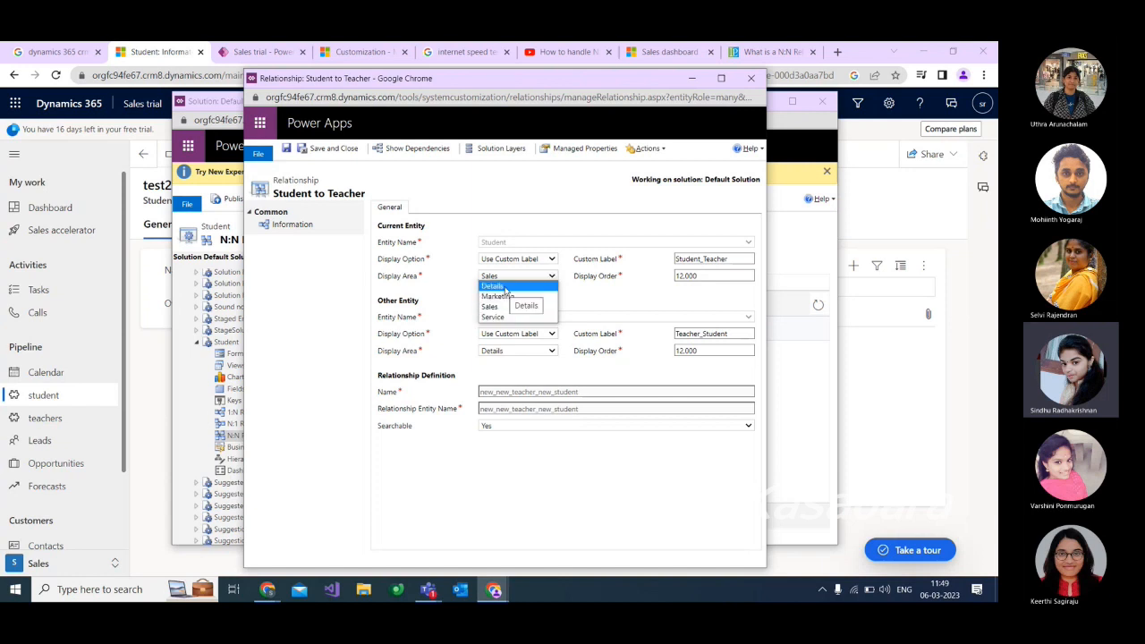
left_click(501, 287)
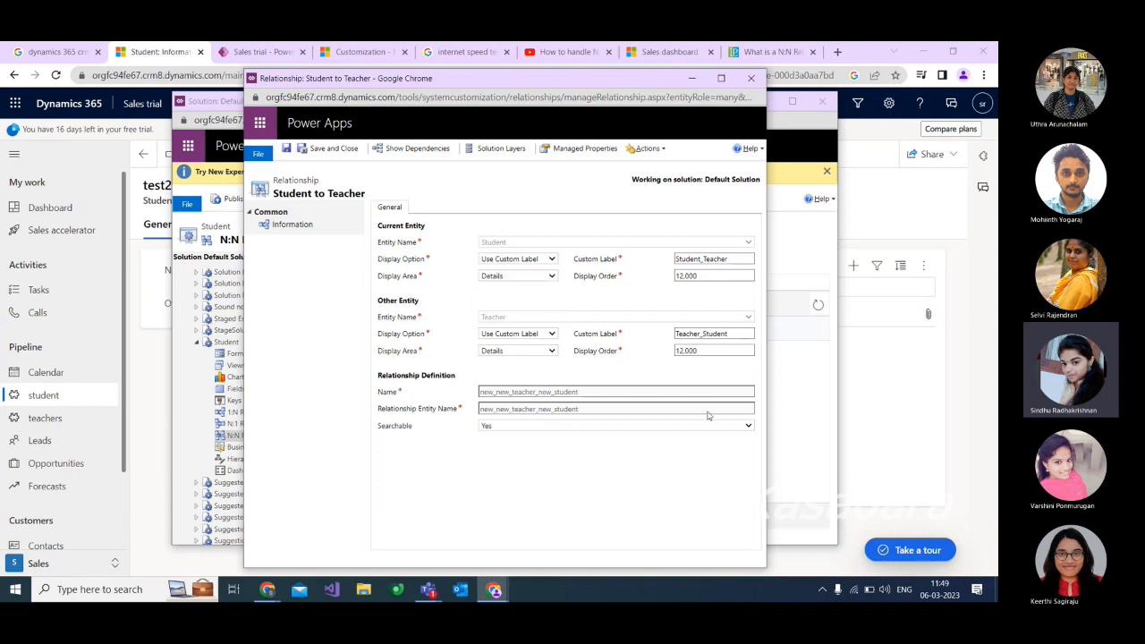
left_click(552, 276)
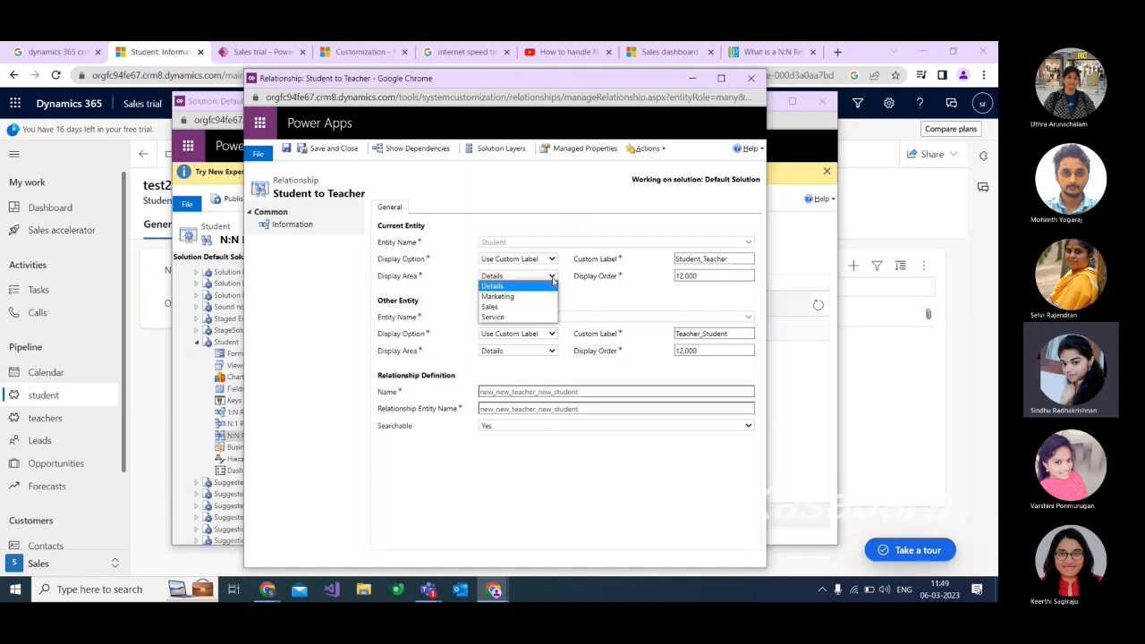
left_click(493, 309)
left_click(510, 351)
left_click(506, 381)
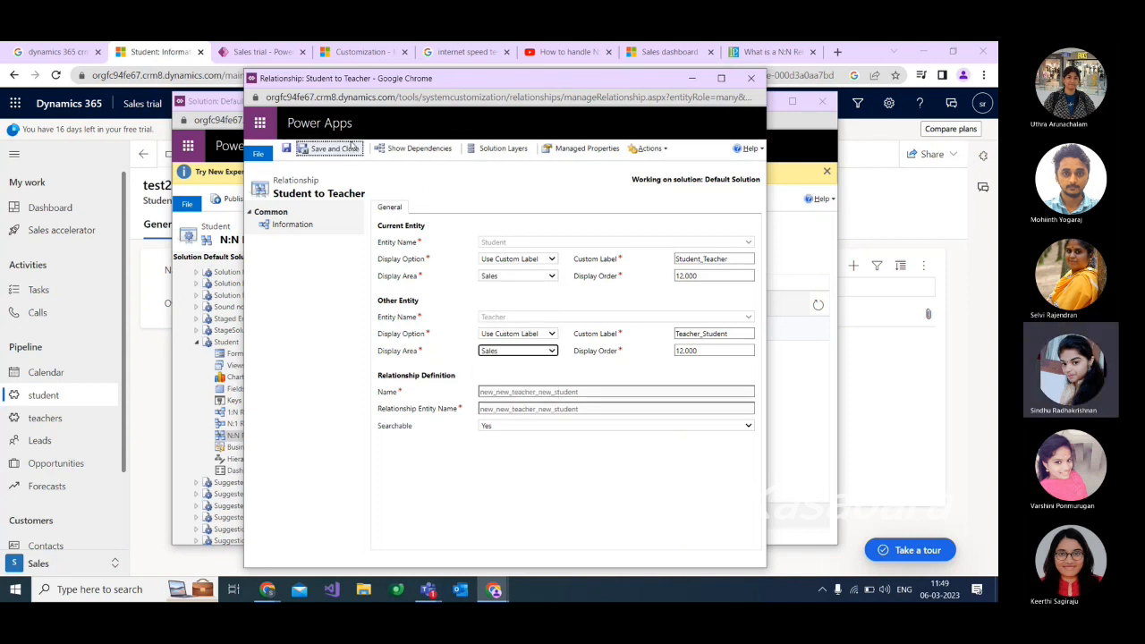
left_click(328, 150)
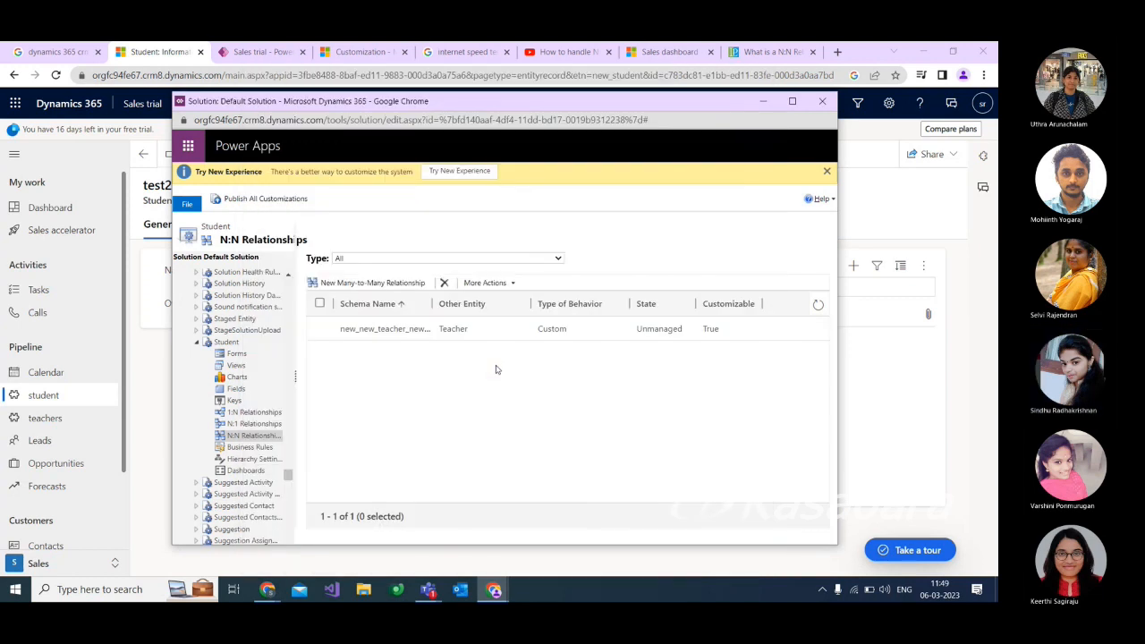
Publish all customizations, wait out the unresponsive pages, and return to the test2 student record.
left_click(253, 201)
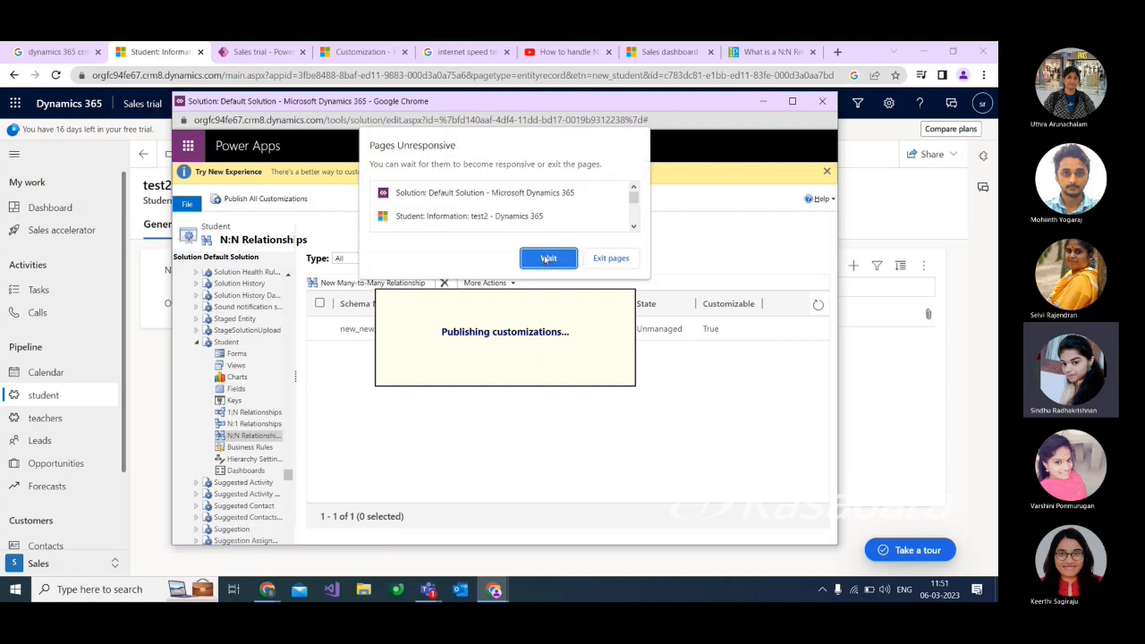
left_click(548, 258)
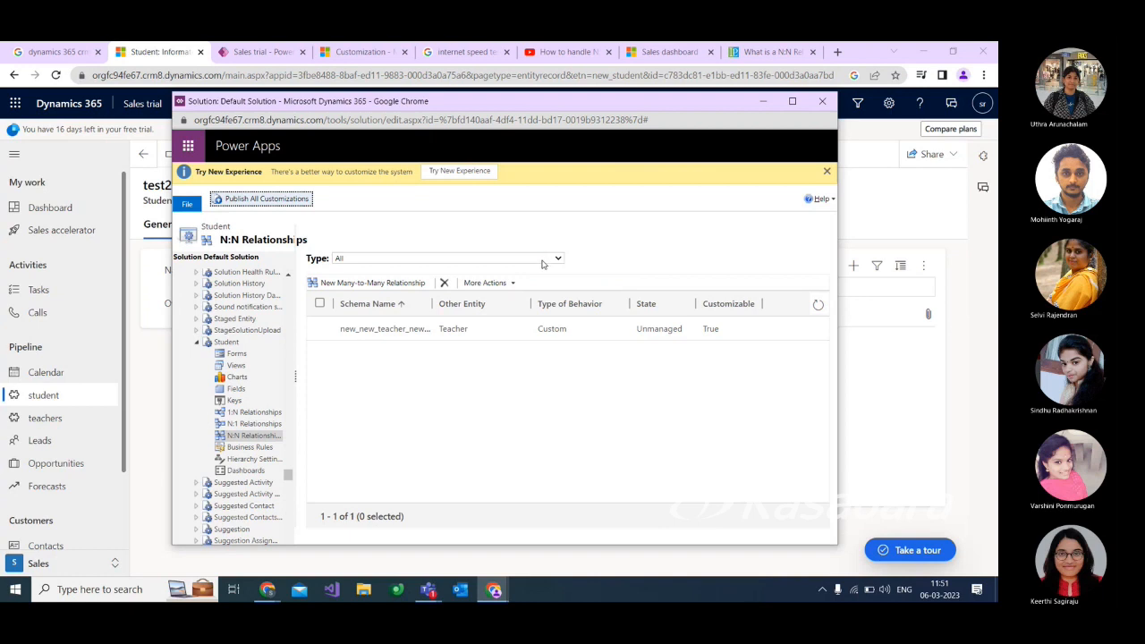
left_click(763, 101)
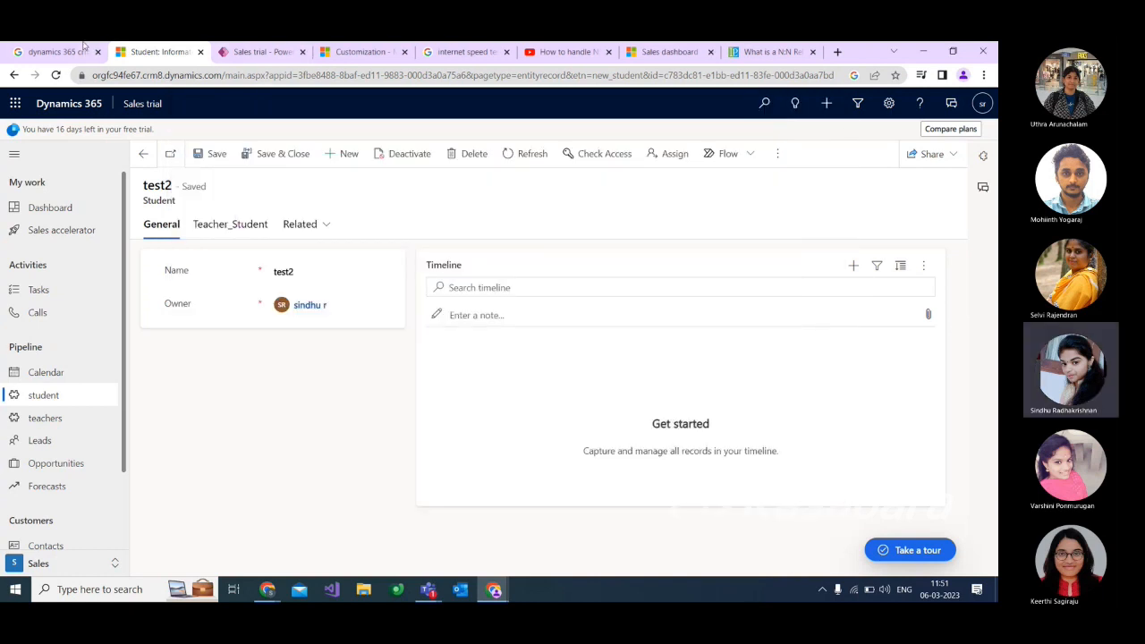
Launch the Sales trial app from its Power Apps designer and open the test2 student record, collapsing the tour pane.
left_click(362, 52)
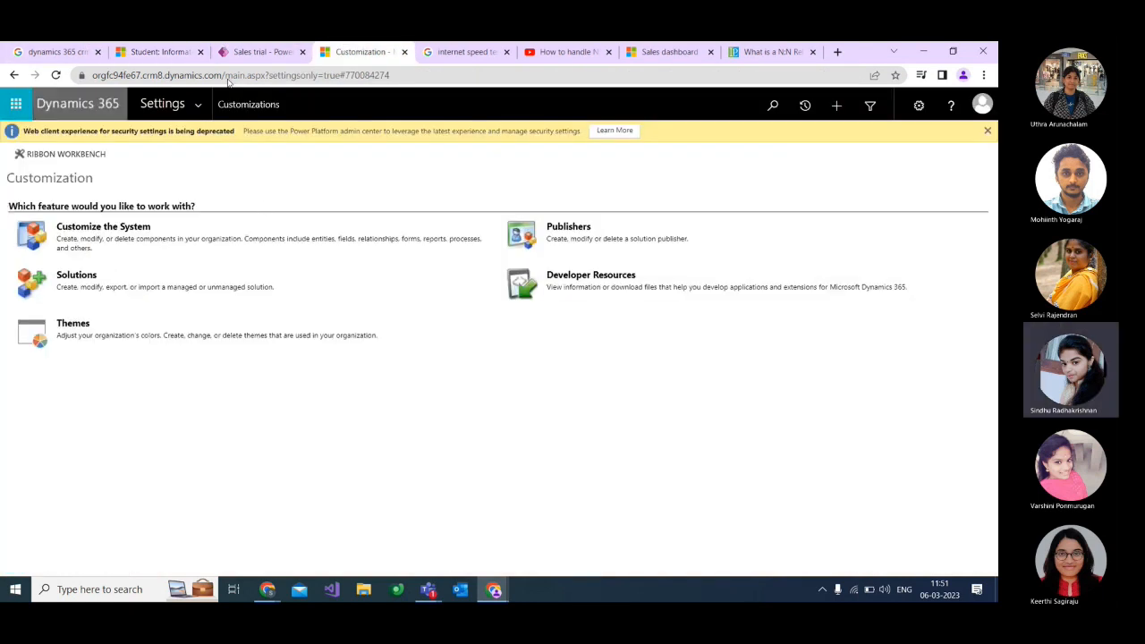
left_click(259, 51)
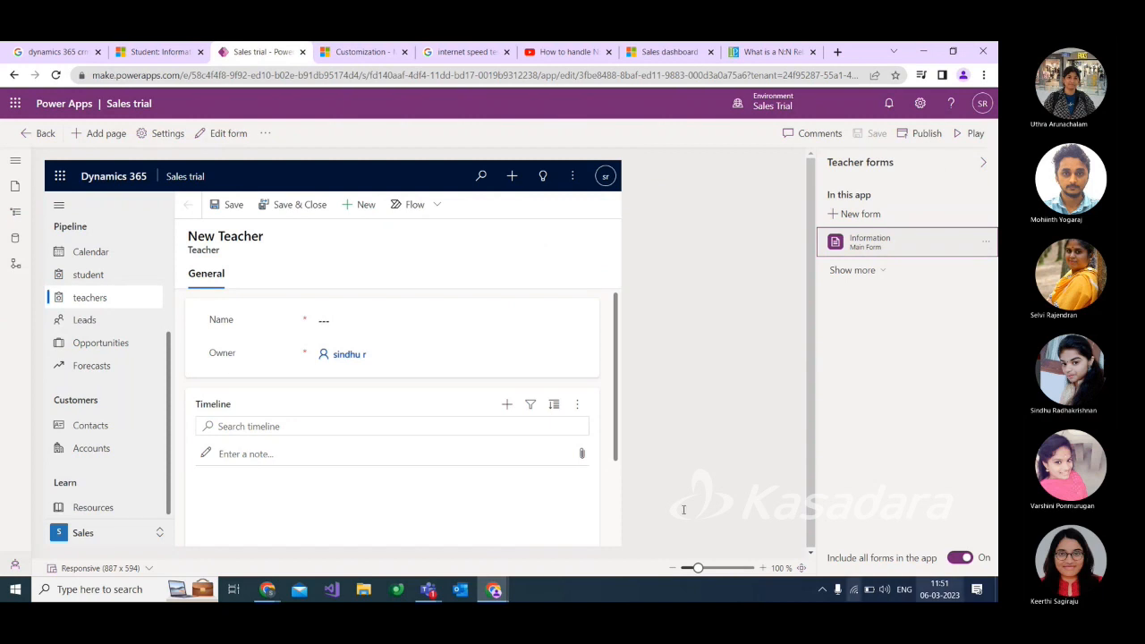
right_click(14, 75)
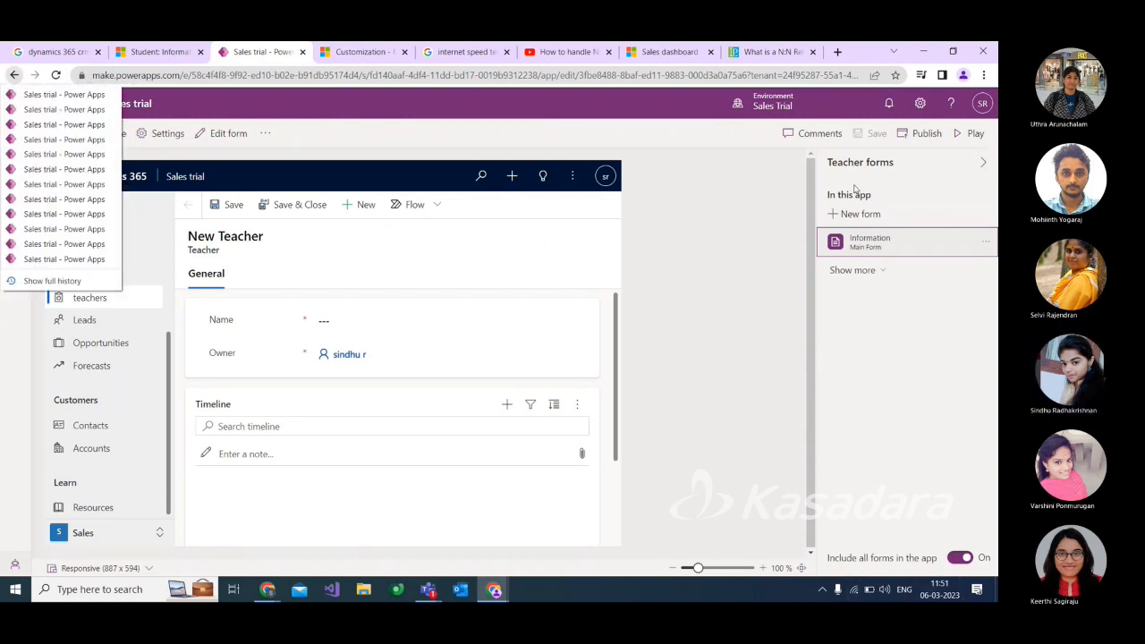
left_click(975, 134)
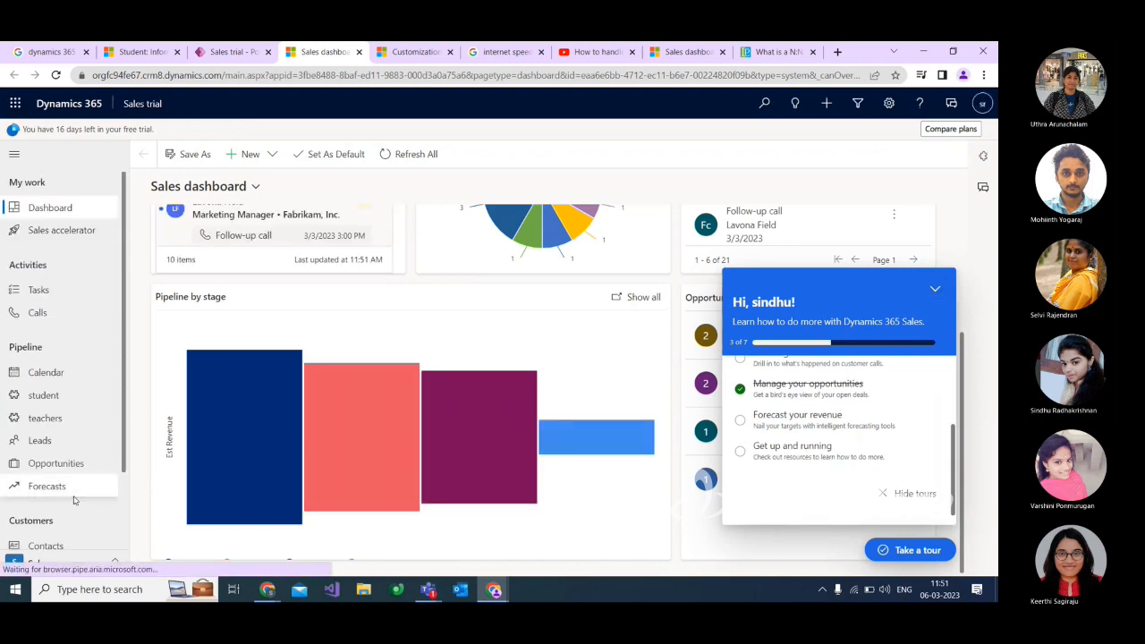
left_click(59, 399)
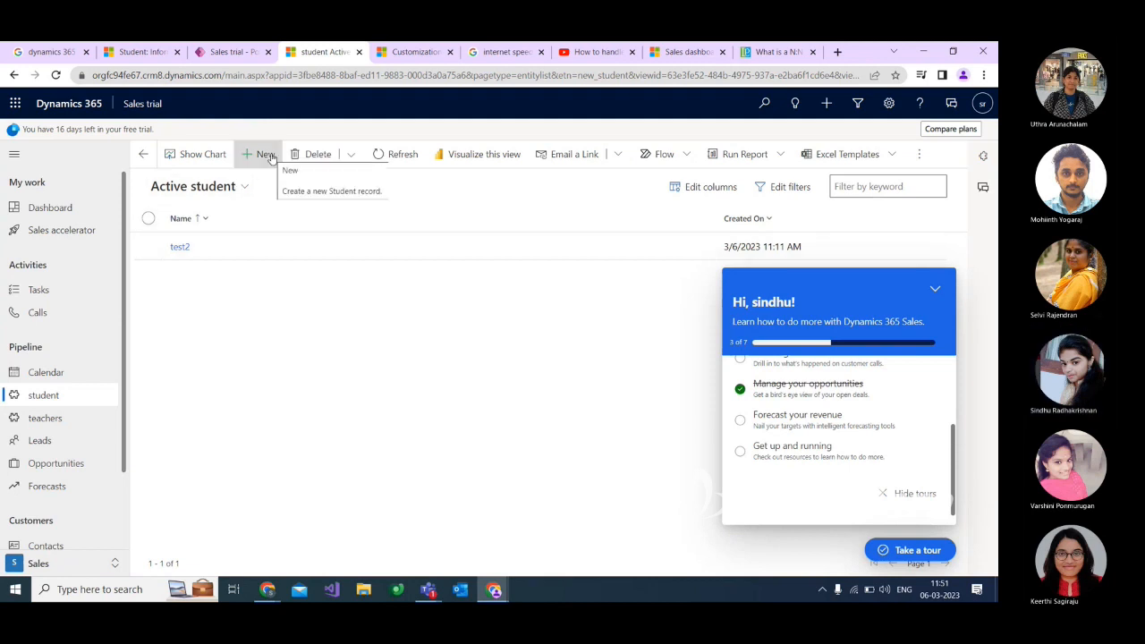
left_click(180, 247)
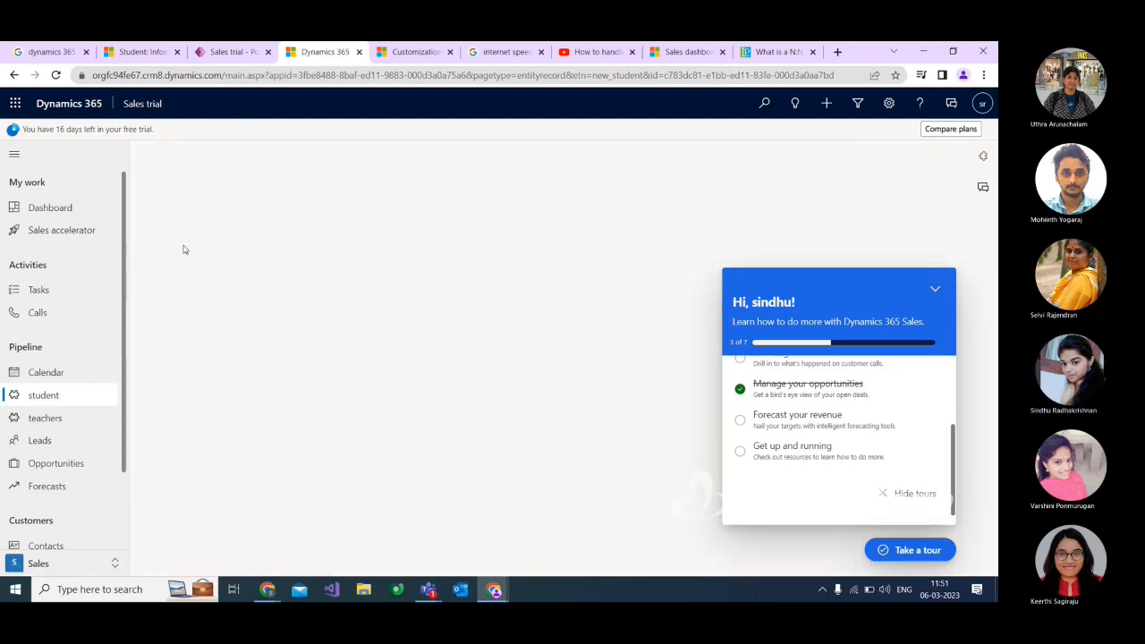
left_click(935, 288)
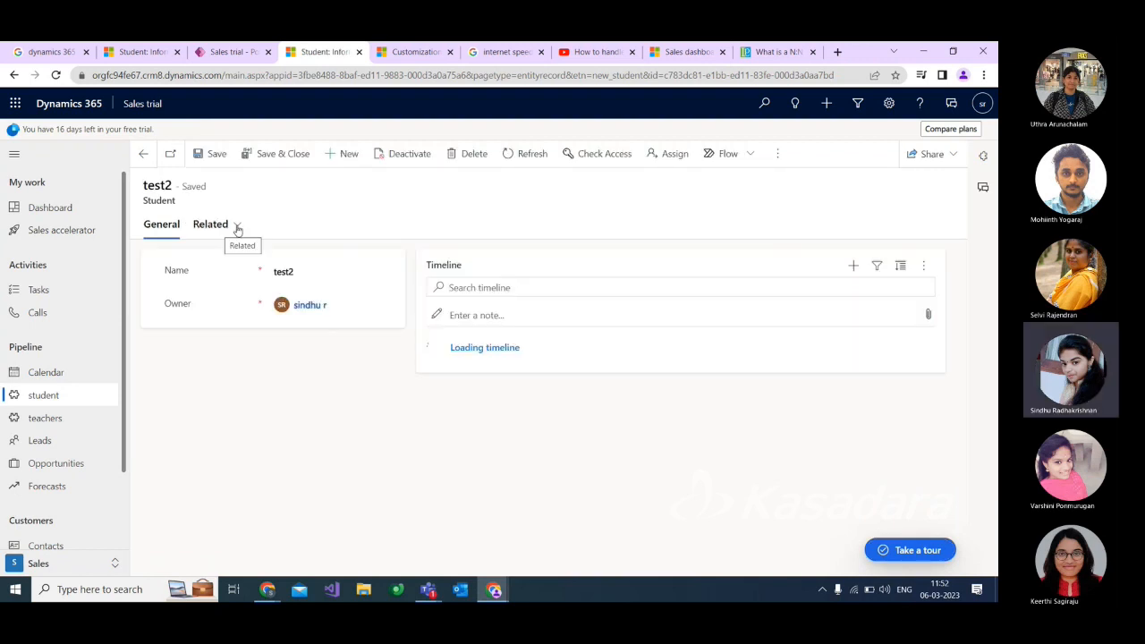
Review the teachers related to test2 through Teacher_Student, and compare them with the active teachers list.
left_click(234, 227)
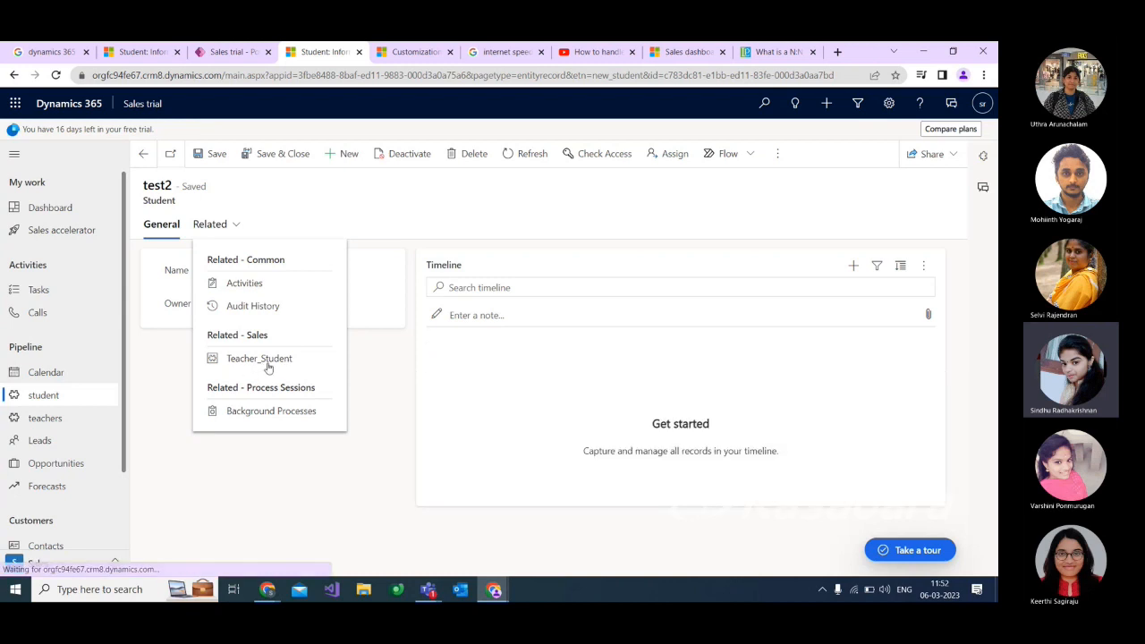
left_click(259, 359)
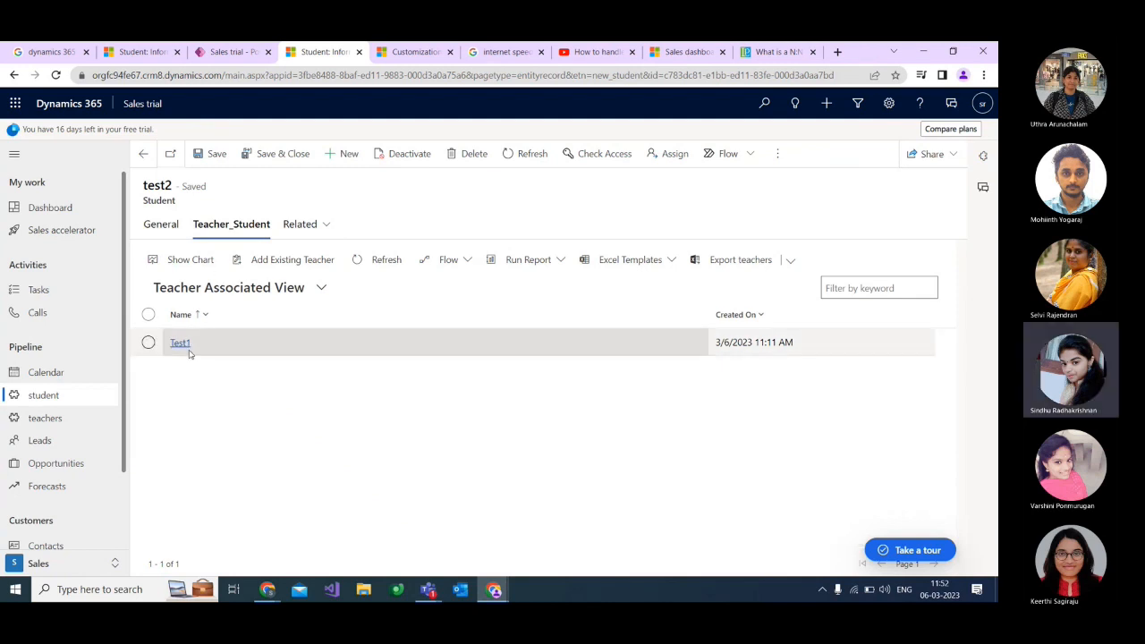
left_click(161, 225)
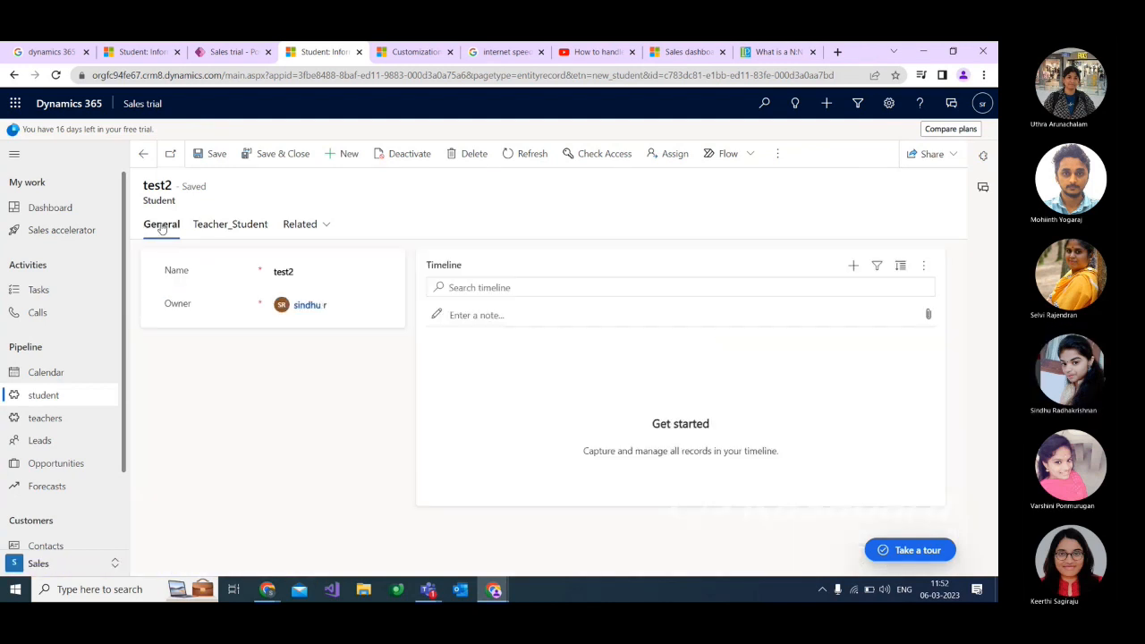
left_click(244, 225)
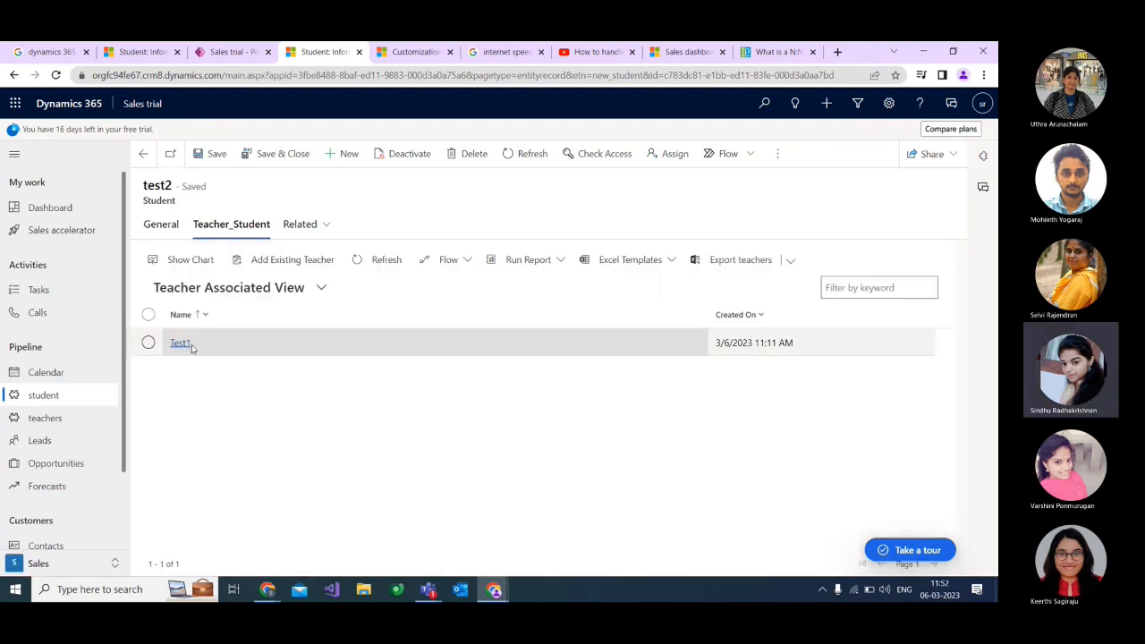
left_click(97, 418)
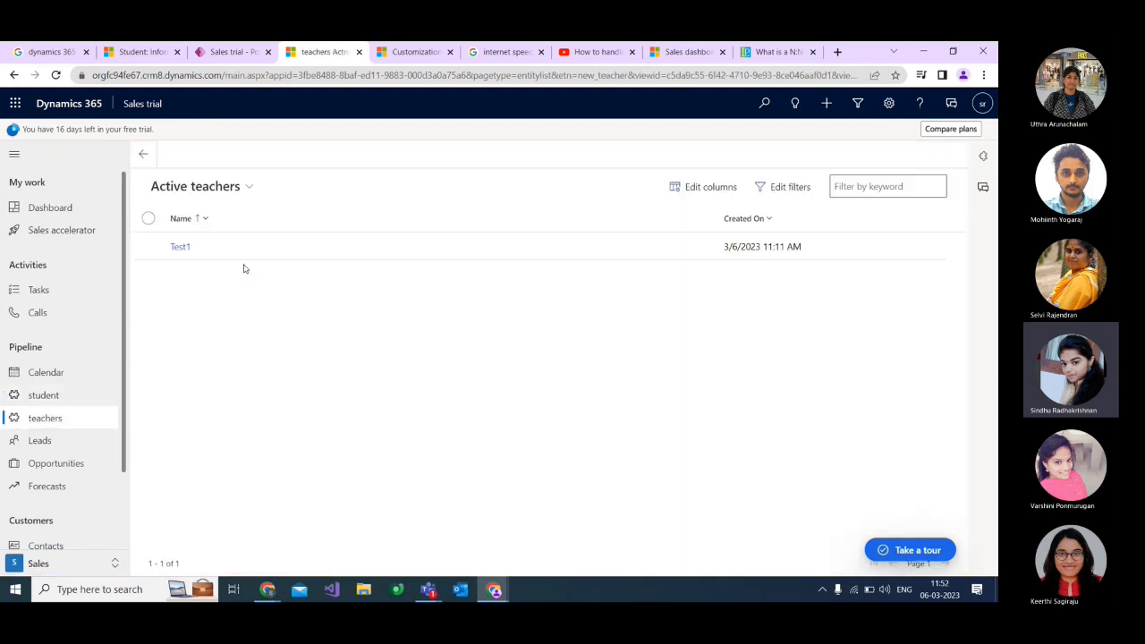
Create a new student record named testt23 and save it.
left_click(45, 396)
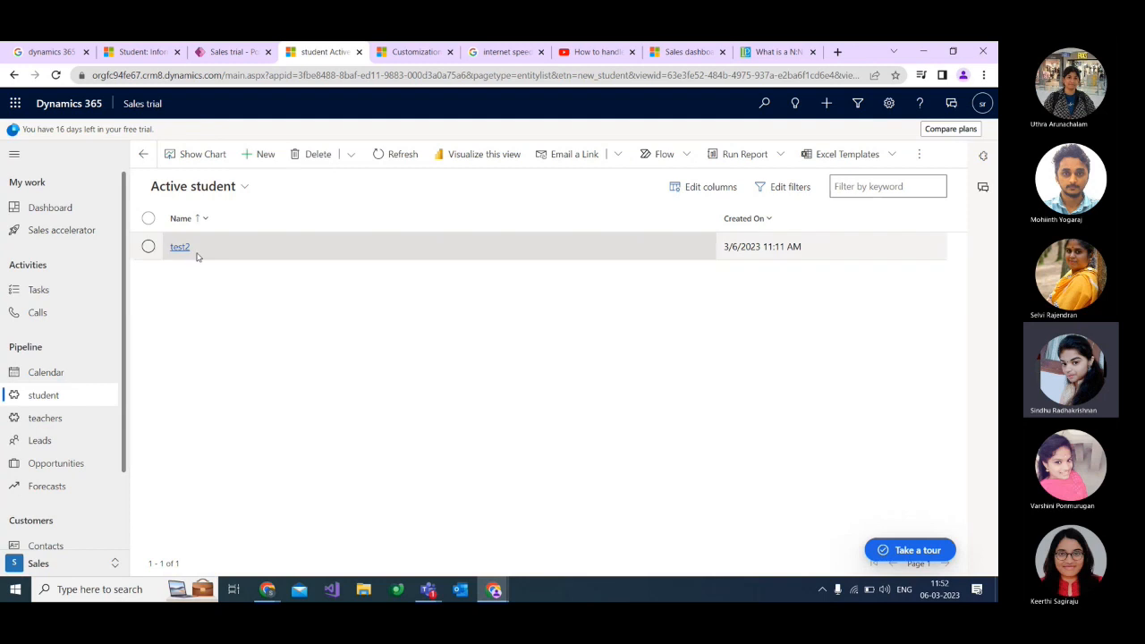
left_click(260, 155)
left_click(314, 253)
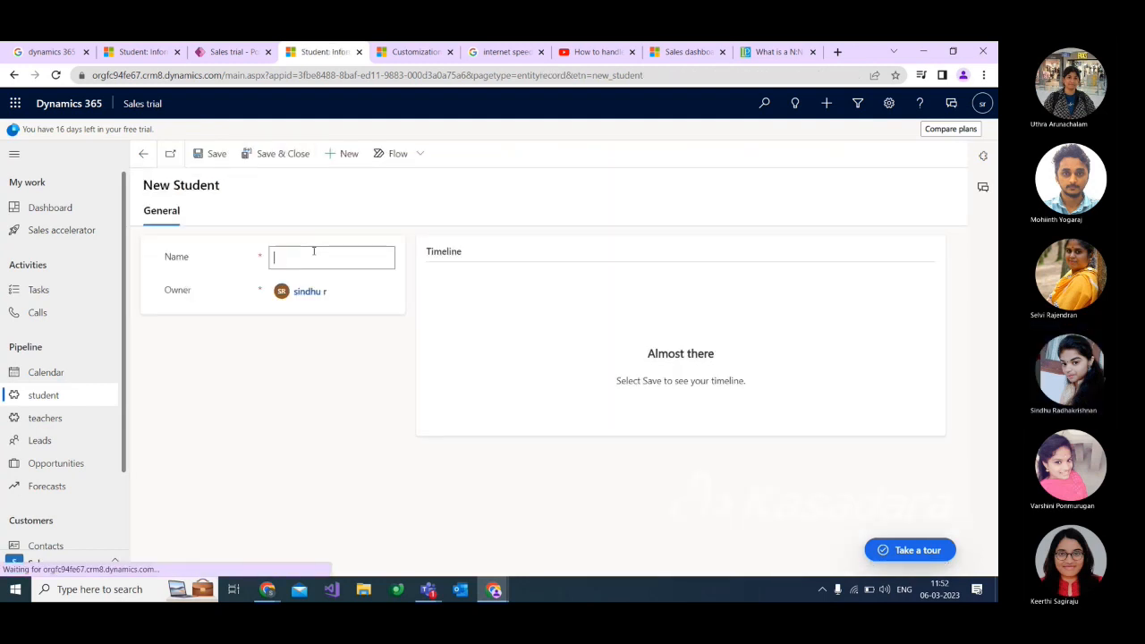
type("testt23")
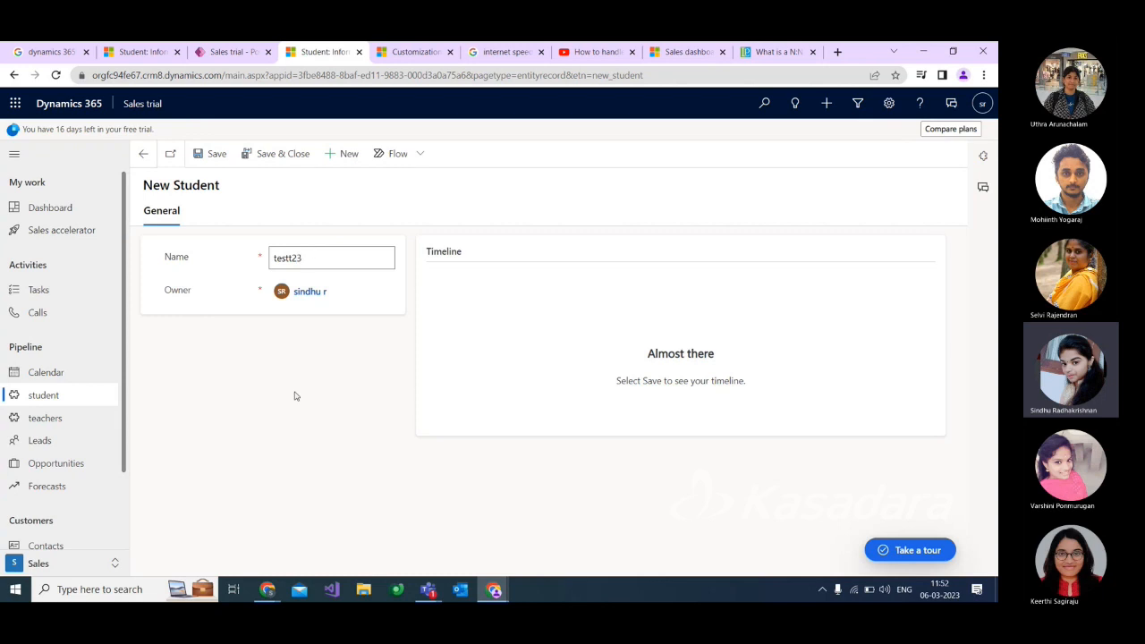
left_click(217, 153)
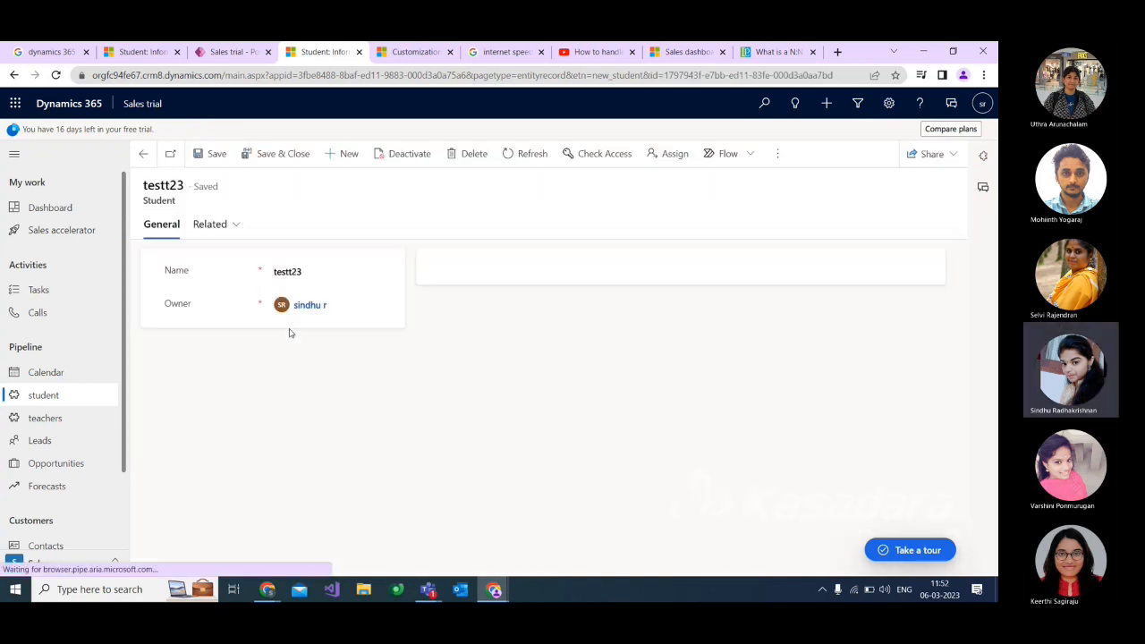
Open the related Teacher_Student list of testt23 and look over its available commands.
left_click(231, 225)
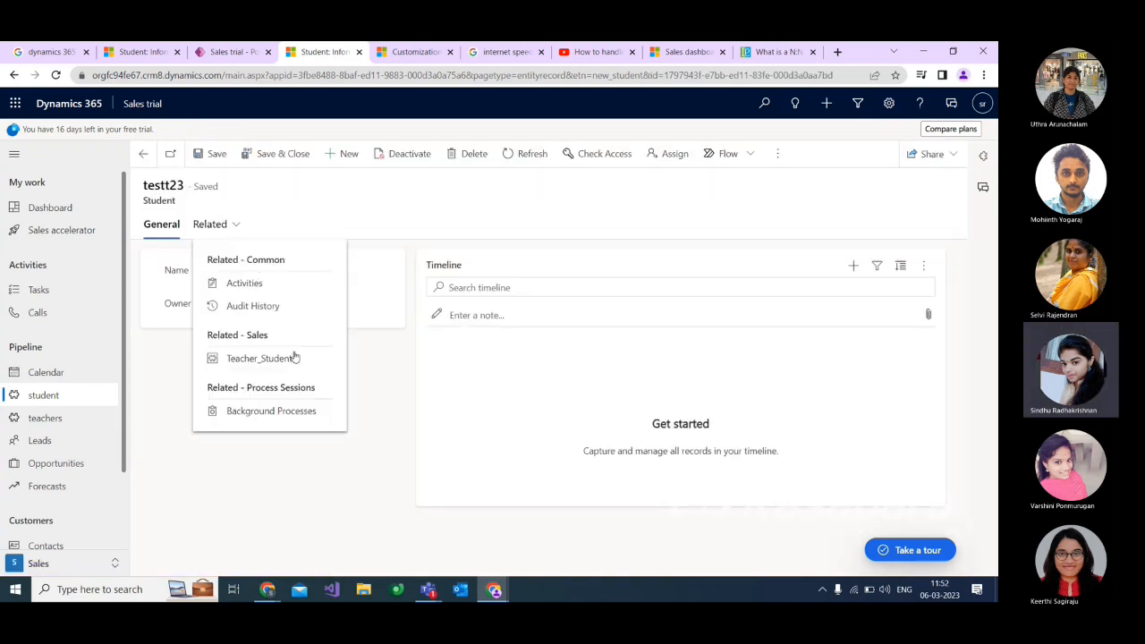
left_click(243, 359)
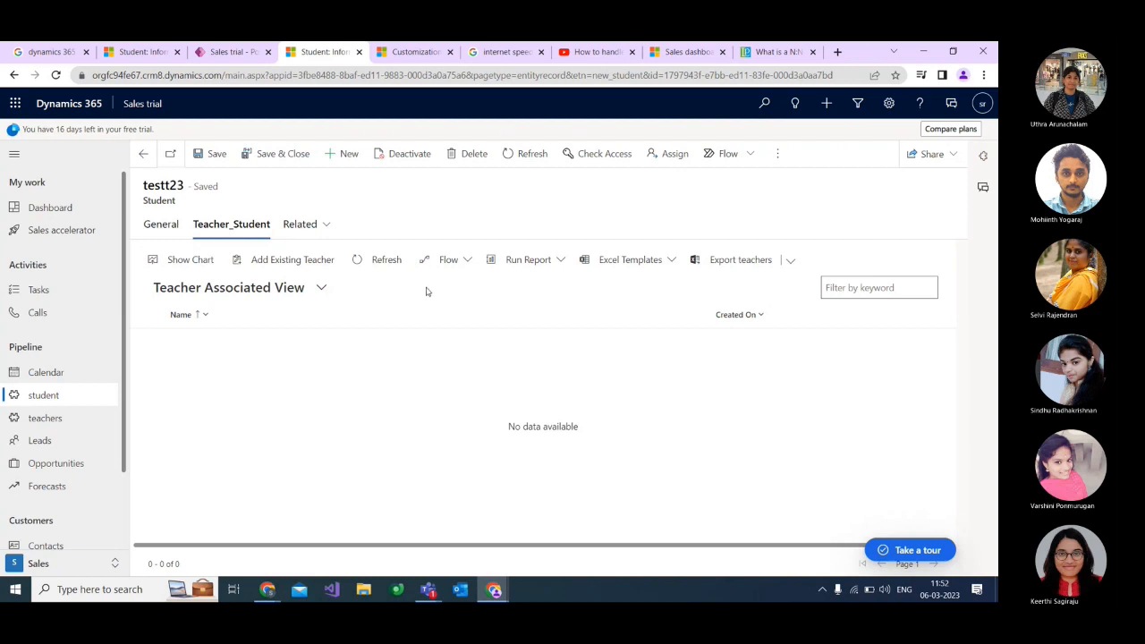
left_click(349, 157)
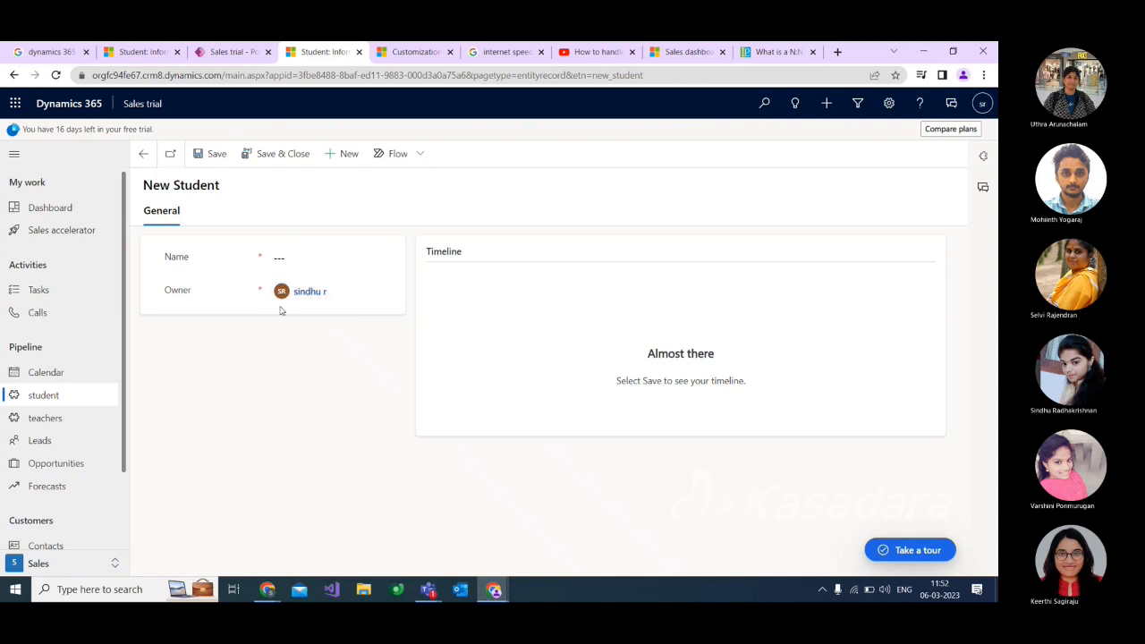
left_click(141, 154)
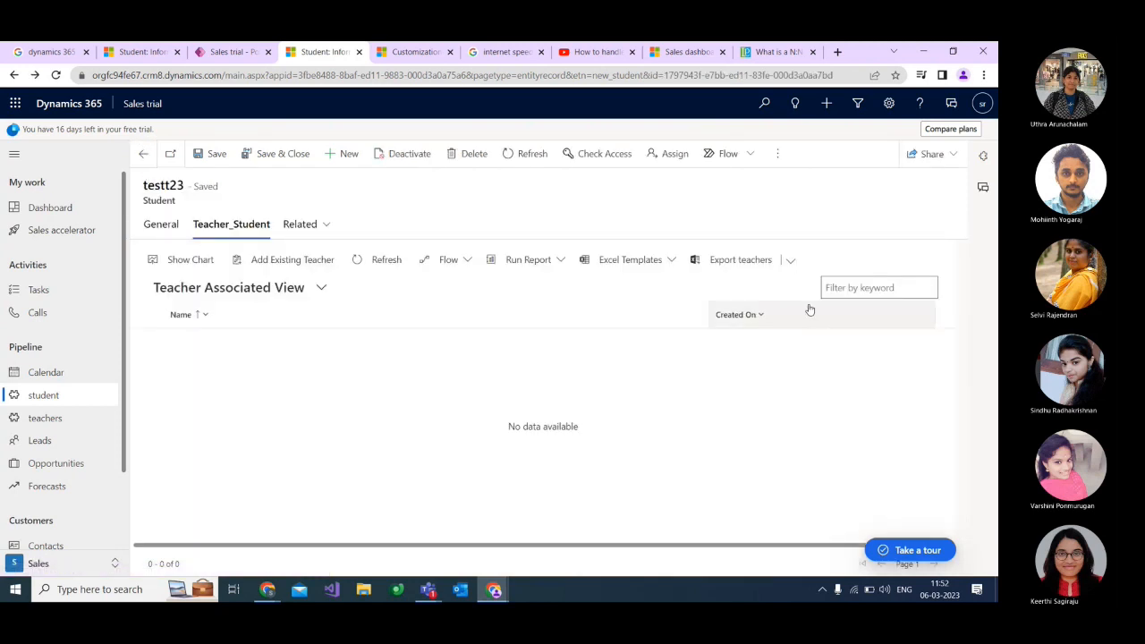
left_click(788, 261)
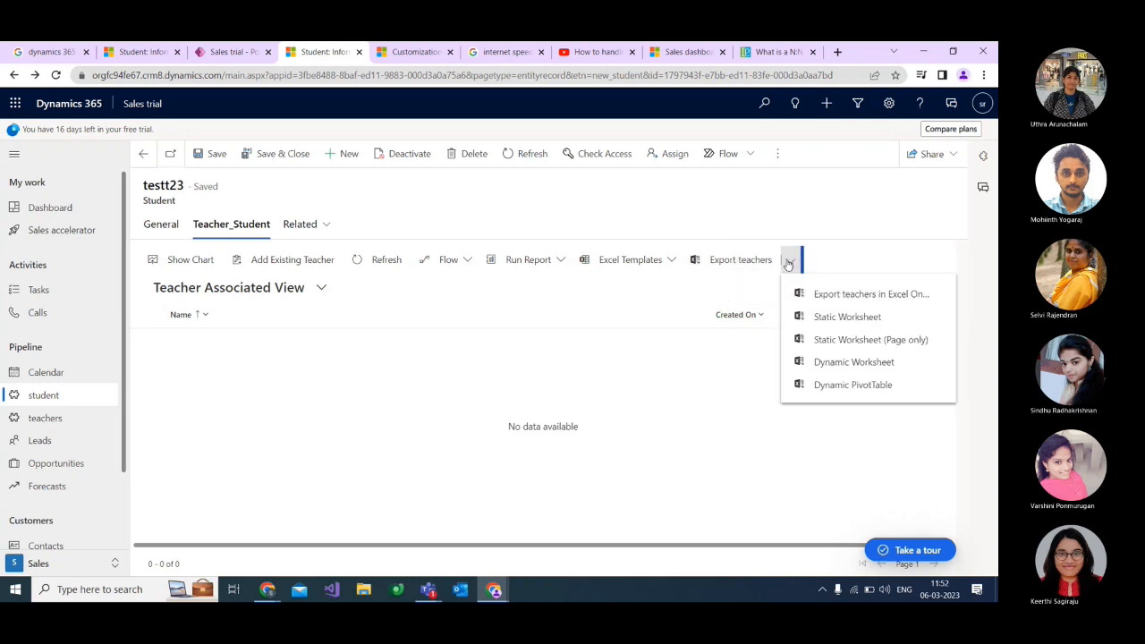
left_click(788, 261)
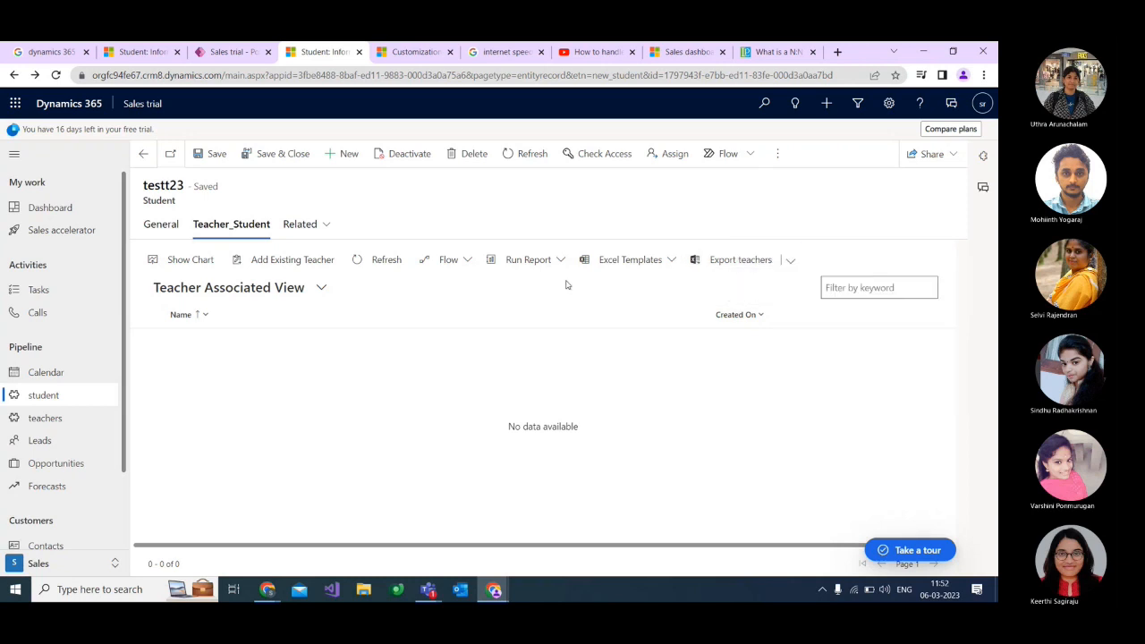
Try to create a new teacher from the Add Existing Teacher lookup of testt23, and cancel the lookup.
left_click(317, 259)
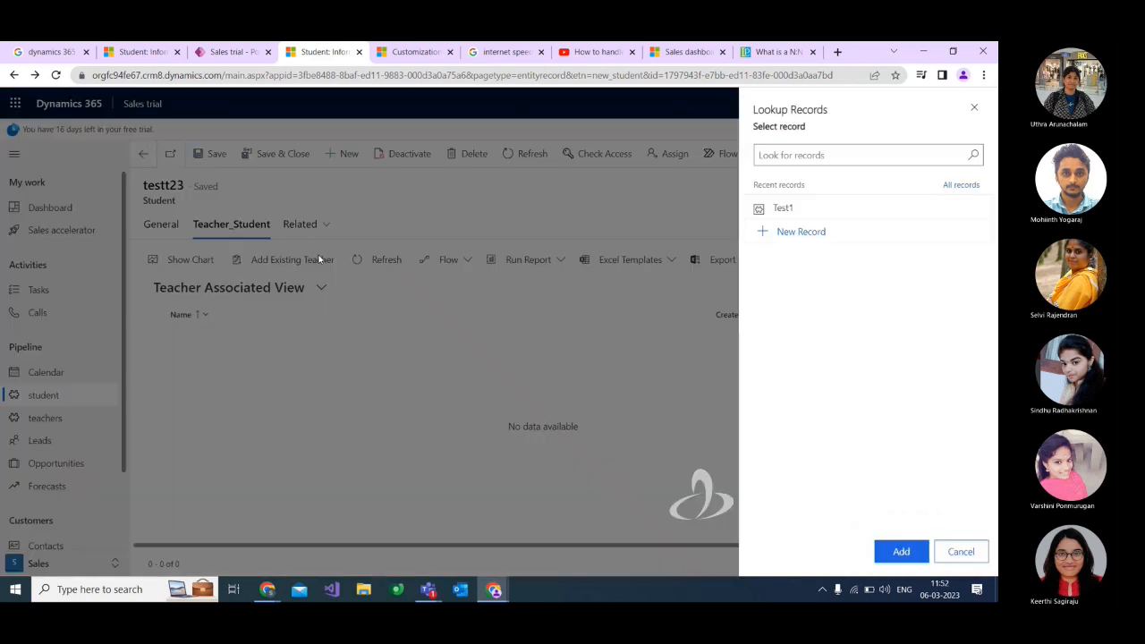
left_click(799, 232)
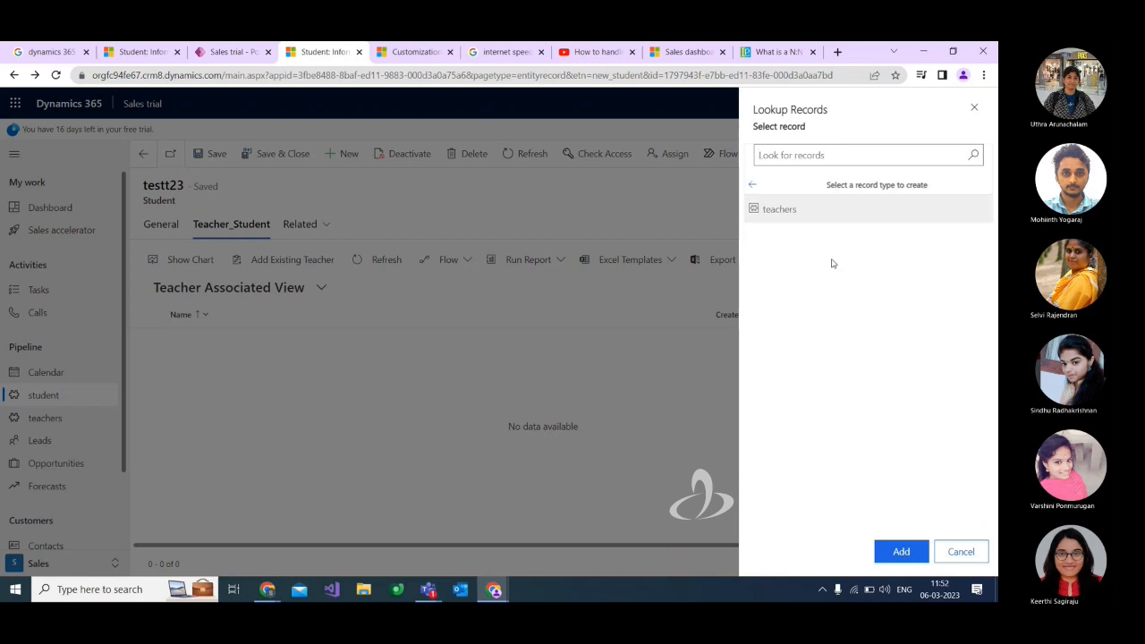
left_click(781, 213)
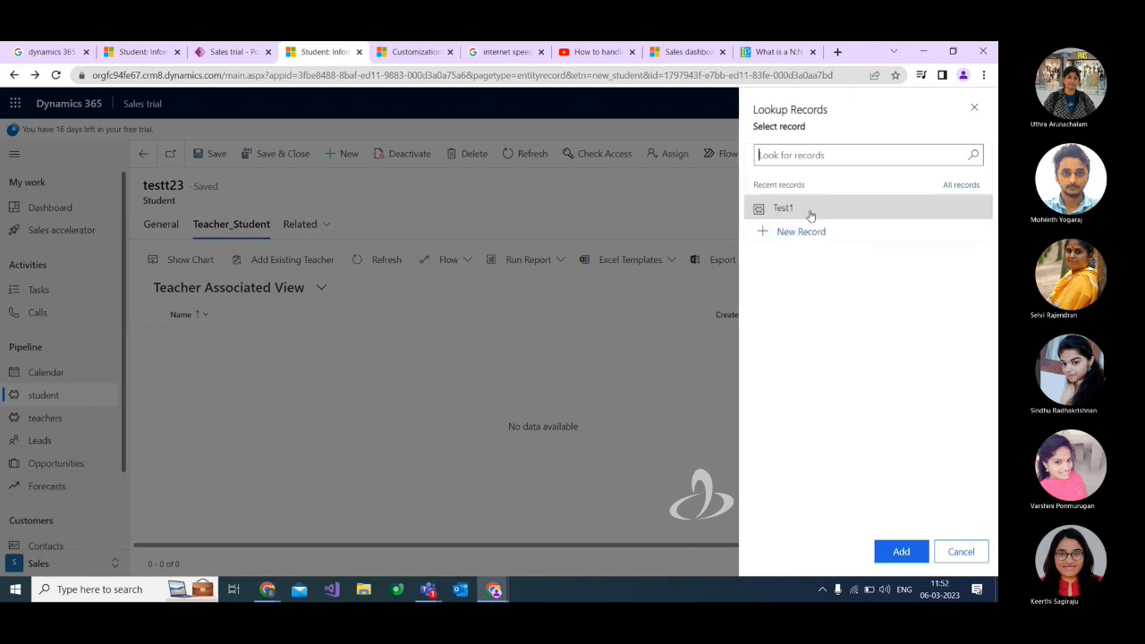
left_click(802, 234)
left_click(615, 261)
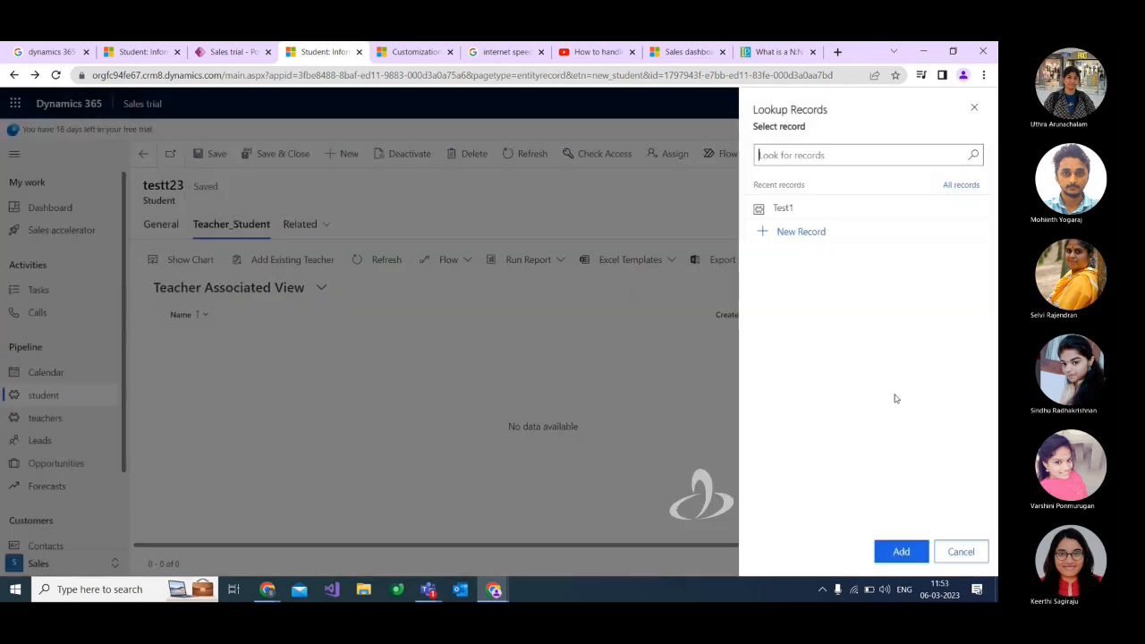
left_click(960, 552)
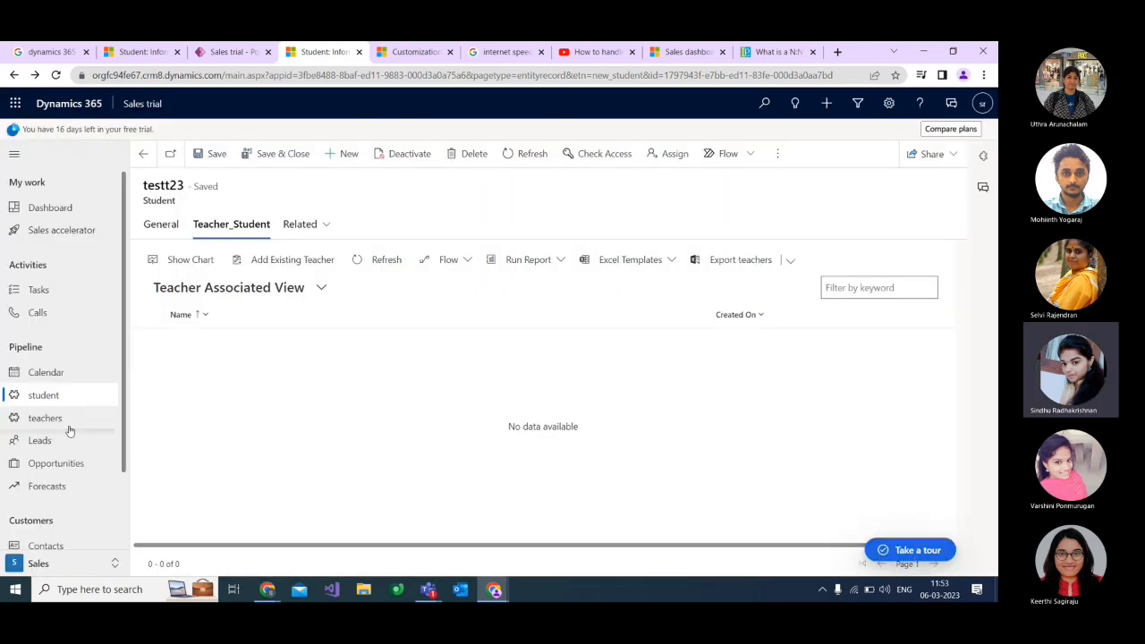
Create a new teacher record named tea-09 and save it.
left_click(34, 422)
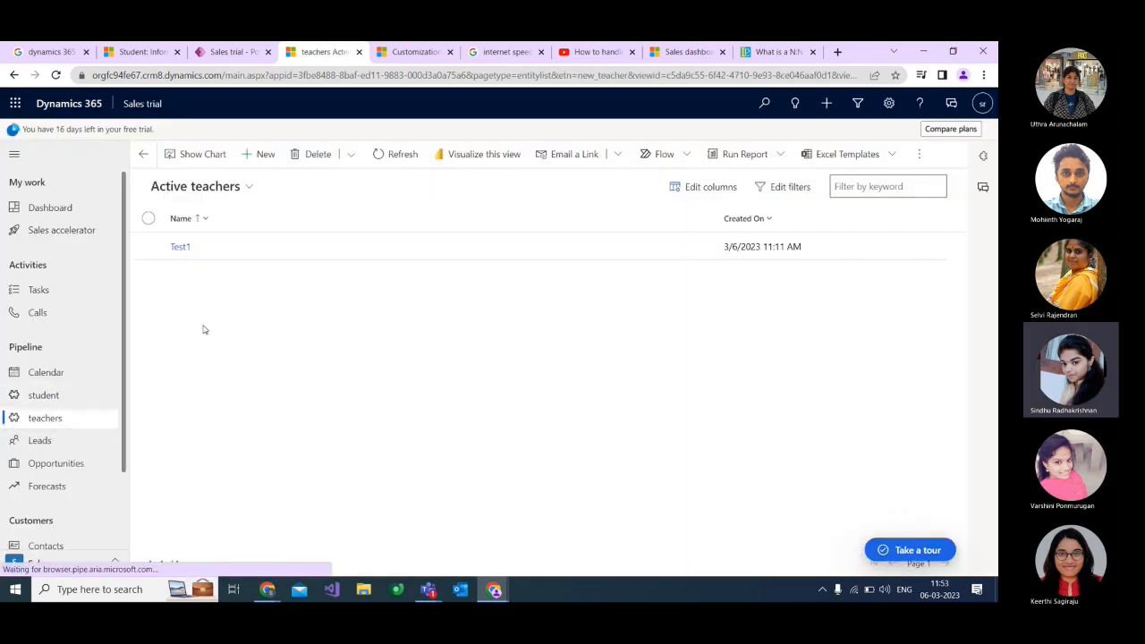
left_click(255, 154)
left_click(299, 259)
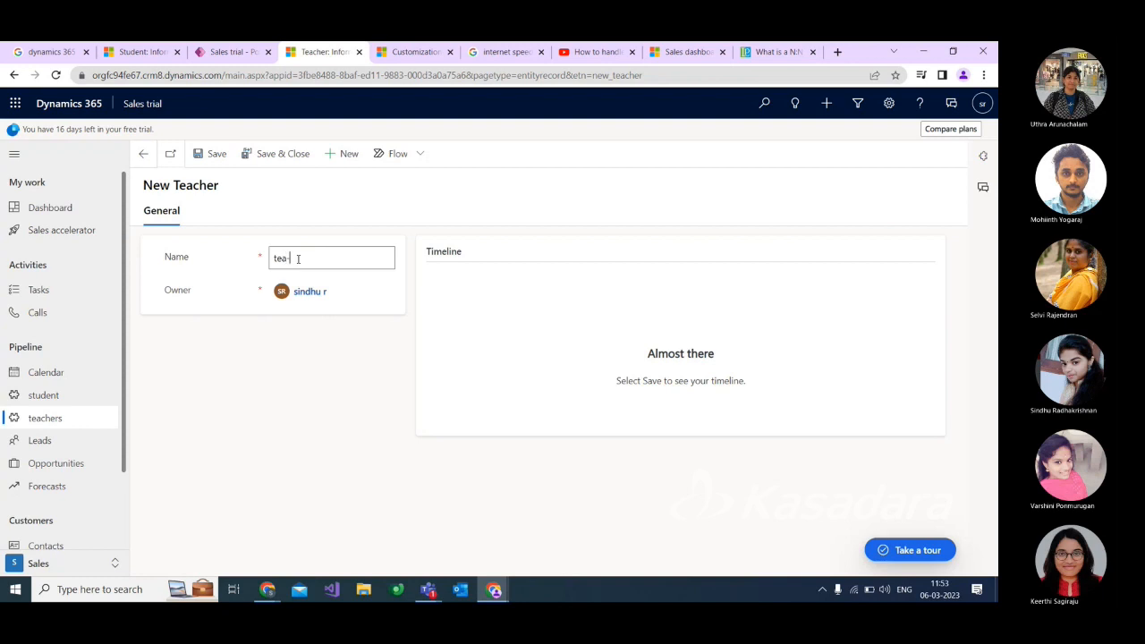
type("-09")
left_click(213, 154)
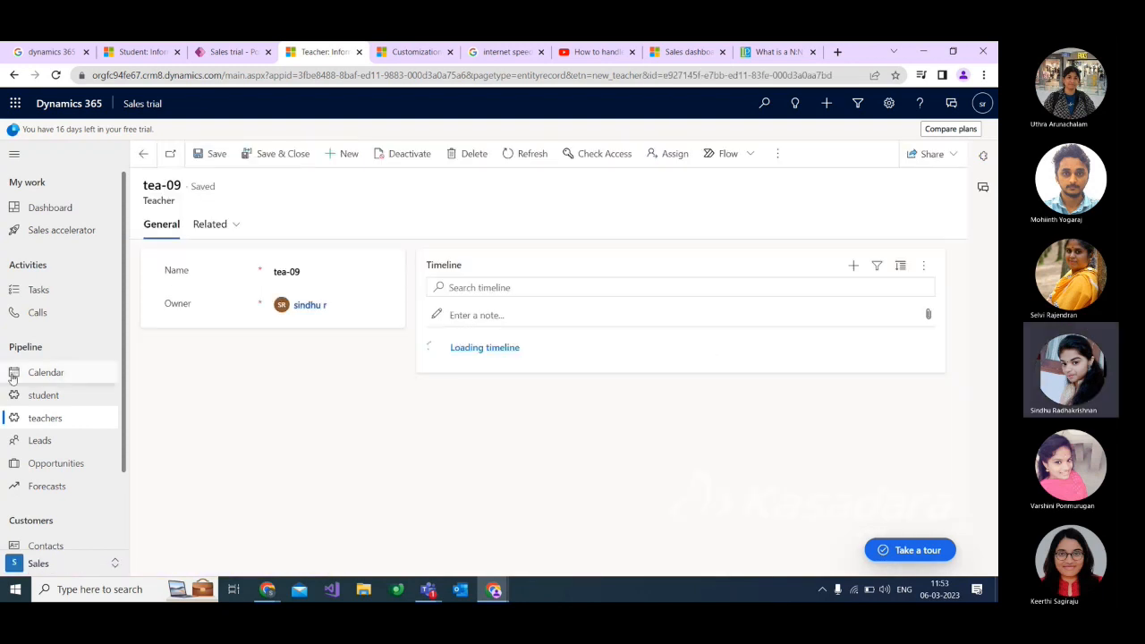
Add the existing student testt23 to the related Student_Teacher list of teacher tea-09.
left_click(241, 225)
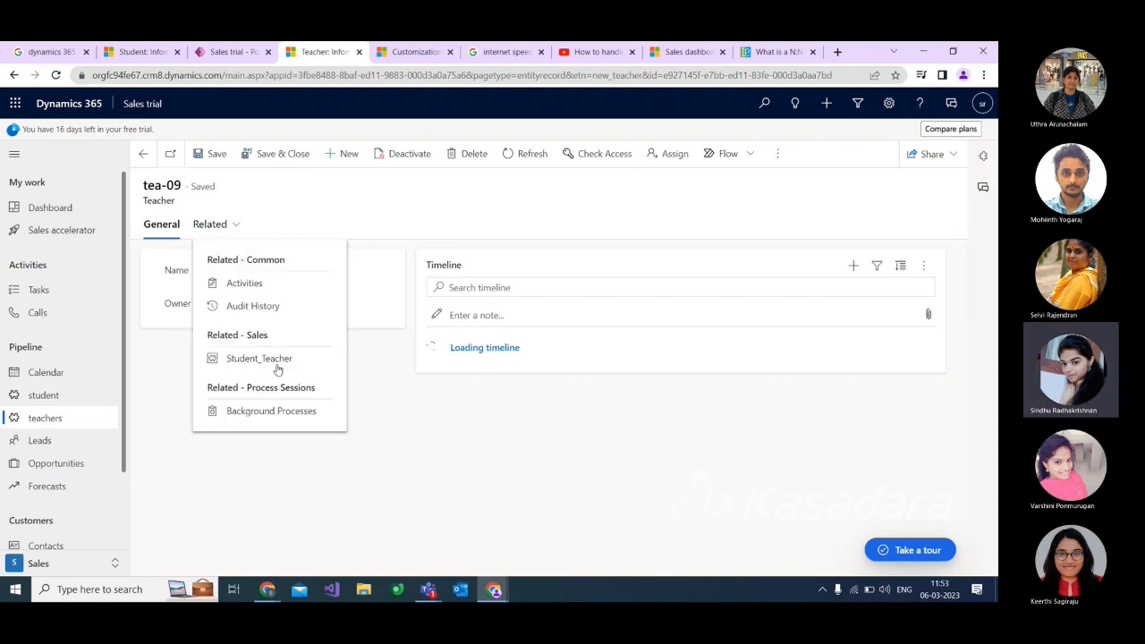
left_click(248, 362)
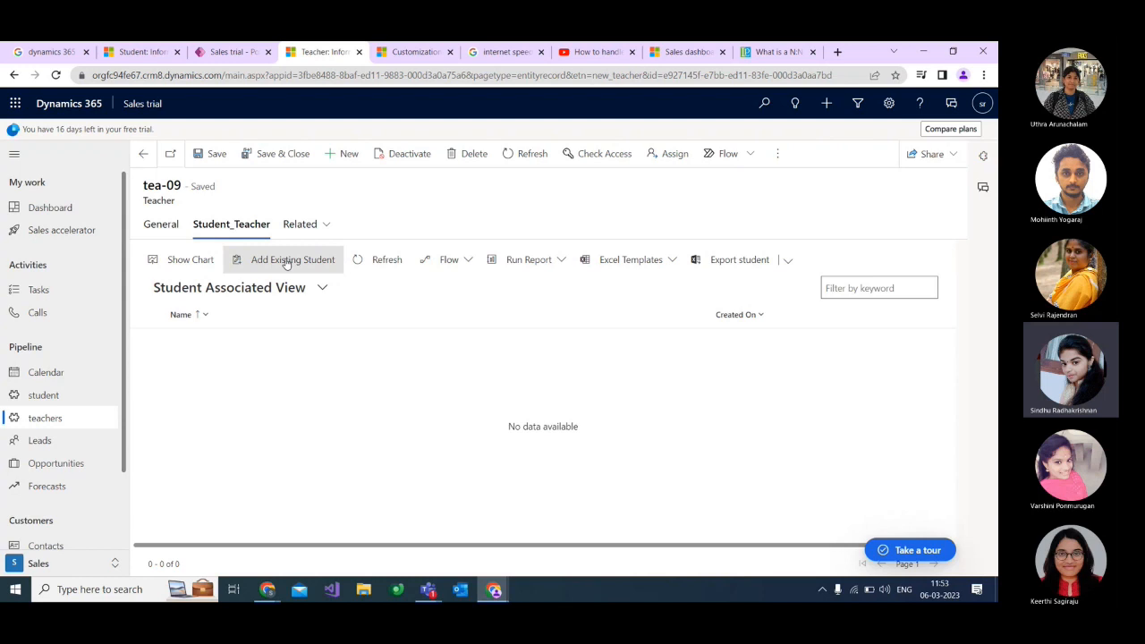
left_click(269, 259)
left_click(805, 211)
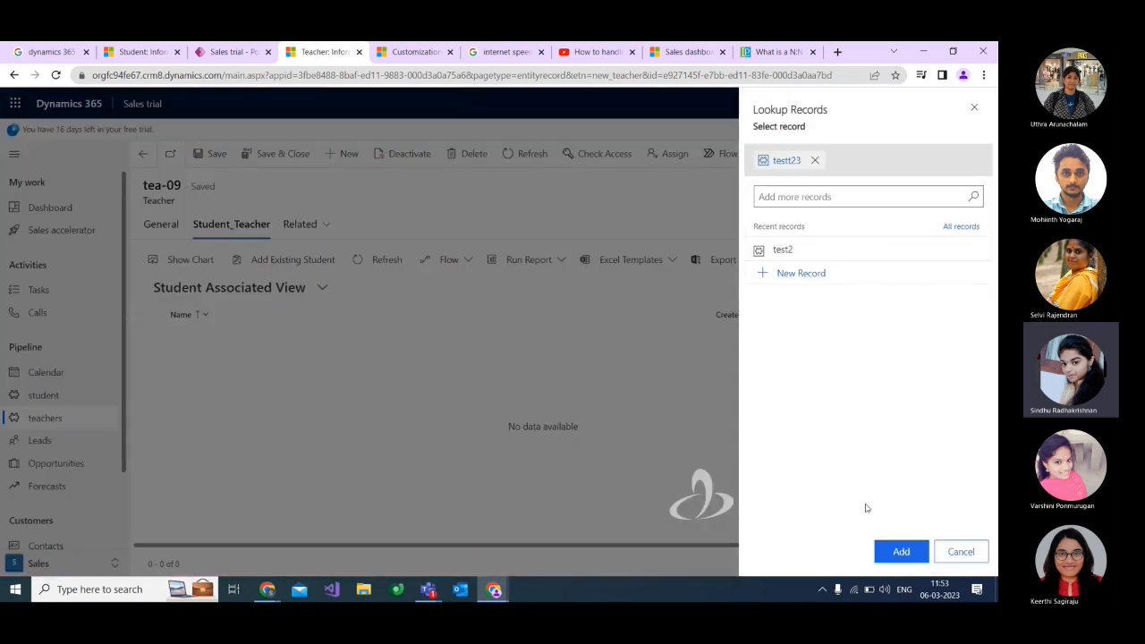
left_click(900, 550)
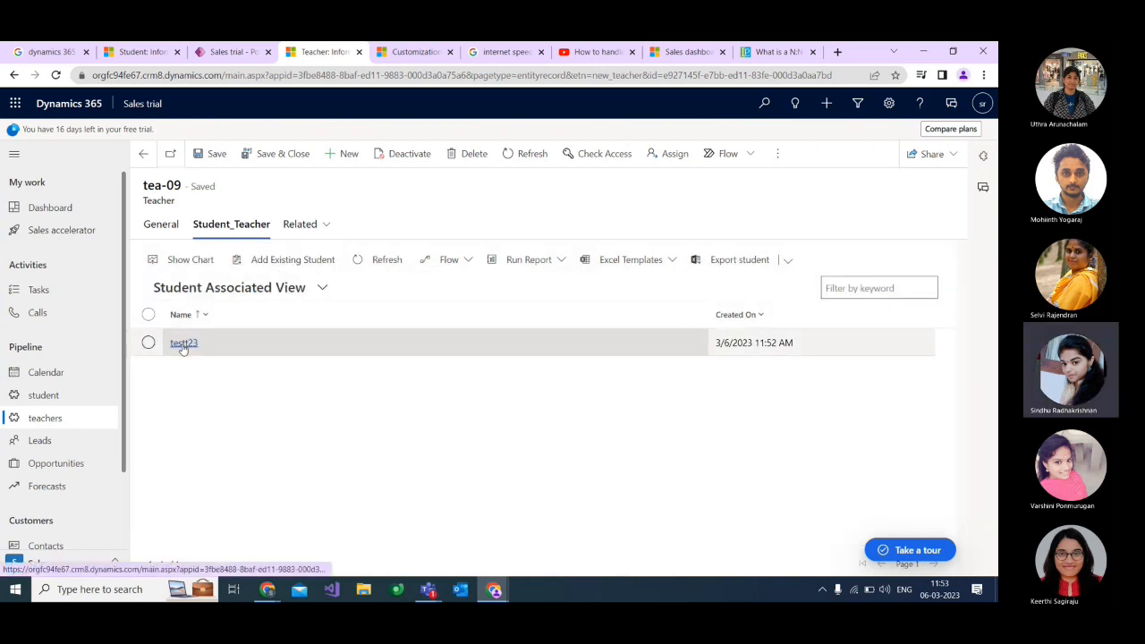
Open the student record testt23 and check its related Teacher_Student list.
left_click(72, 396)
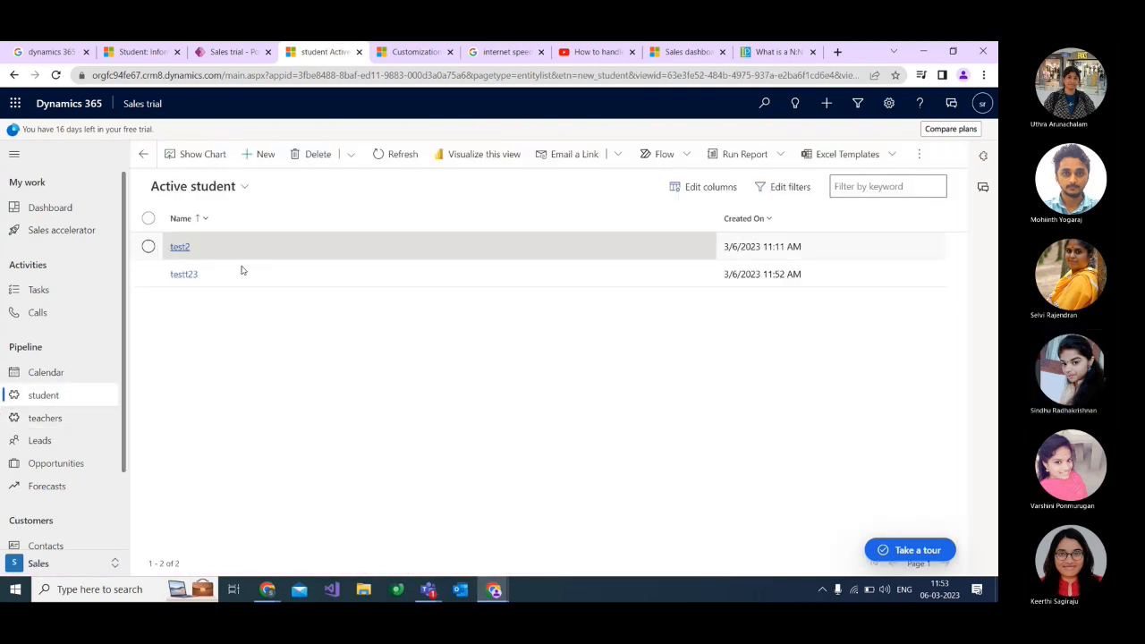
left_click(179, 277)
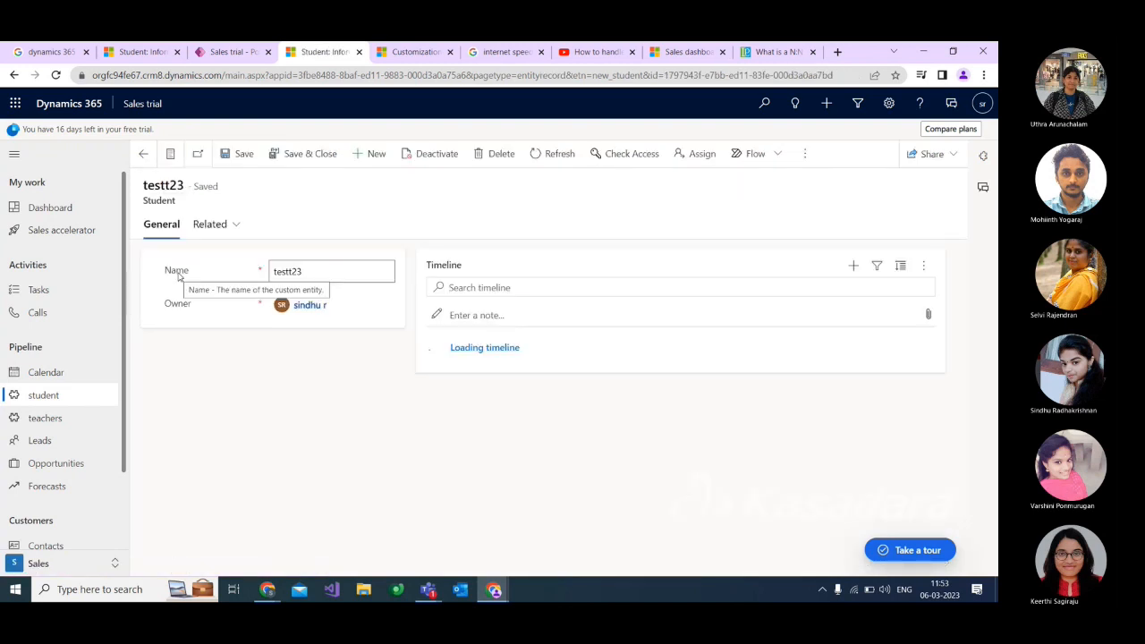
left_click(235, 224)
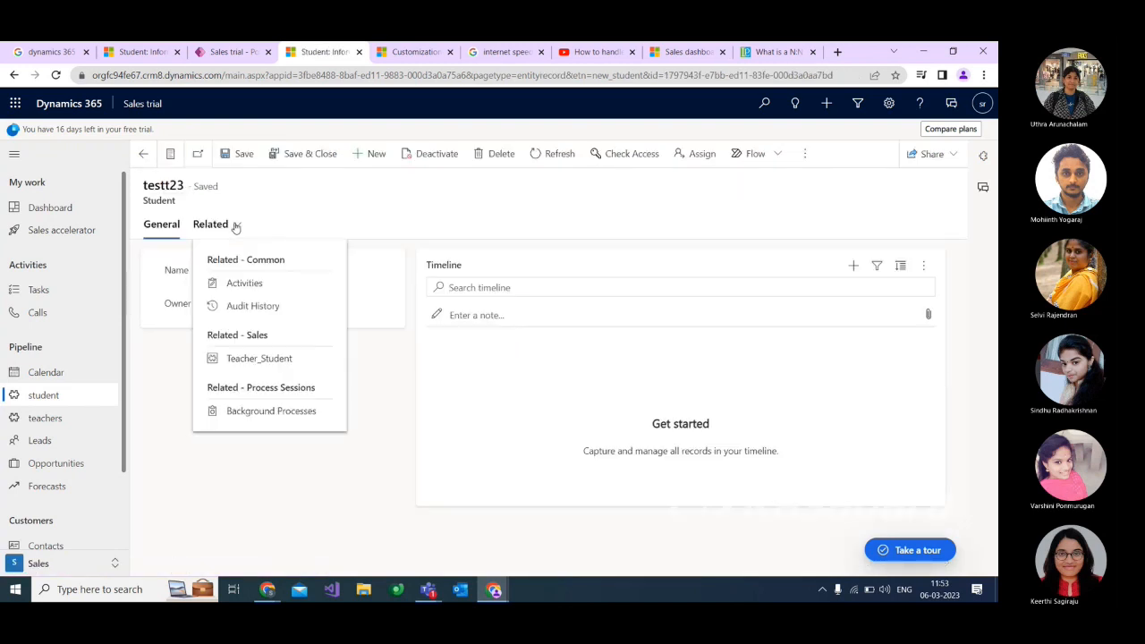
left_click(247, 361)
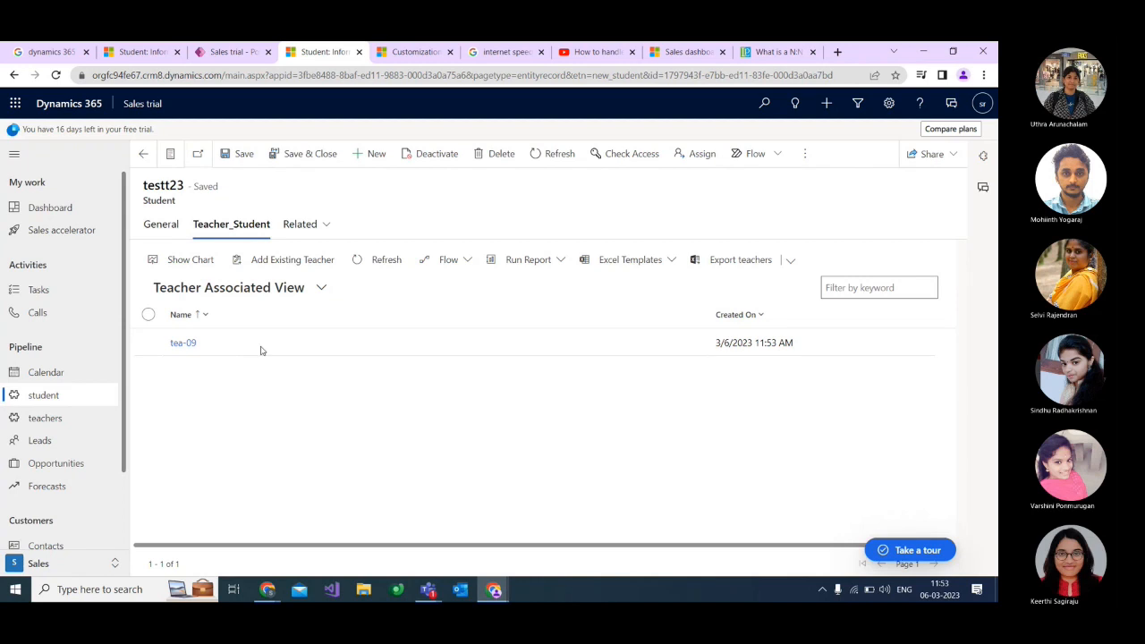
Add the existing teacher tea-09 to the Teacher_Student list of student testt23.
left_click(287, 258)
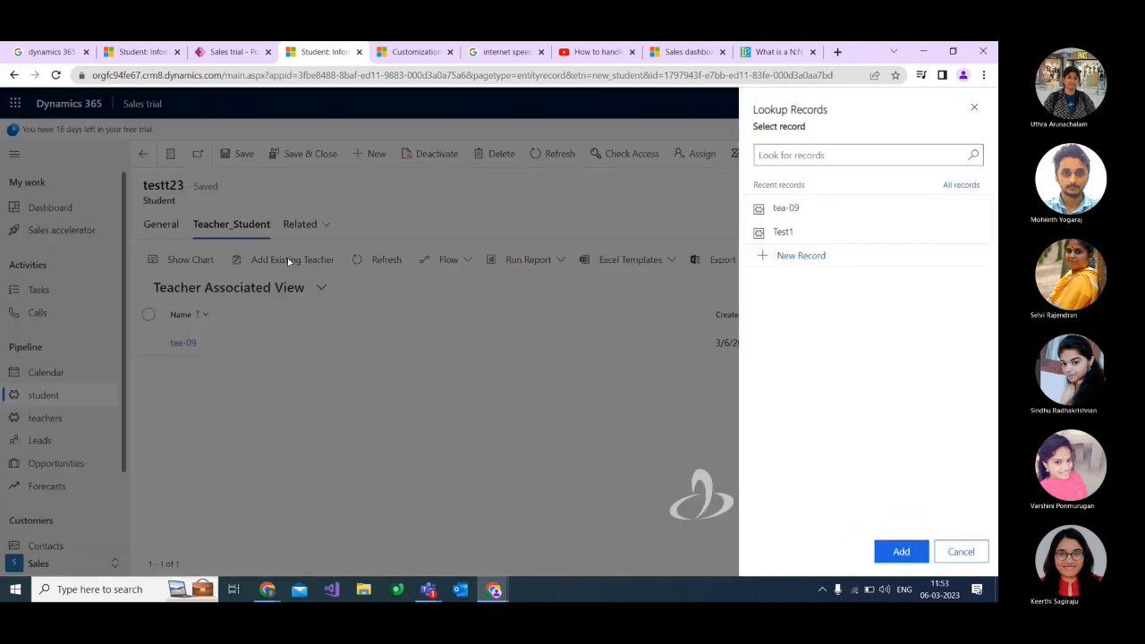
left_click(812, 209)
left_click(901, 551)
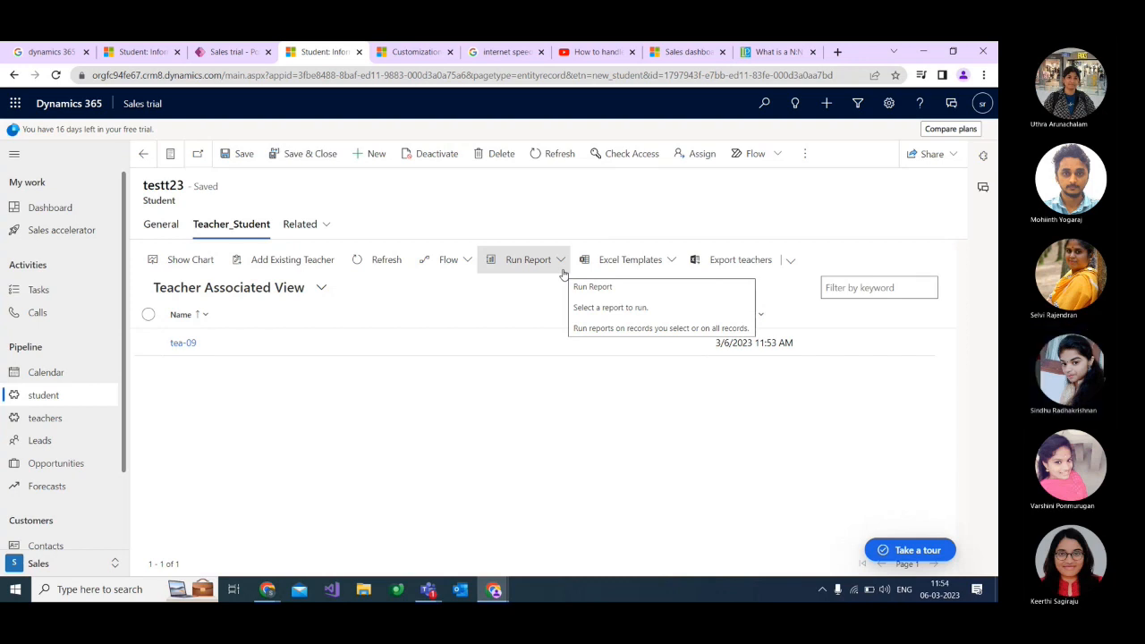
Switch to the Teams meeting and stop sharing the screen.
left_click(429, 590)
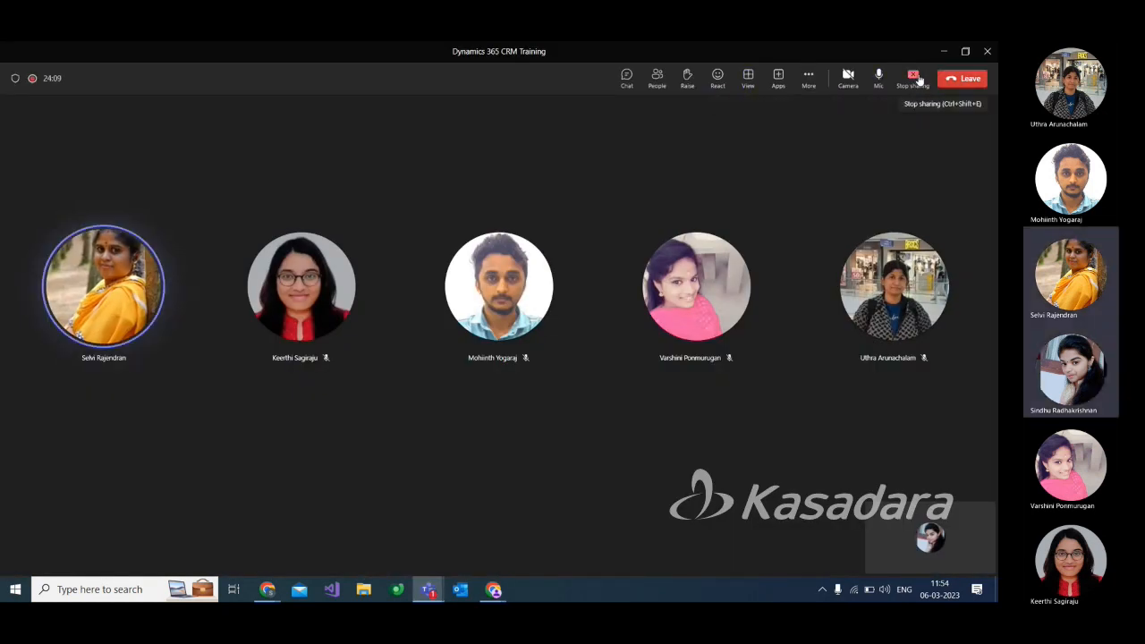
left_click(919, 79)
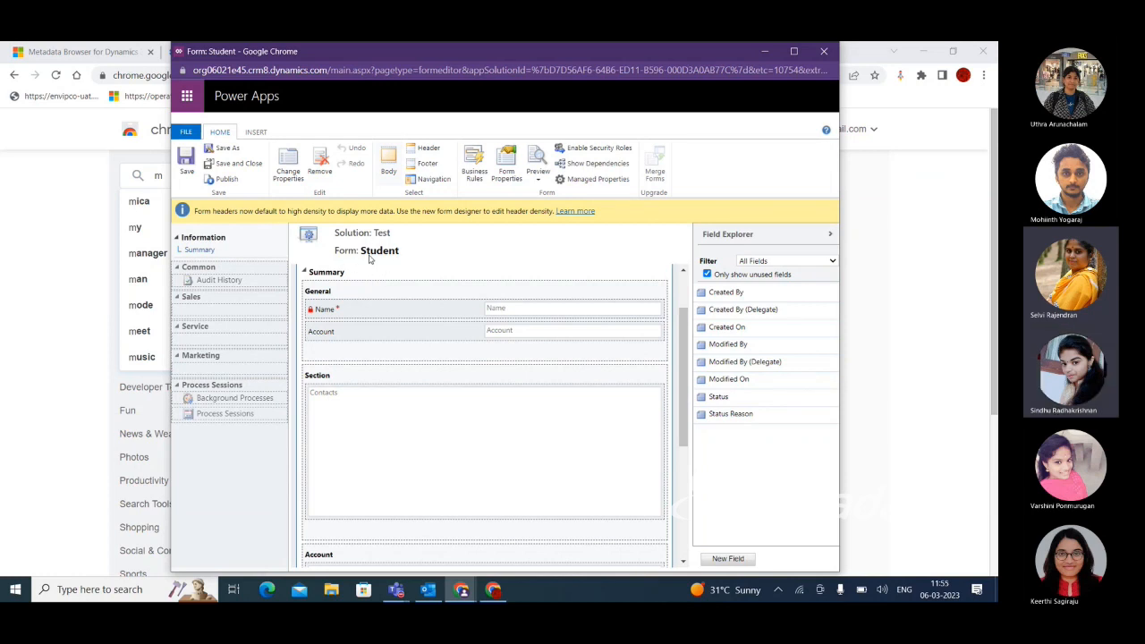
Examine the navigation groups and available relationships of the Student form in the form editor, and minimize its window.
left_click(430, 180)
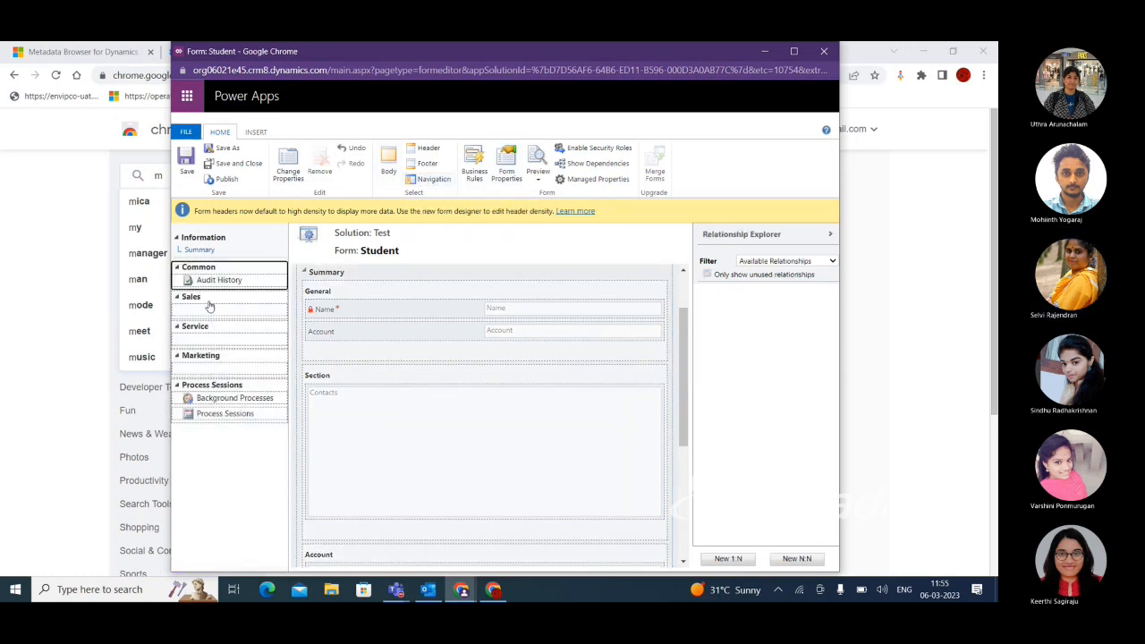
left_click(237, 280)
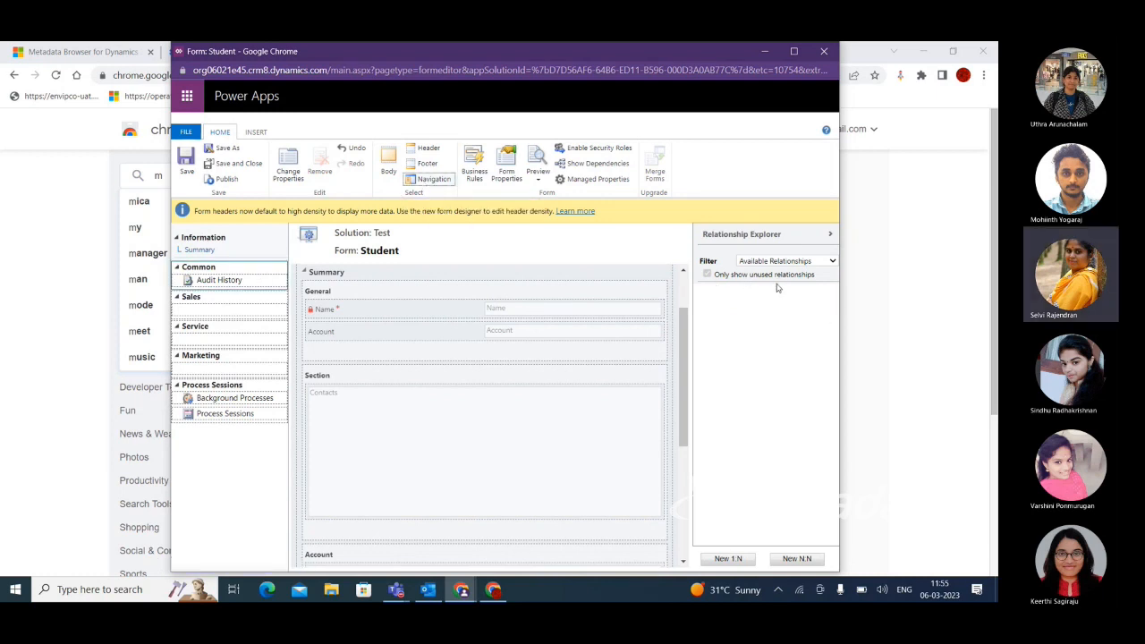
left_click(214, 281)
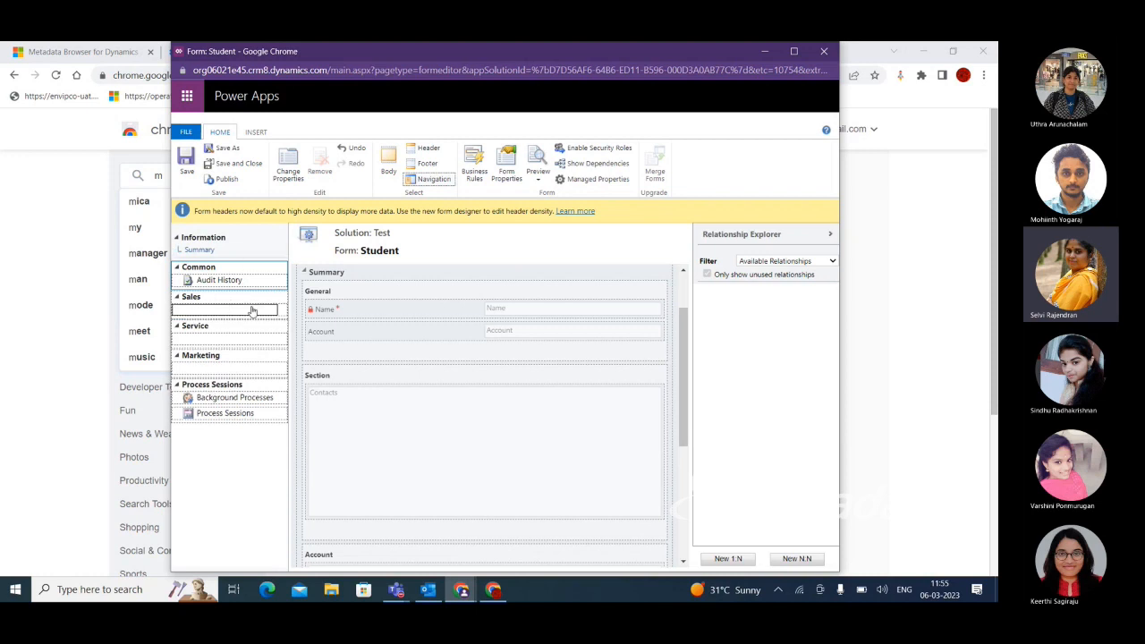
left_click(764, 56)
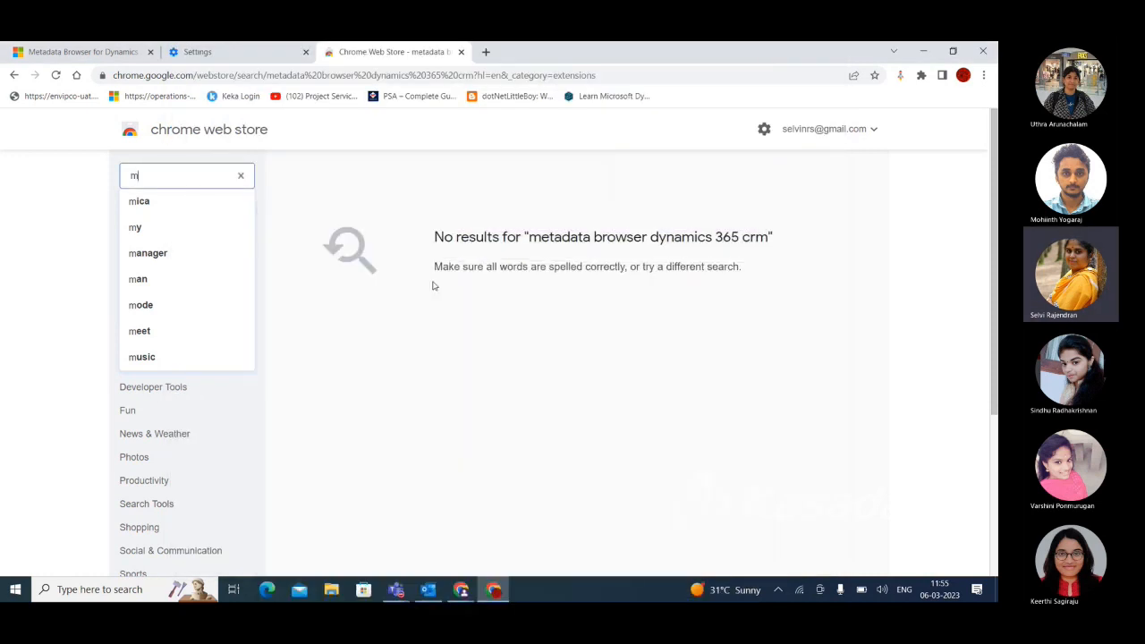
Open the Account entity's main form from the Test solution in a maximized form editor.
mouse_move(428, 589)
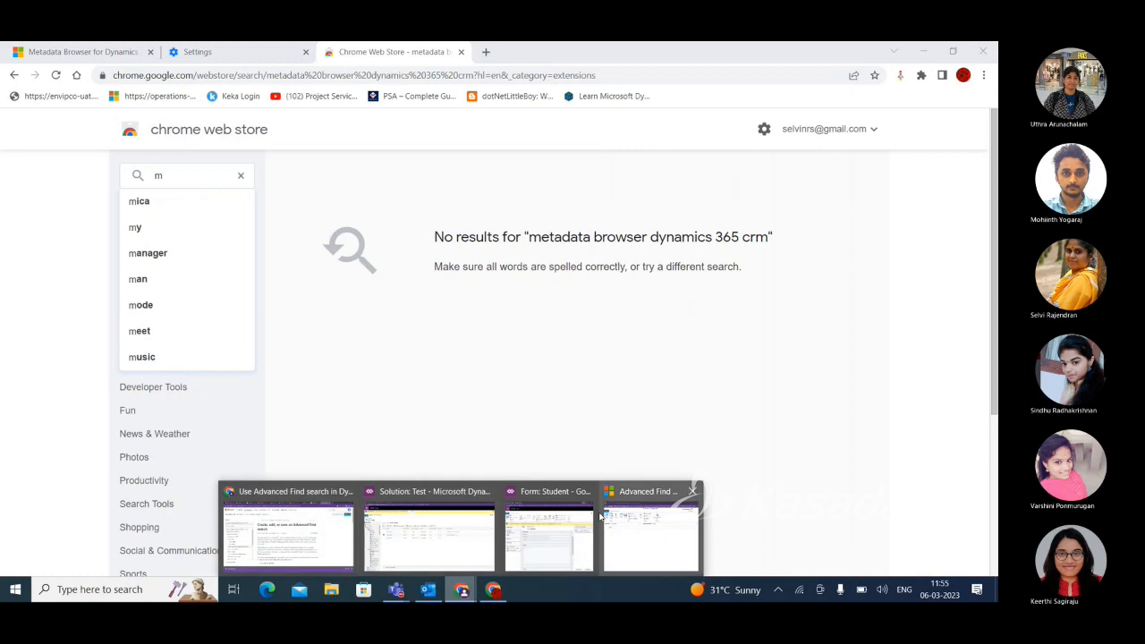
left_click(435, 549)
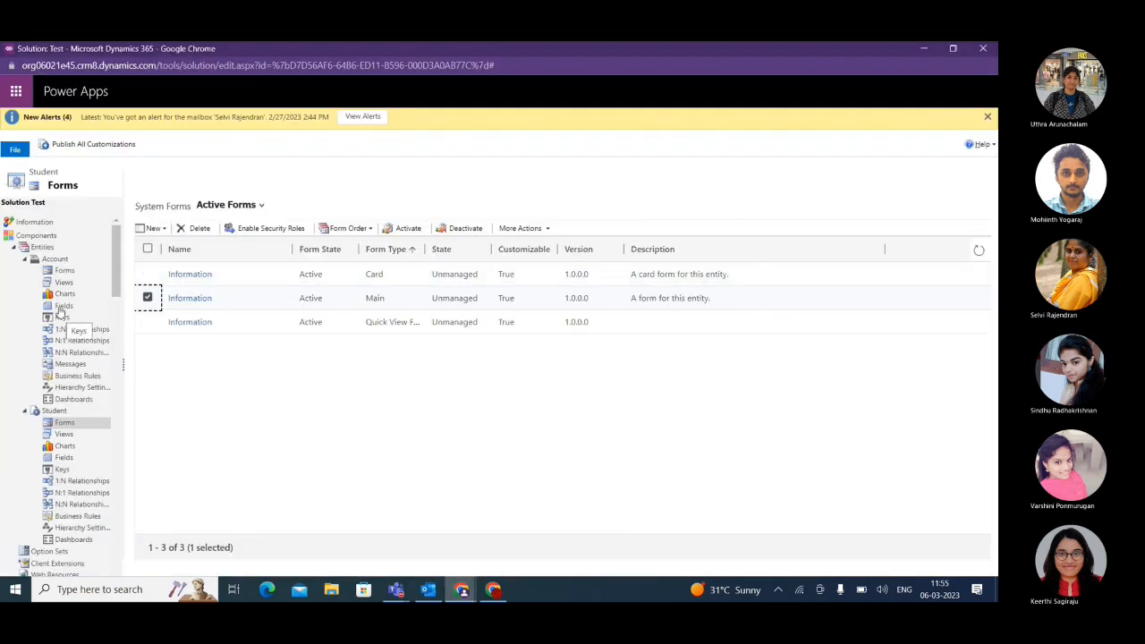
left_click(62, 272)
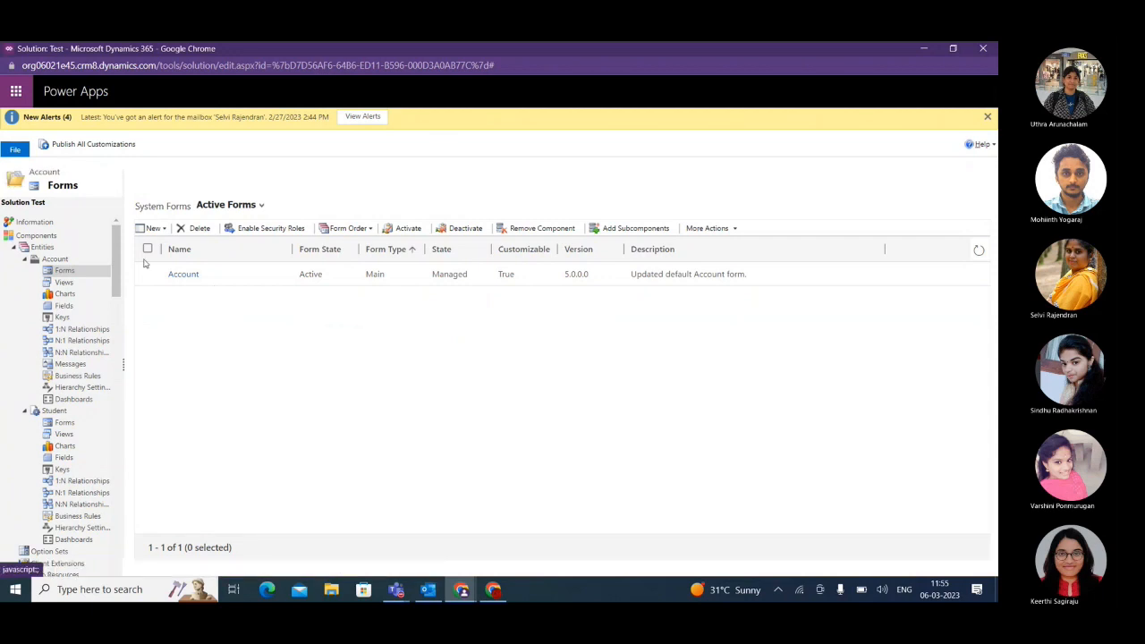
double_click(147, 273)
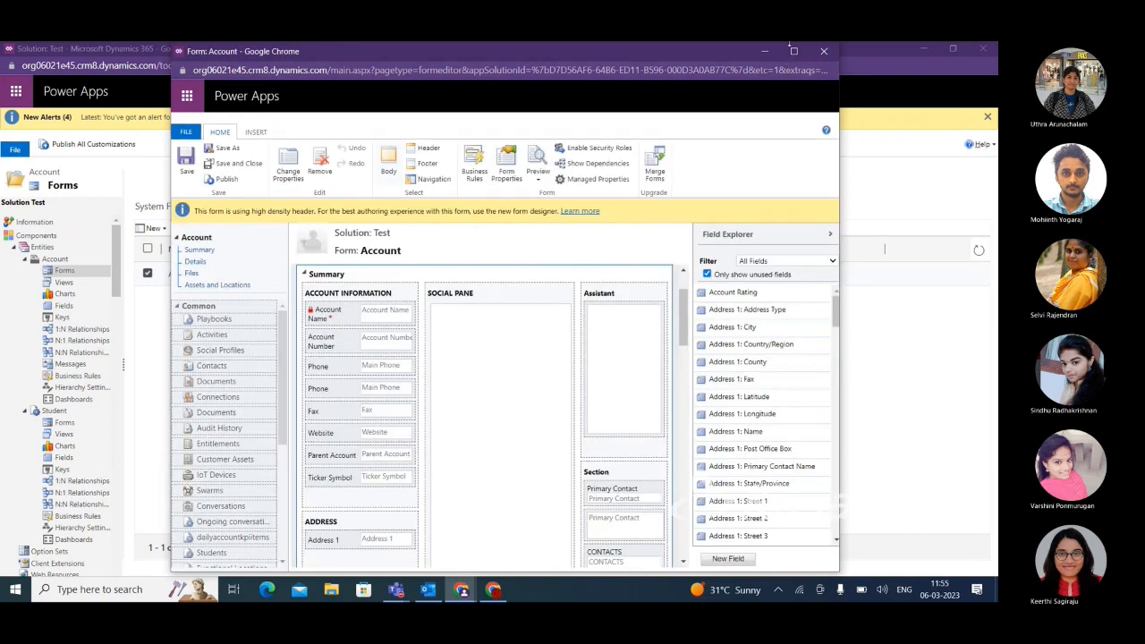
left_click(794, 51)
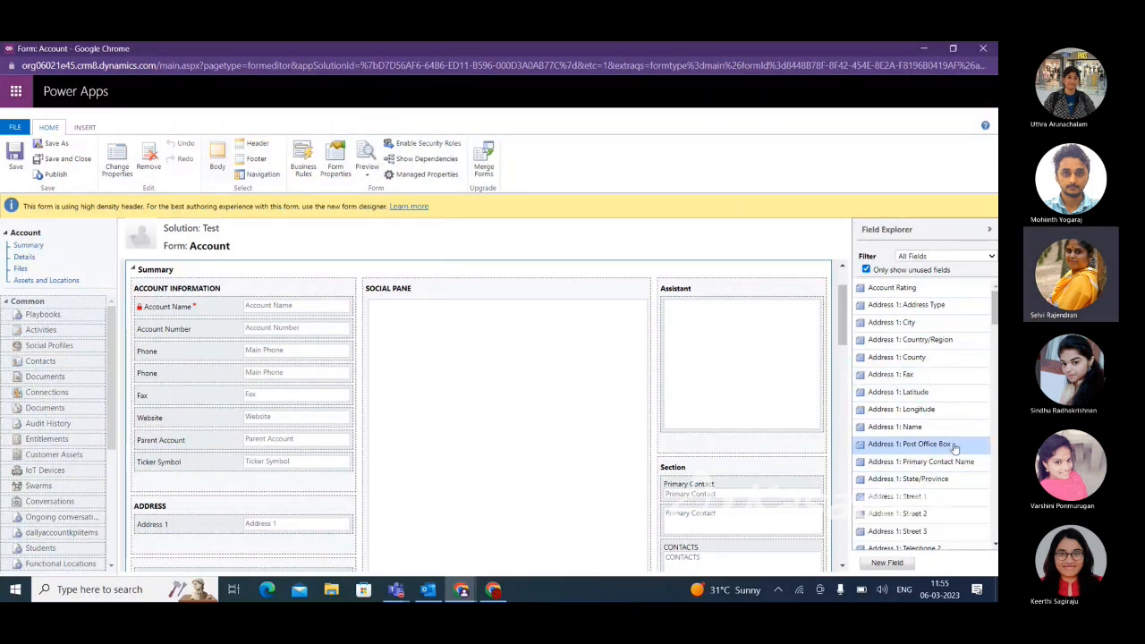
Add the Addresses relationship above Activities in the Account form's Common navigation group, and publish all customizations from the Test solution.
left_click(262, 175)
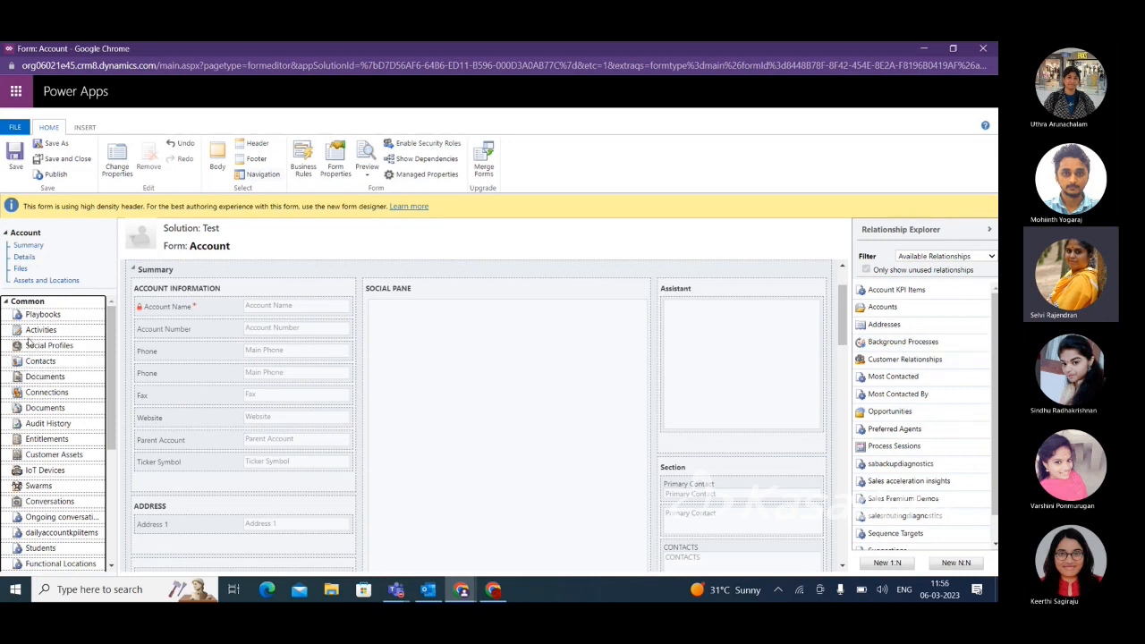
left_click_drag(892, 327, 29, 331)
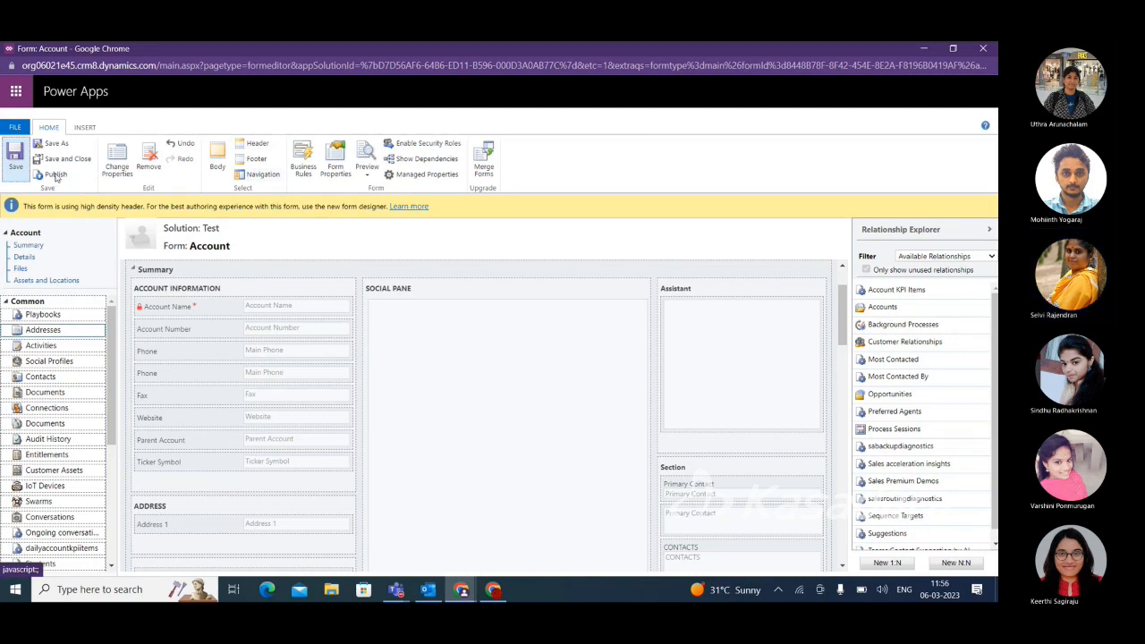
mouse_move(461, 589)
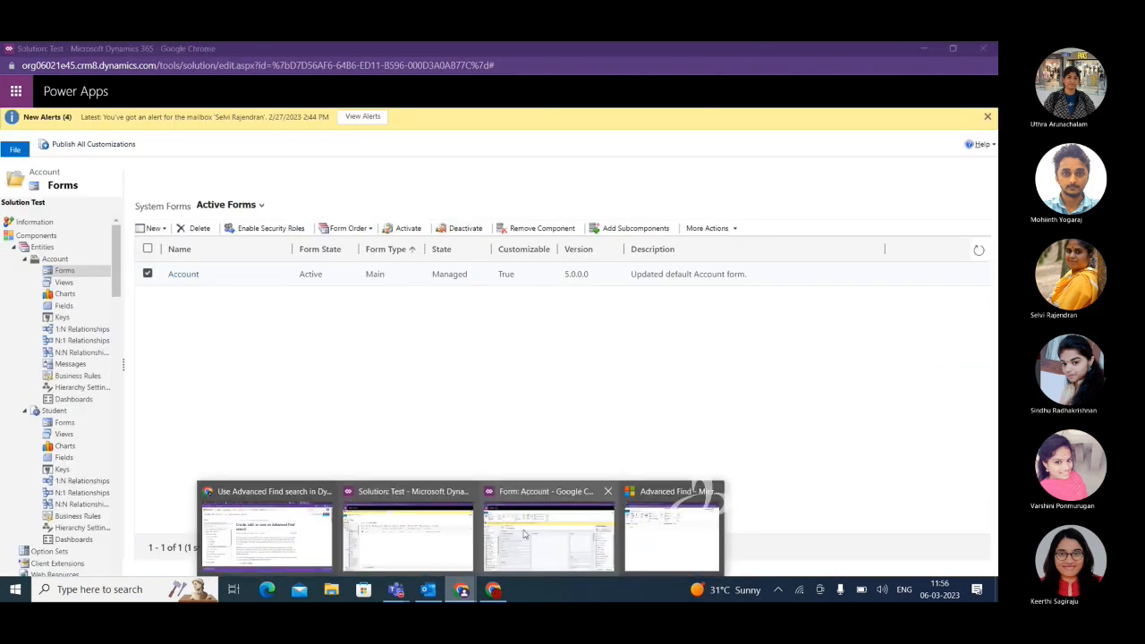
left_click(524, 534)
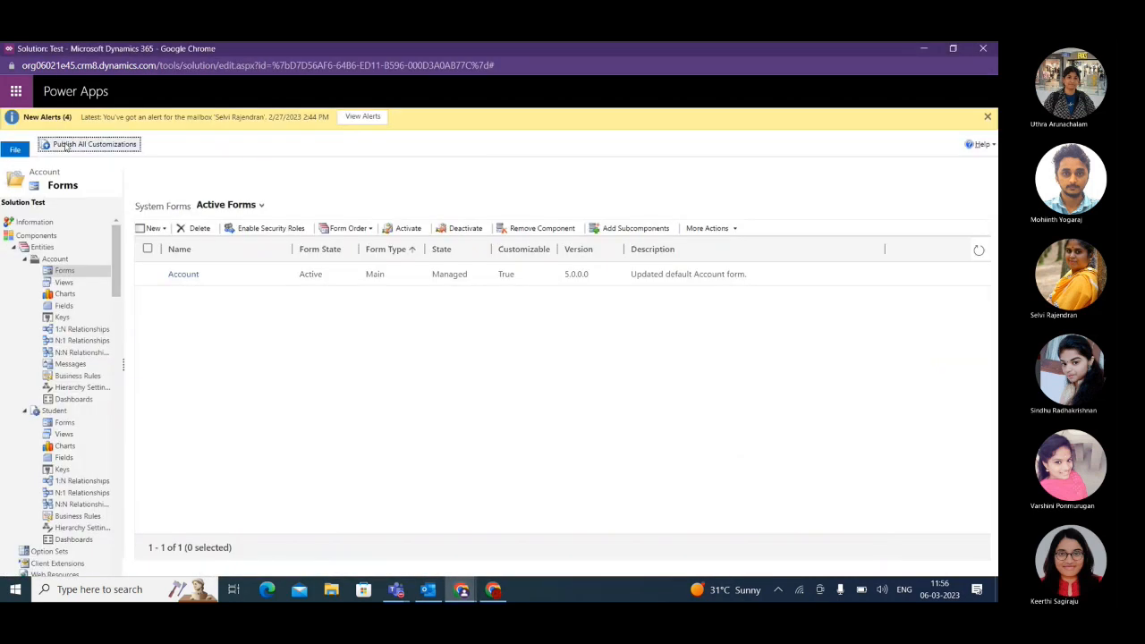
left_click(65, 146)
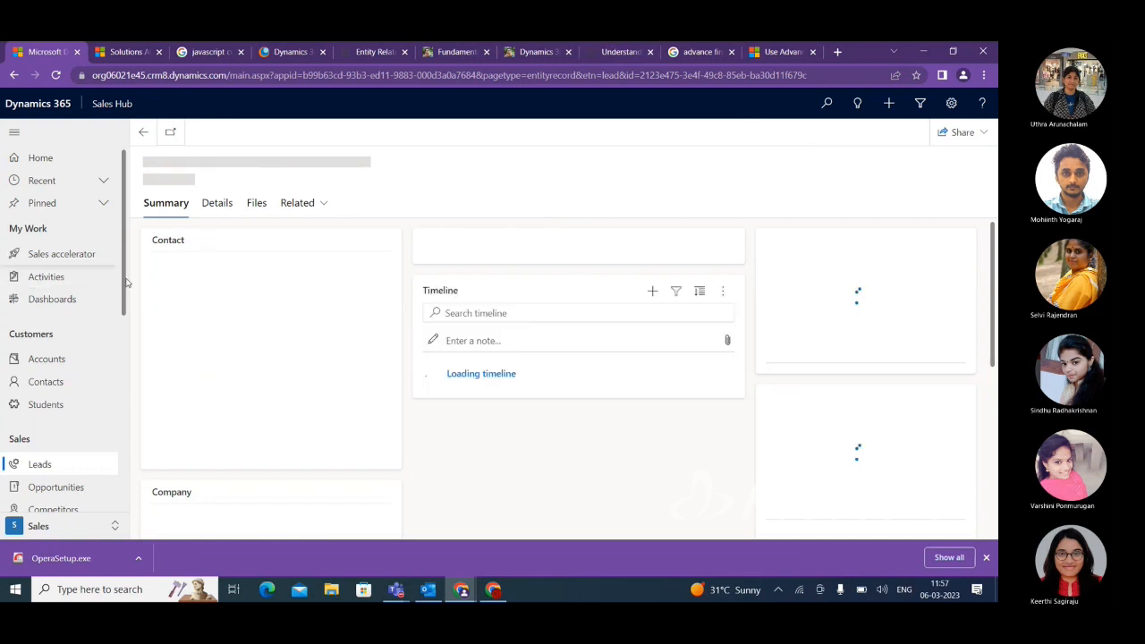
Open the account A. Datum Corporation in Sales Hub and check its related record types for Addresses.
left_click(83, 361)
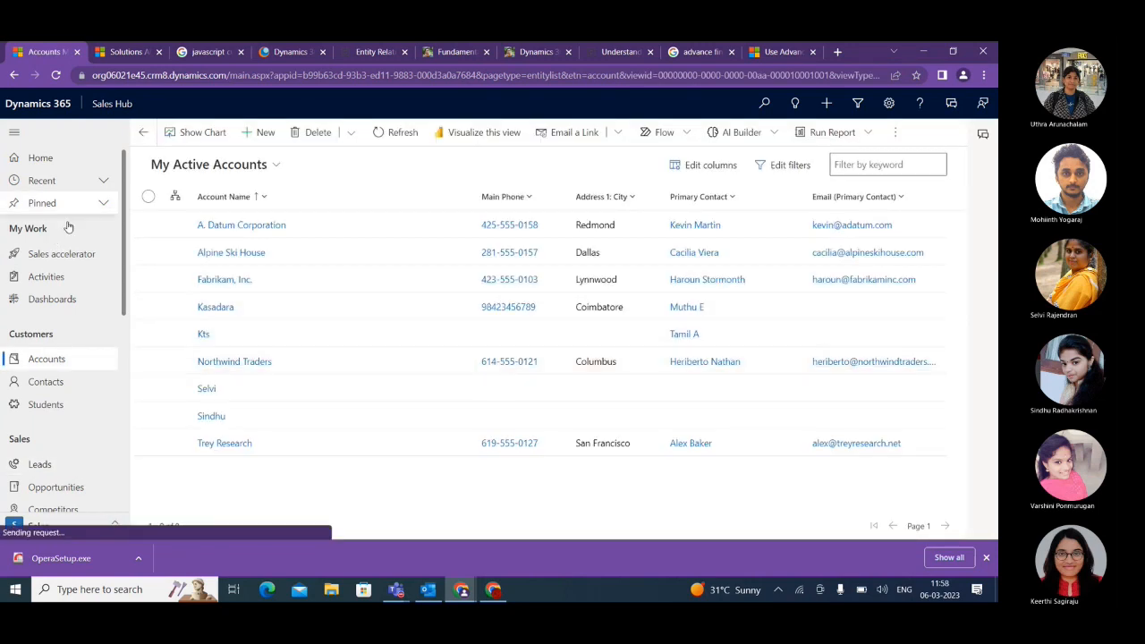
double_click(148, 225)
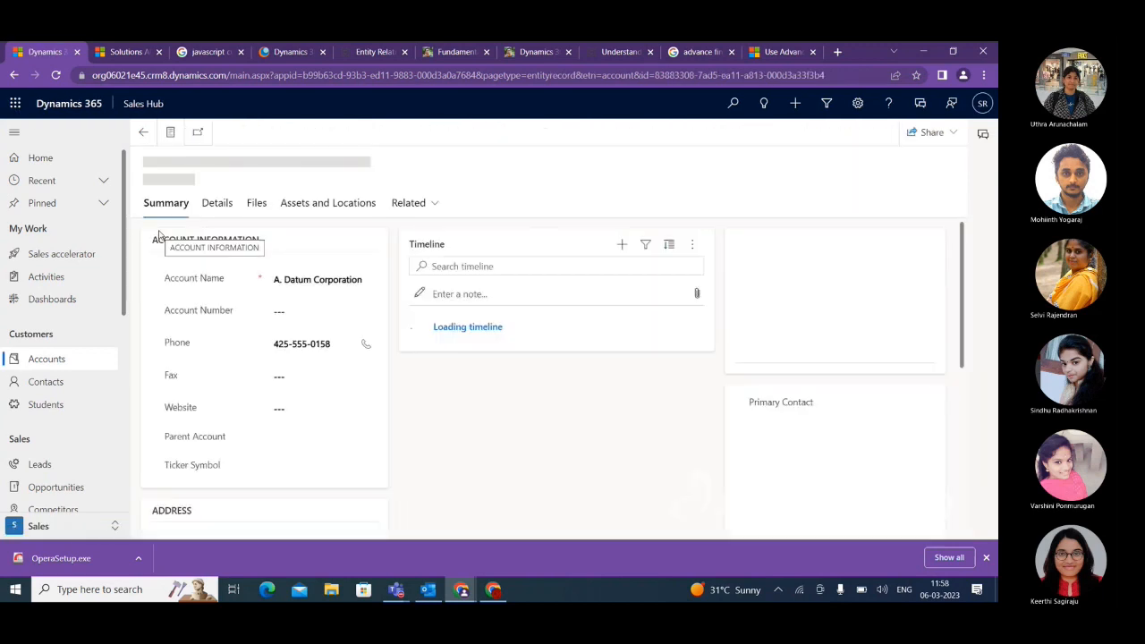
left_click(431, 206)
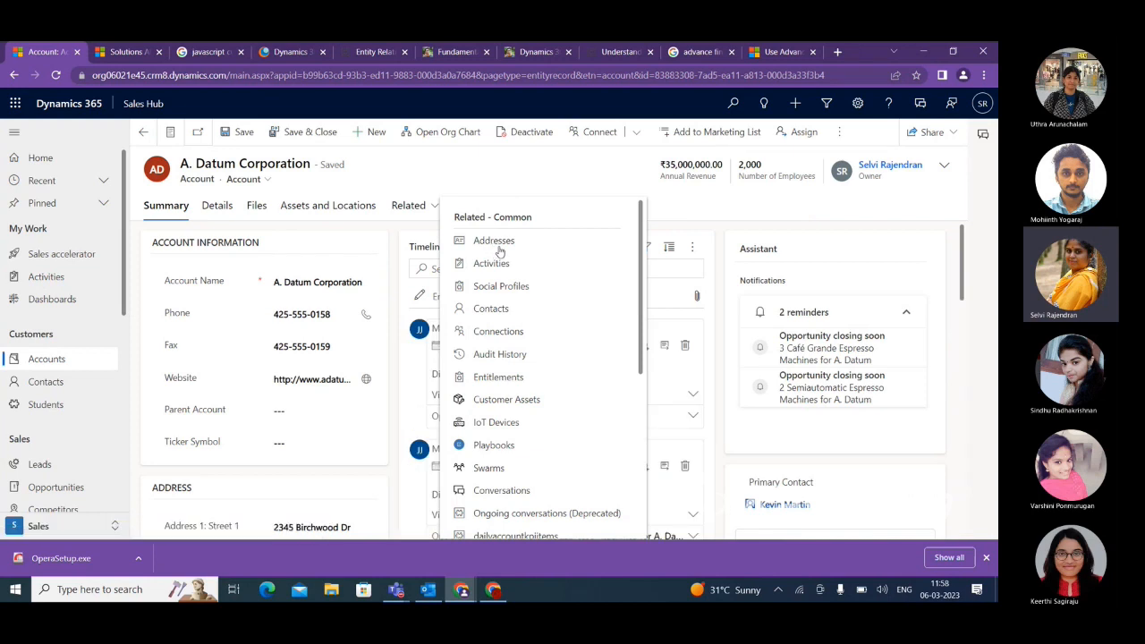
left_click(439, 175)
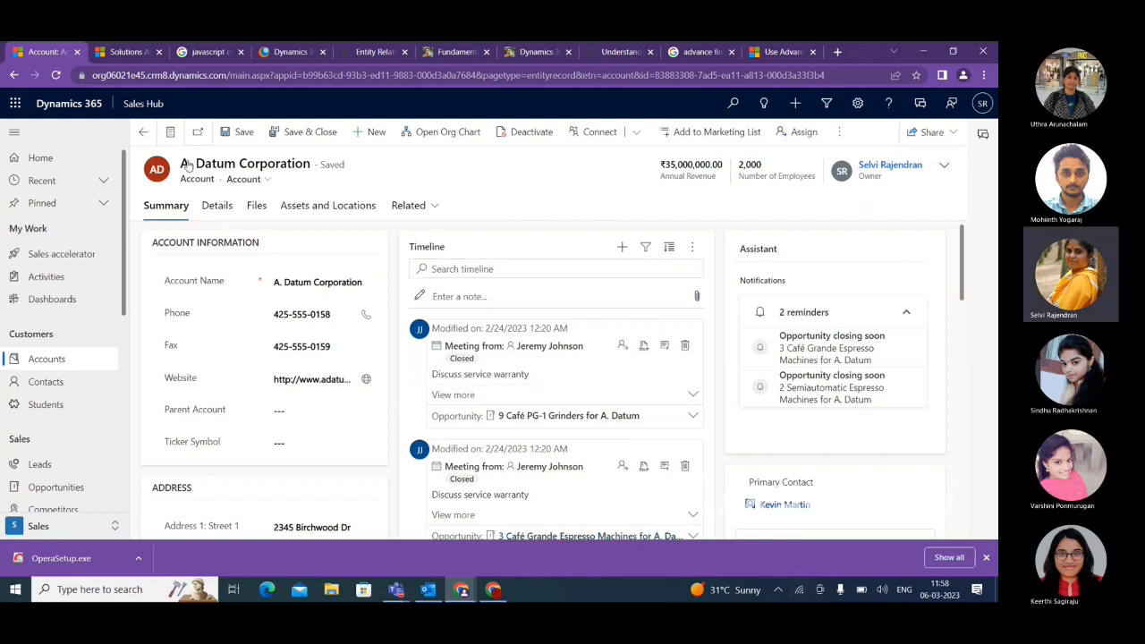
left_click(126, 54)
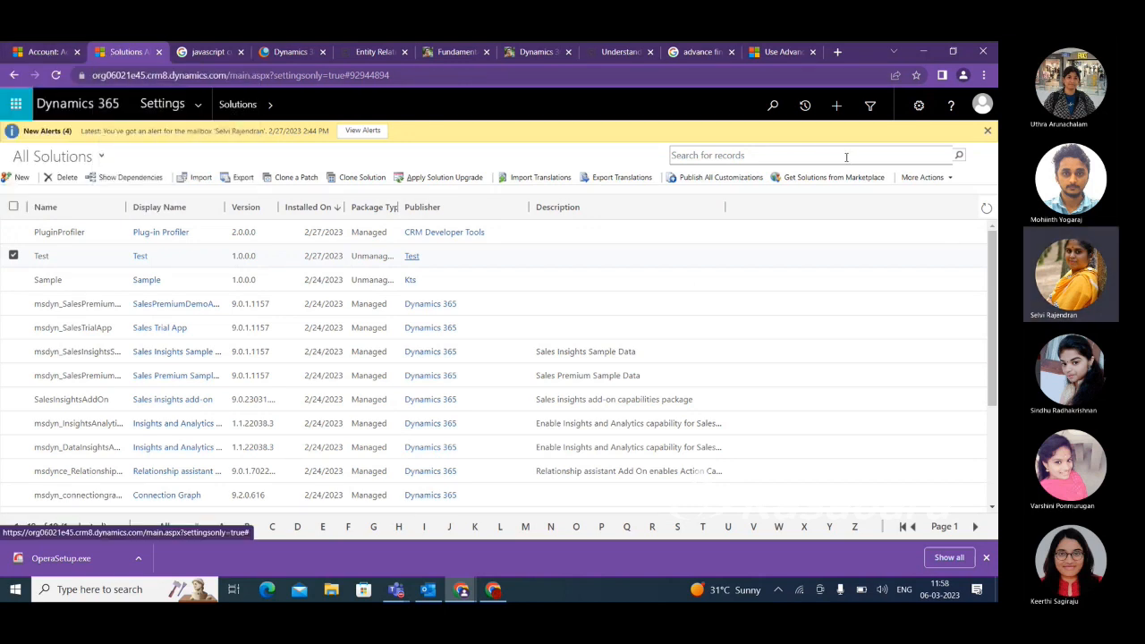
left_click(870, 109)
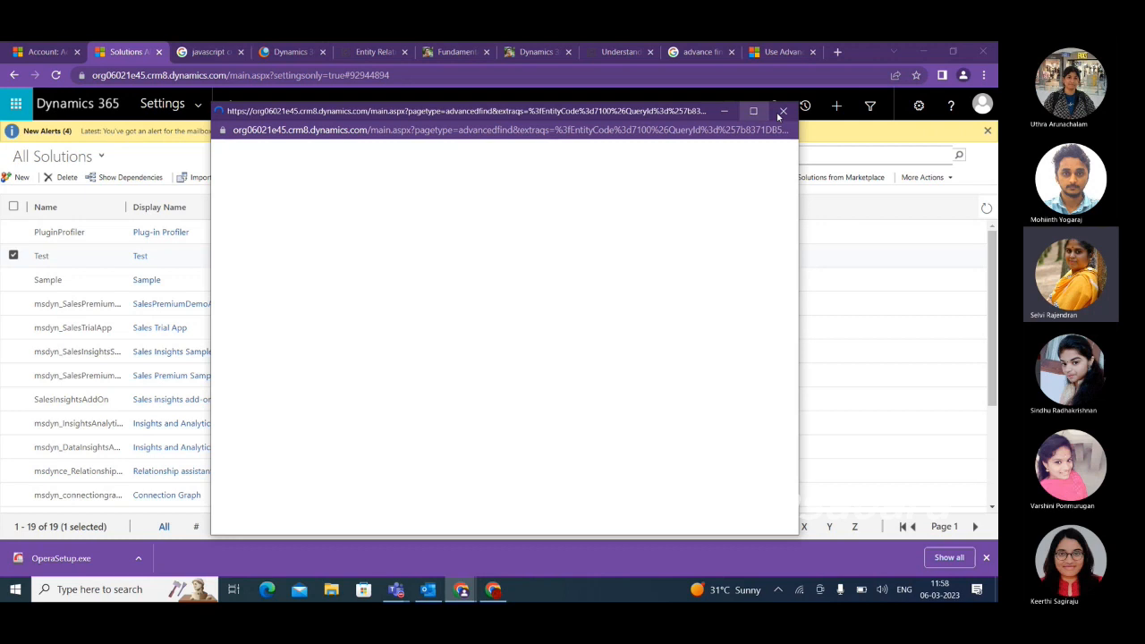
left_click(782, 111)
key("ctrl+1")
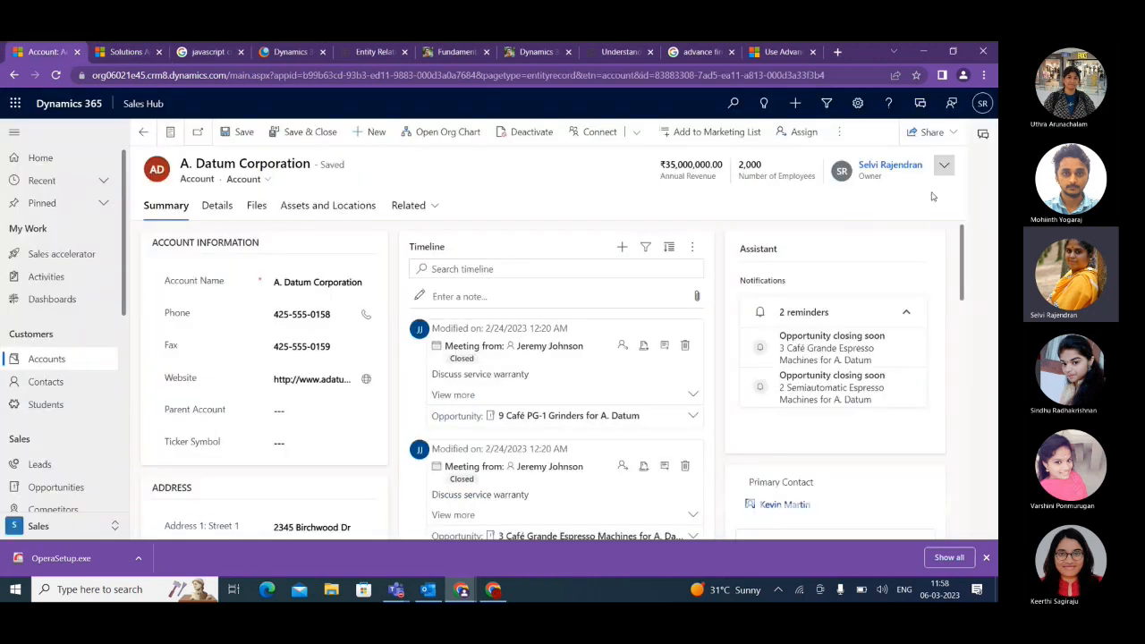
left_click(857, 103)
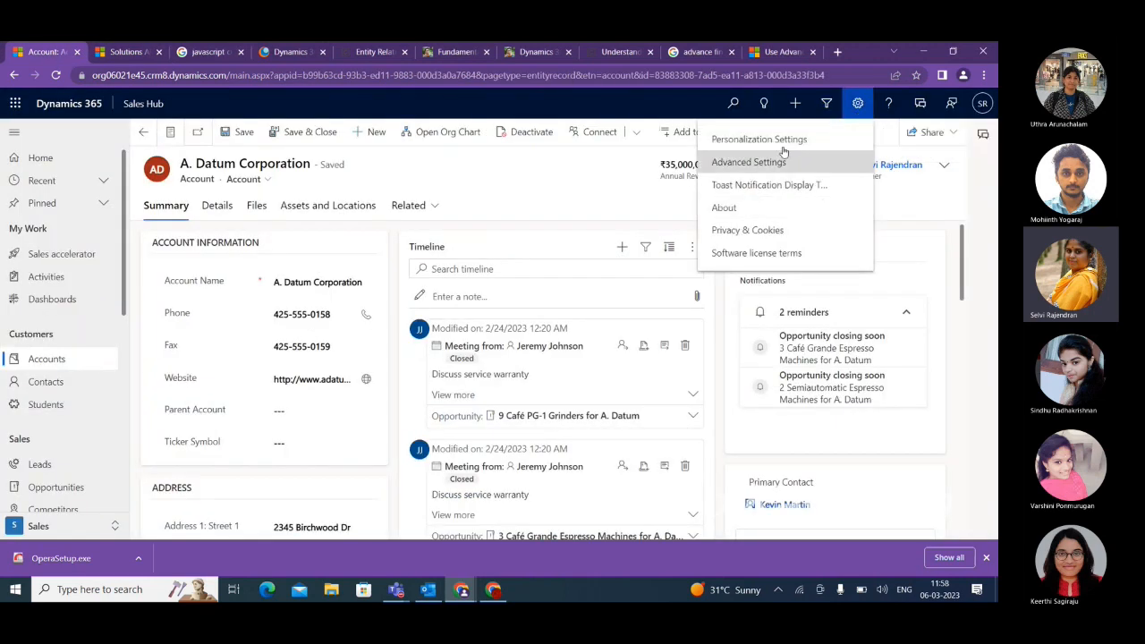
Open Advanced Find from the All Solutions page, maximize it, and set it to look for Accounts.
left_click(123, 52)
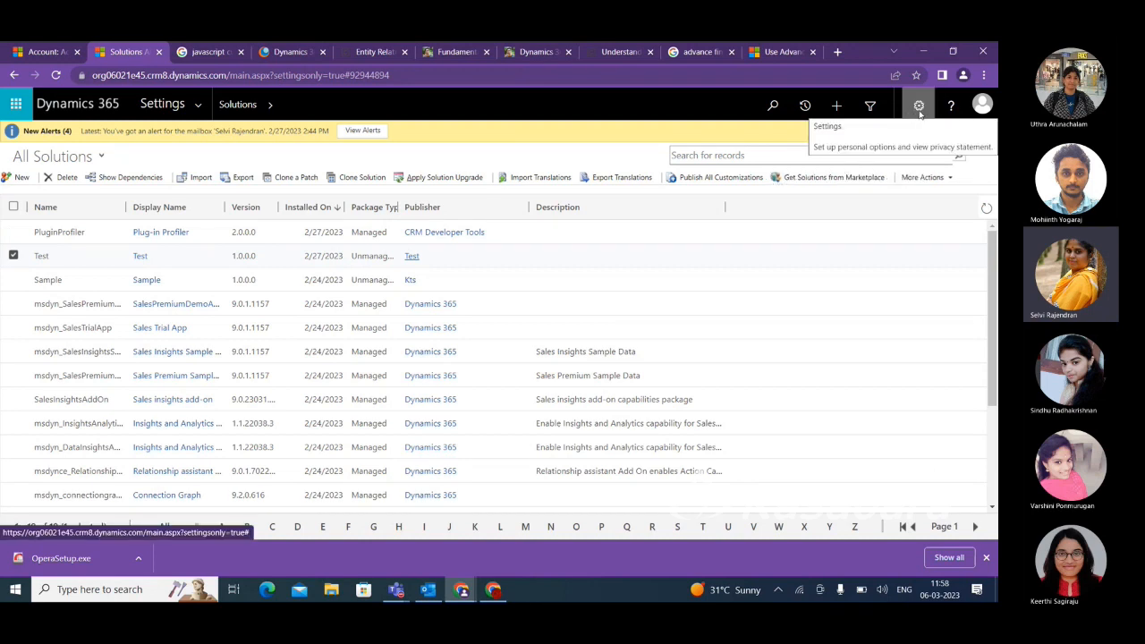
left_click(871, 107)
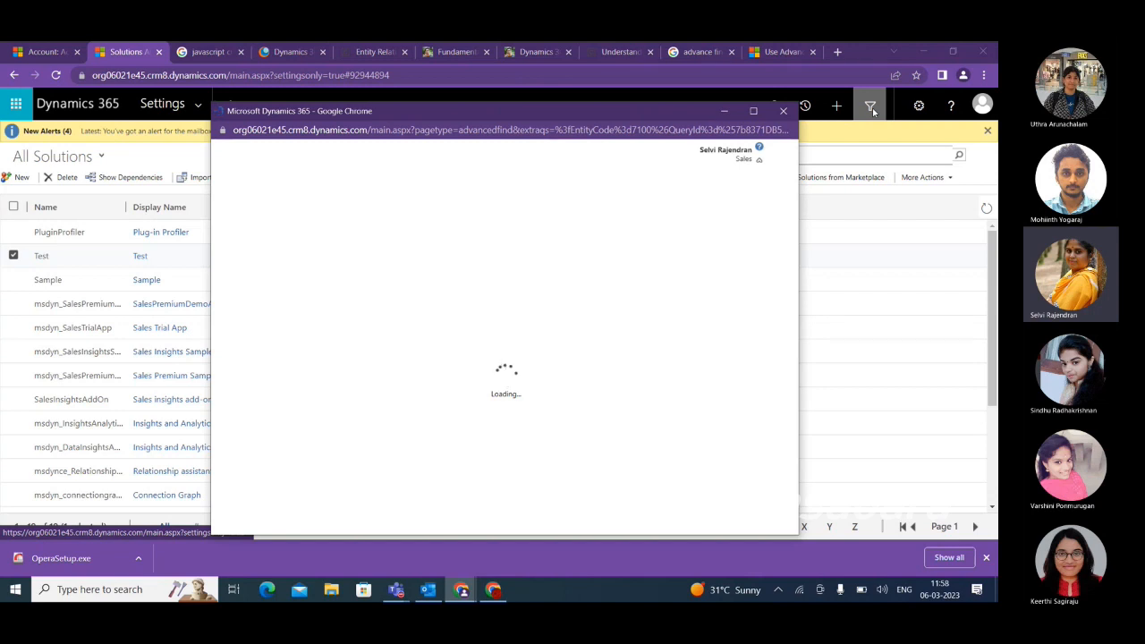
left_click(753, 110)
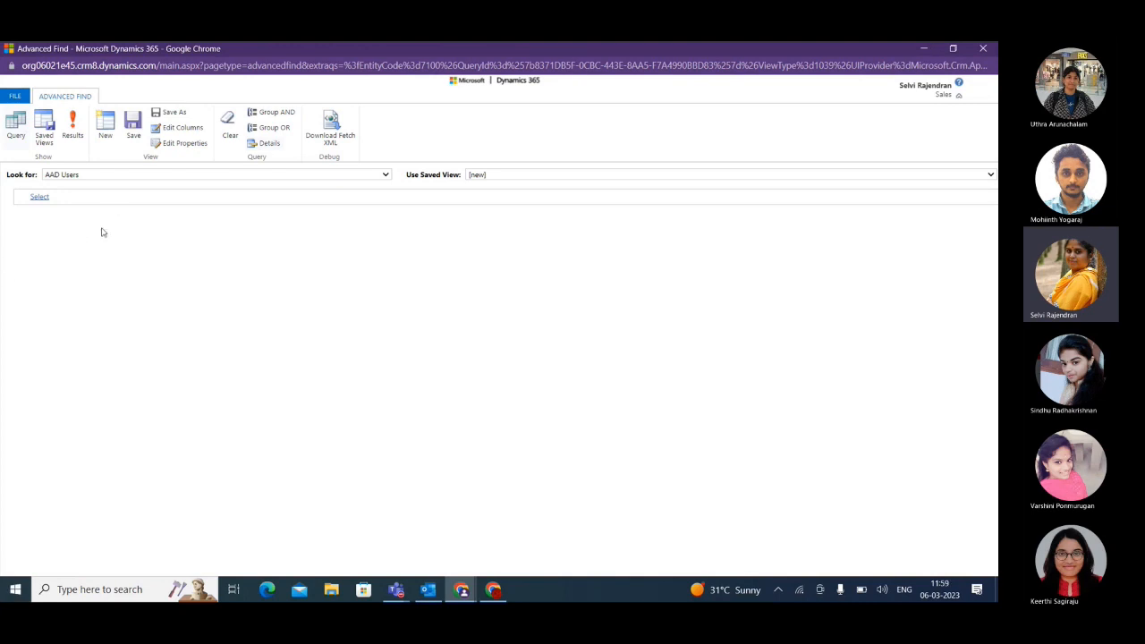
left_click(204, 175)
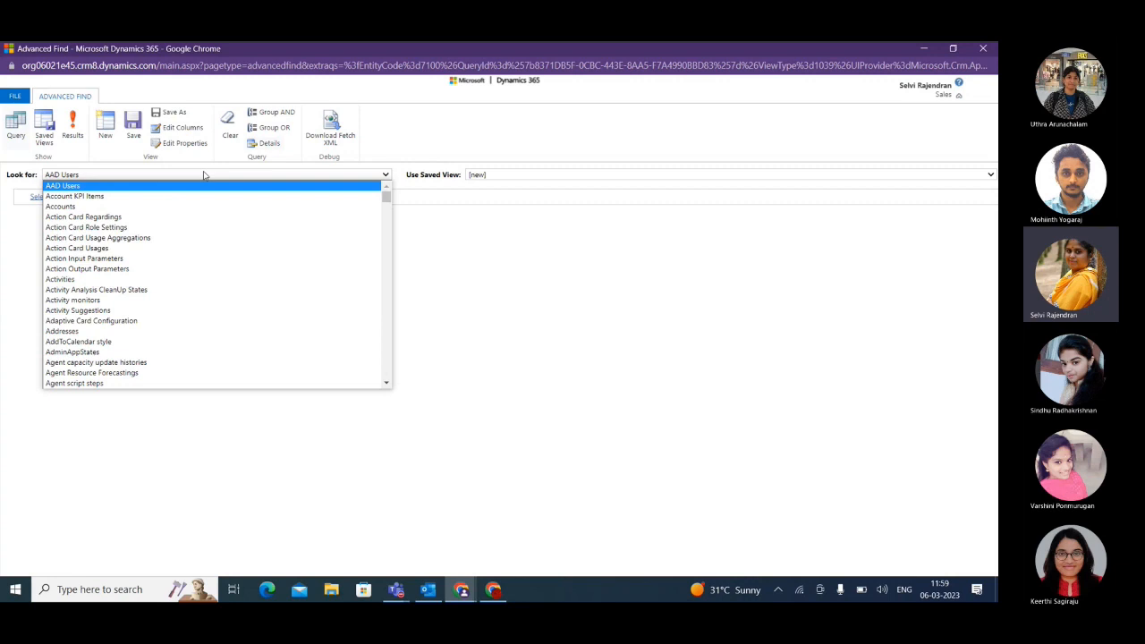
left_click(130, 207)
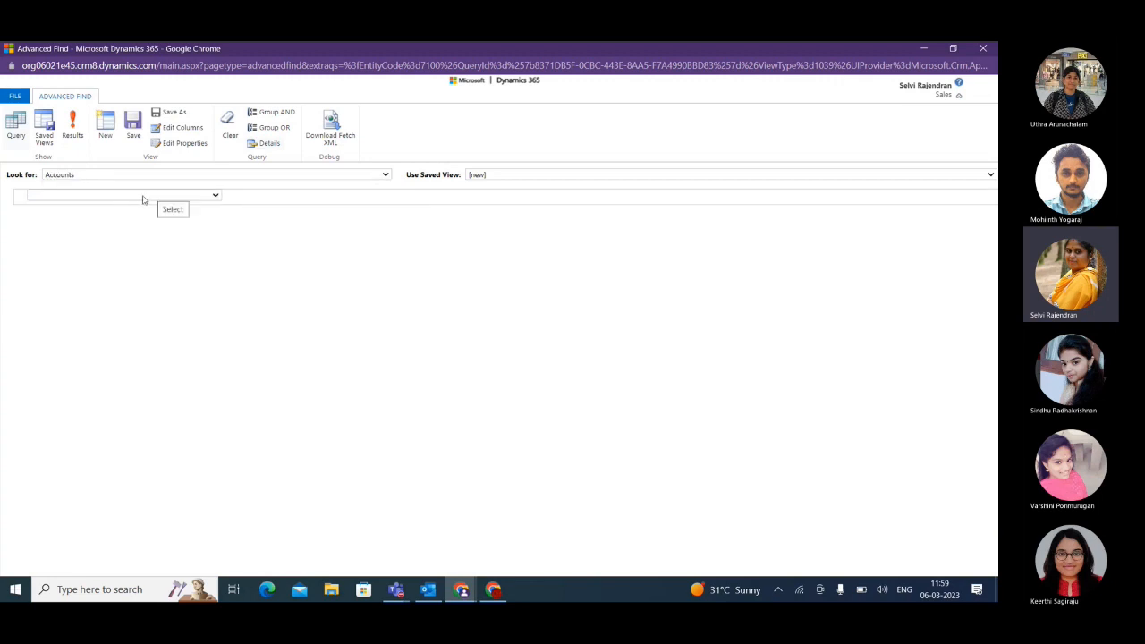
Add a Status Equals Active condition to the Accounts query and show the query's results.
left_click(144, 200)
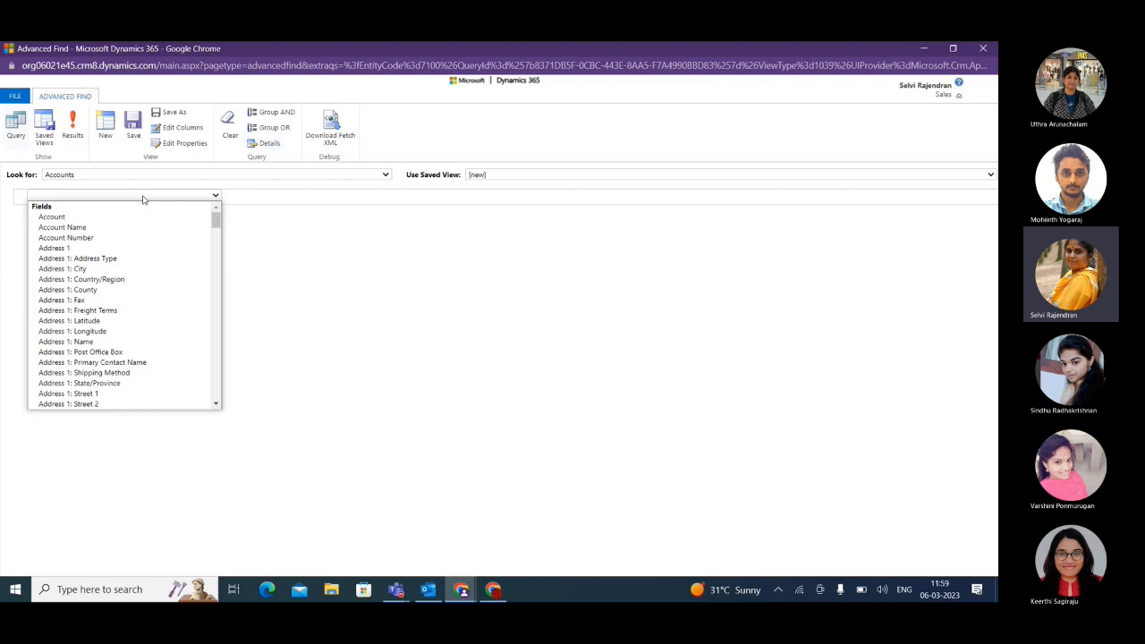
scroll(118, 330, "down", 5)
scroll(118, 331, "down", 10)
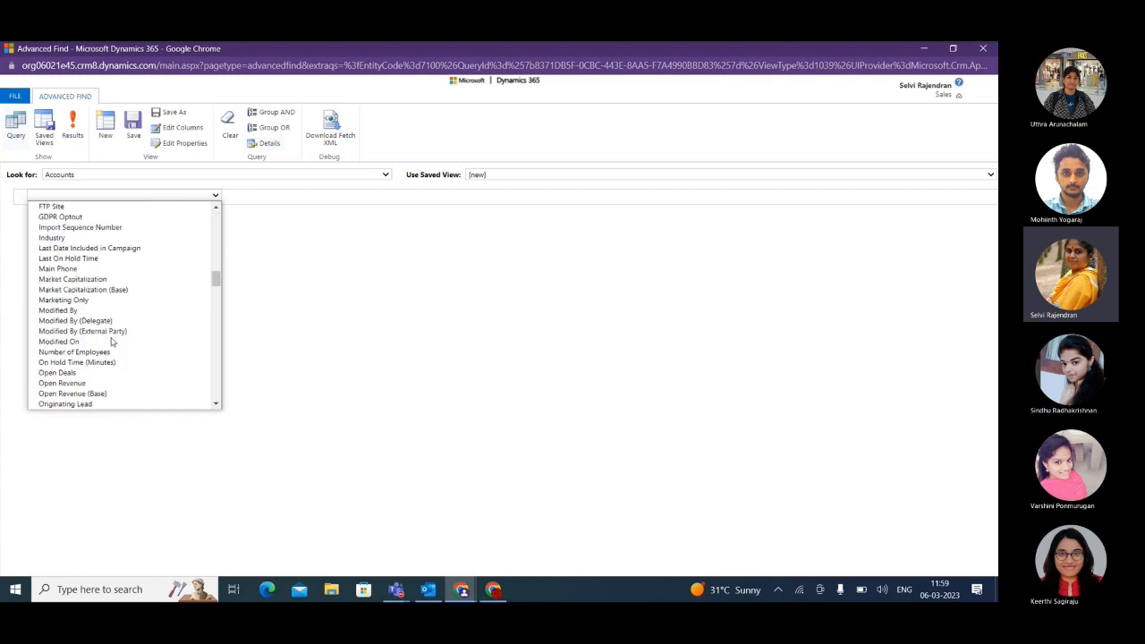
left_click(90, 274)
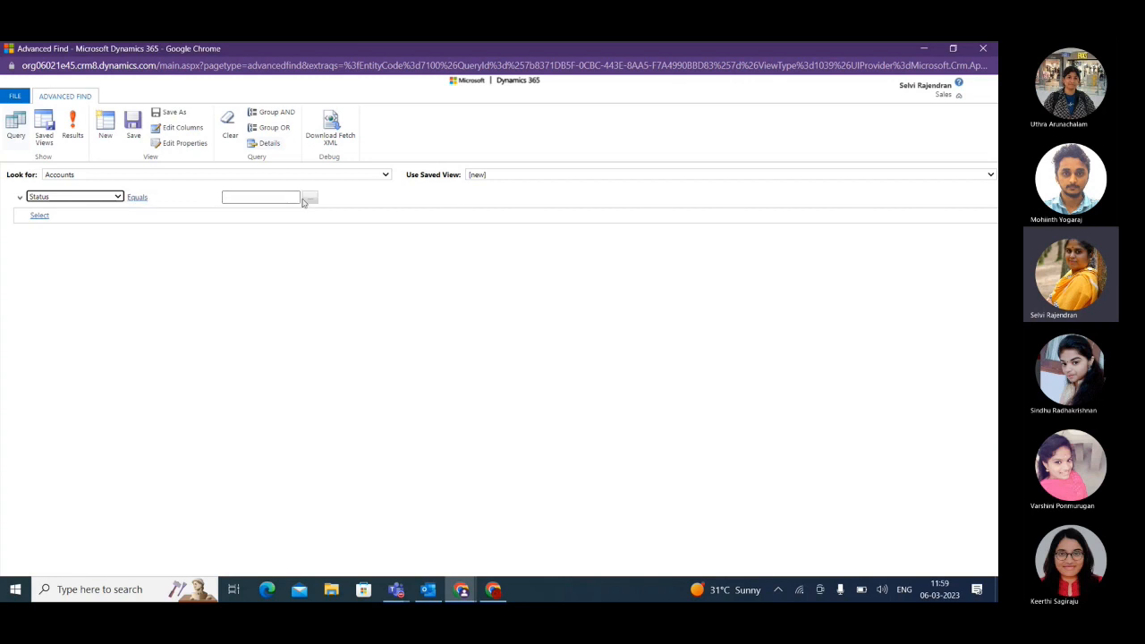
left_click(305, 198)
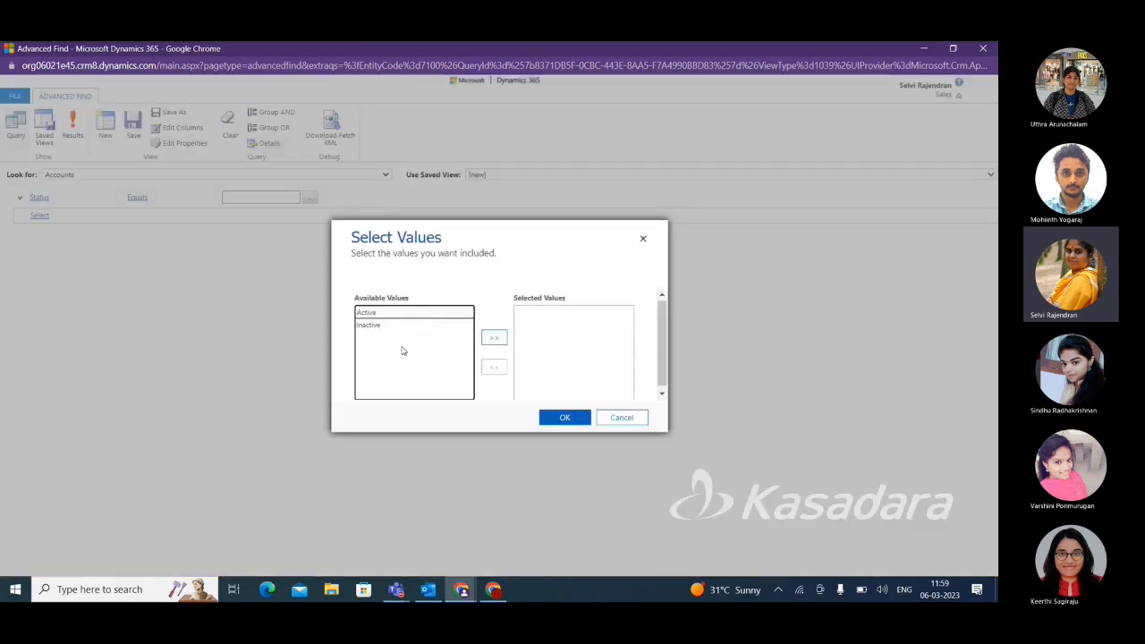
left_click(374, 314)
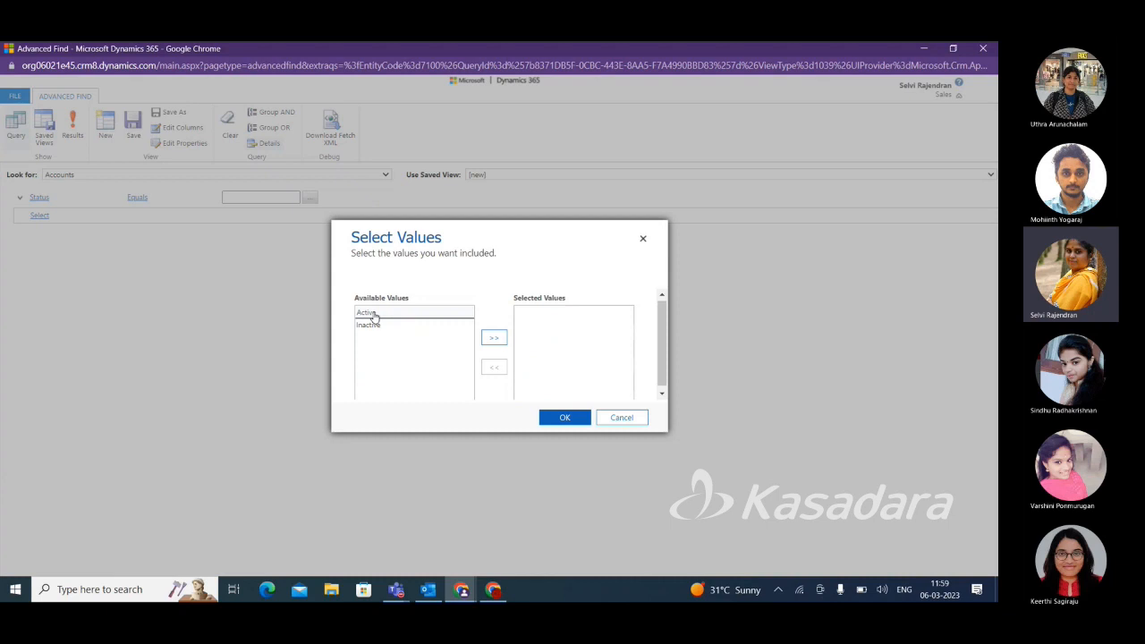
left_click(494, 338)
left_click(569, 419)
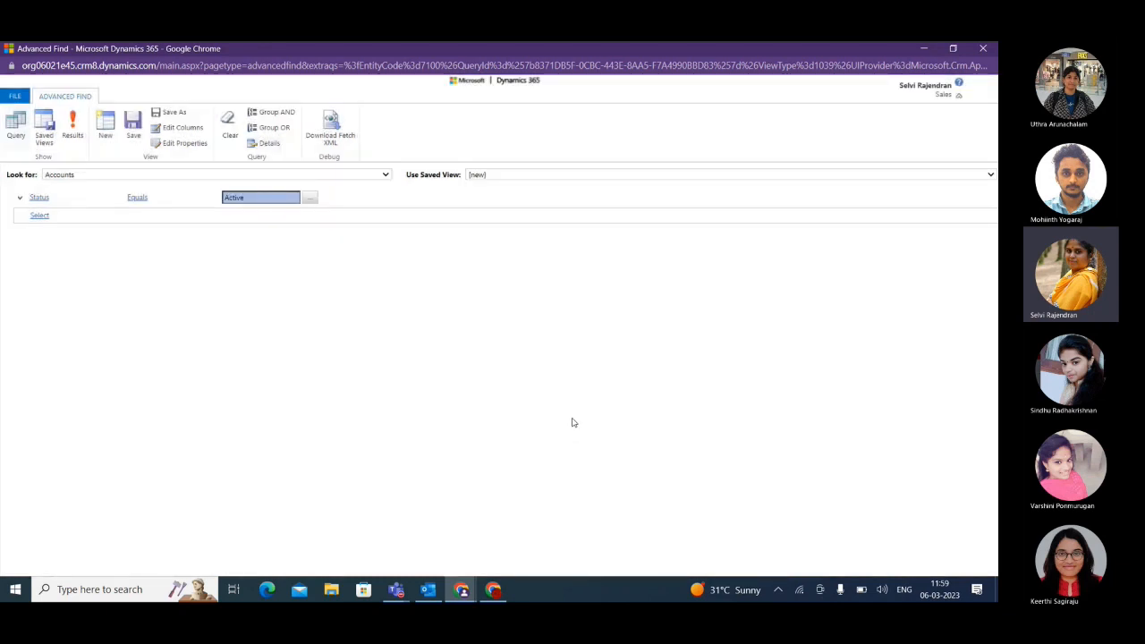
left_click(74, 137)
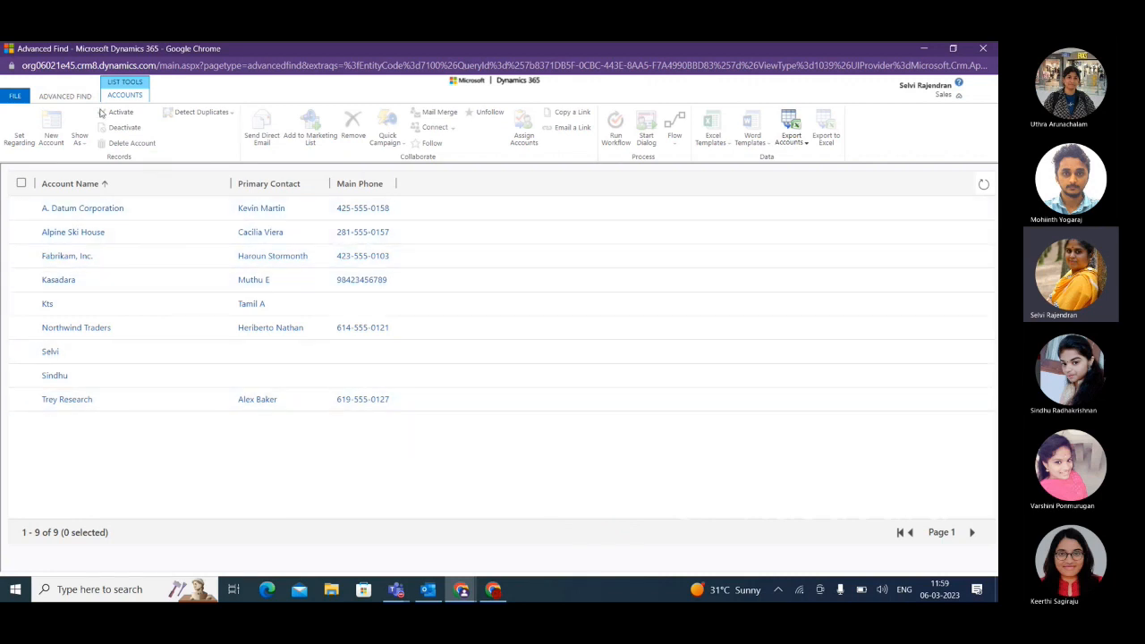
Download the active accounts query as Fetch XML and examine the full text of FetchXML.xml in Notepad.
left_click(65, 95)
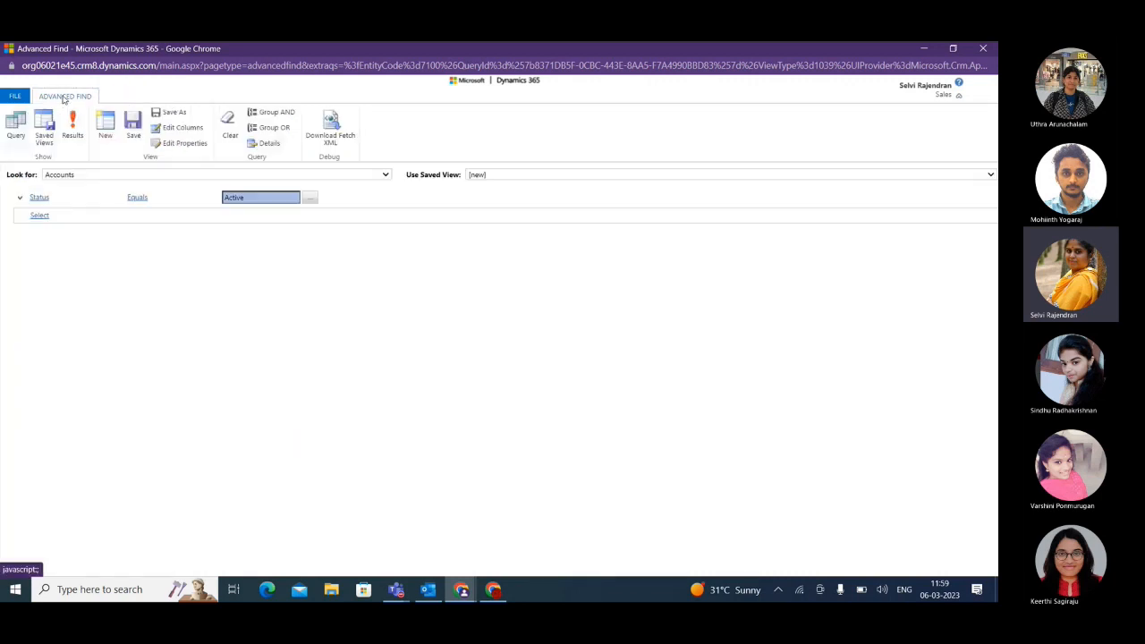
left_click(331, 132)
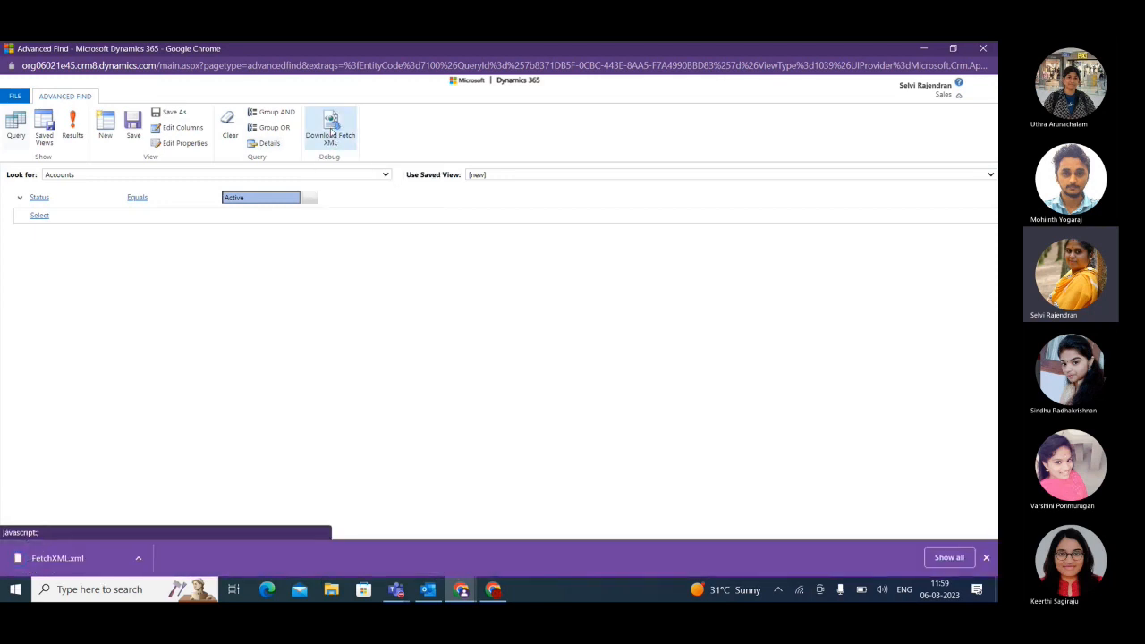
left_click(139, 558)
left_click(166, 479)
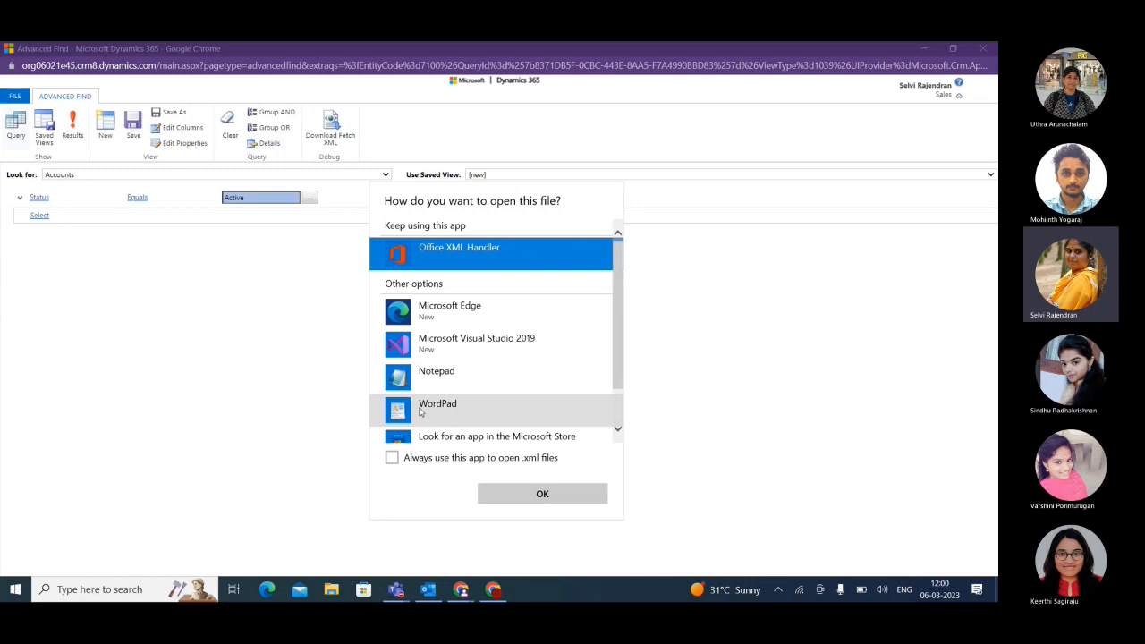
left_click(432, 385)
left_click(544, 495)
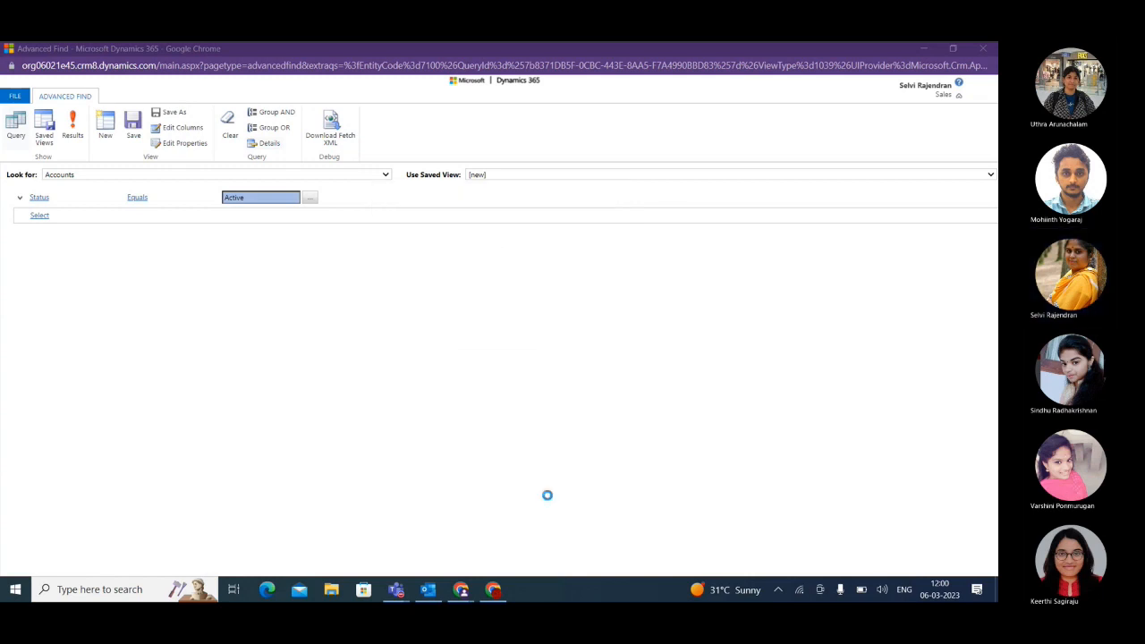
left_click_drag(121, 273, 75, 139)
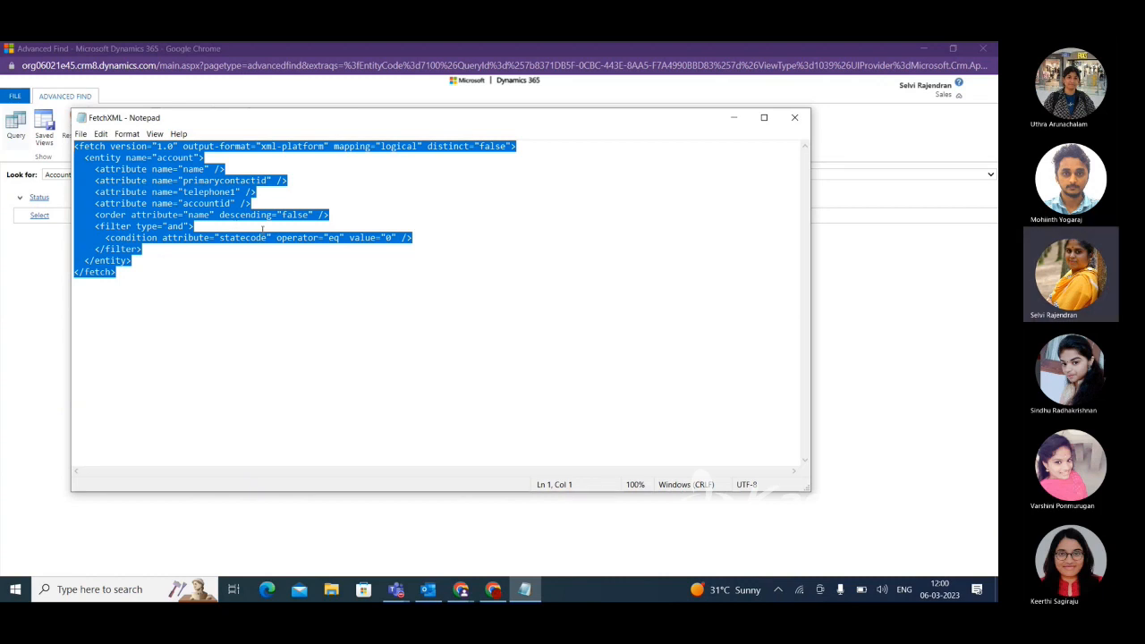
left_click(734, 119)
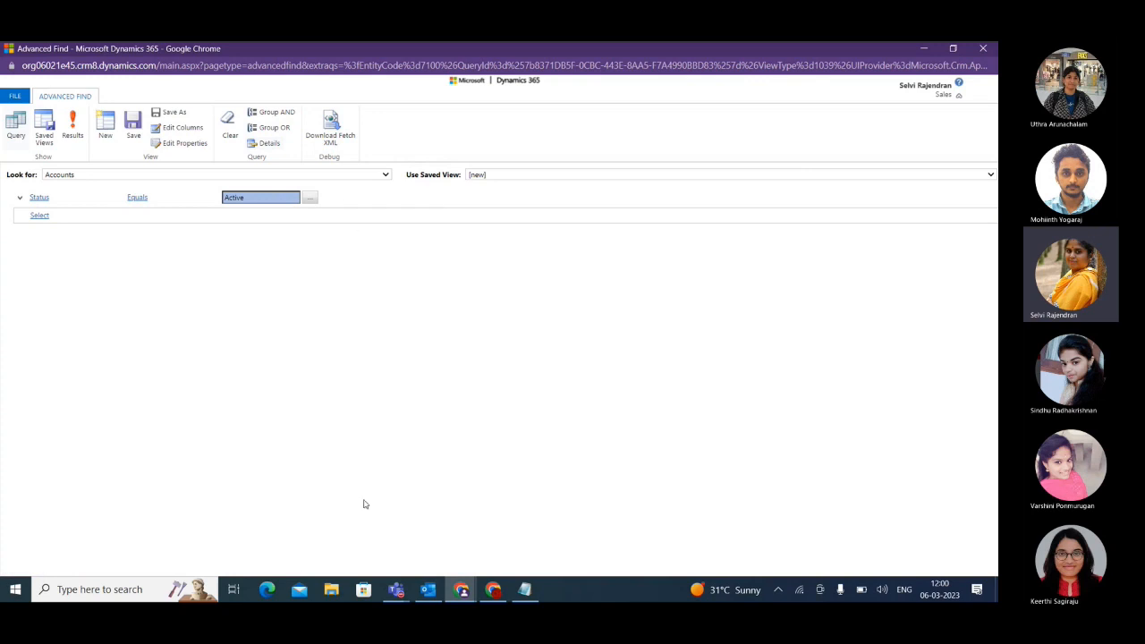
Switch to the Teams meeting window and return to the Advanced Find query.
left_click(924, 48)
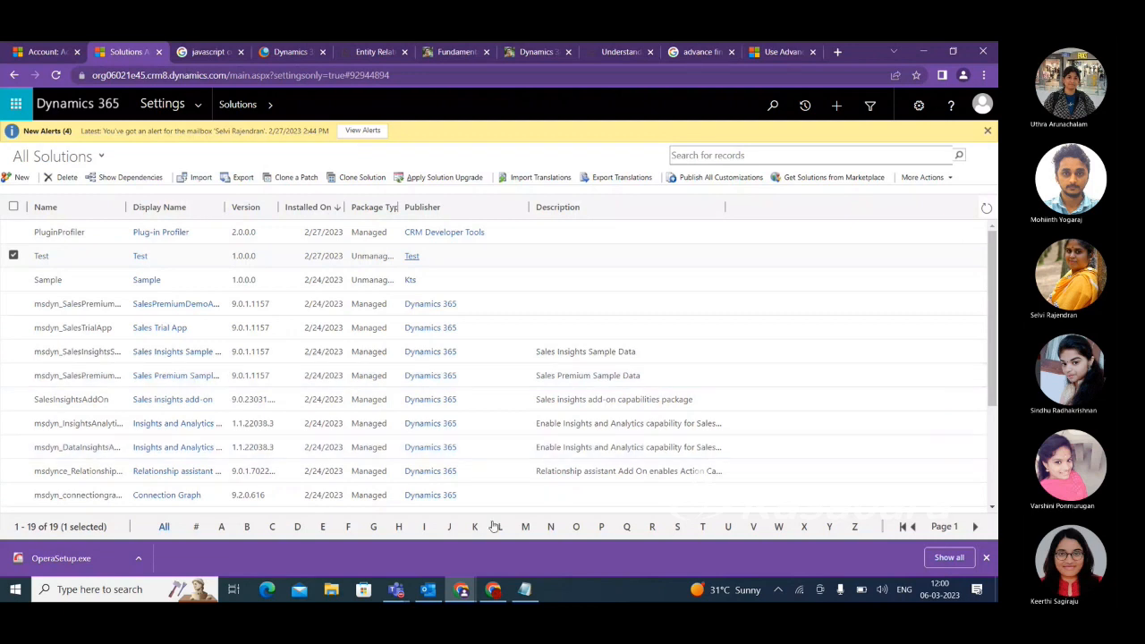
mouse_move(400, 592)
left_click(429, 533)
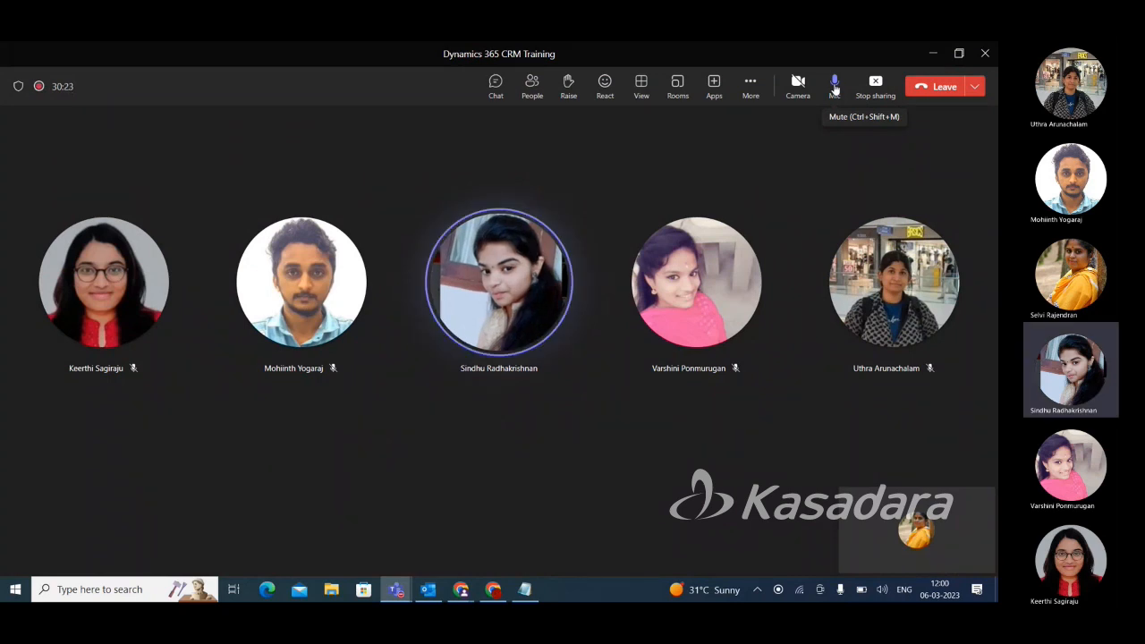
left_click(933, 54)
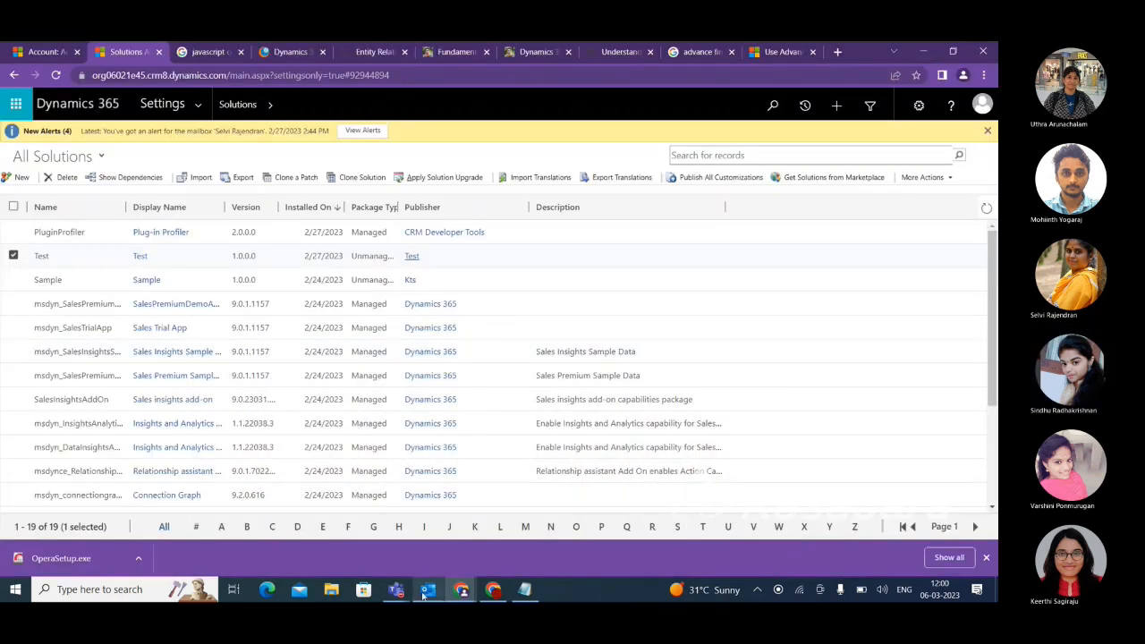
mouse_move(495, 590)
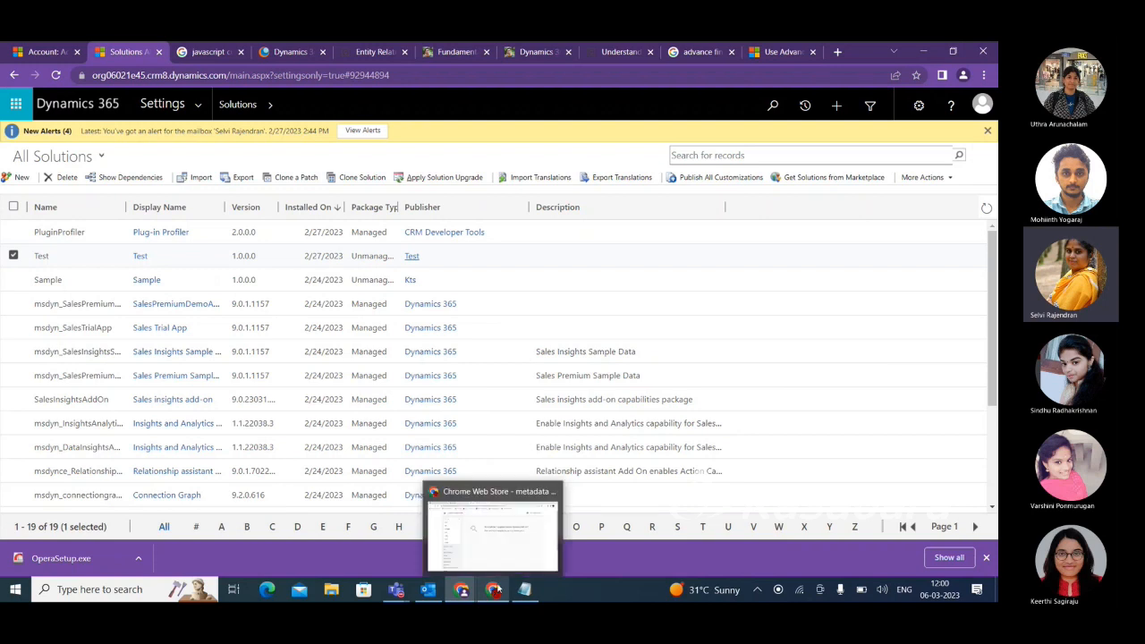
mouse_move(524, 526)
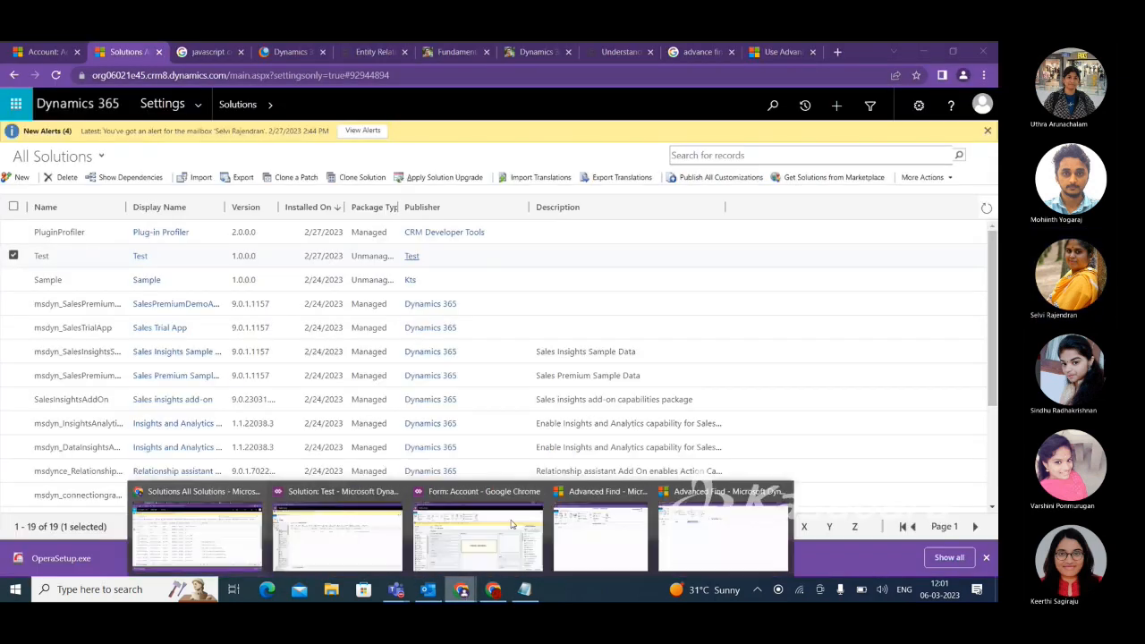
left_click(601, 536)
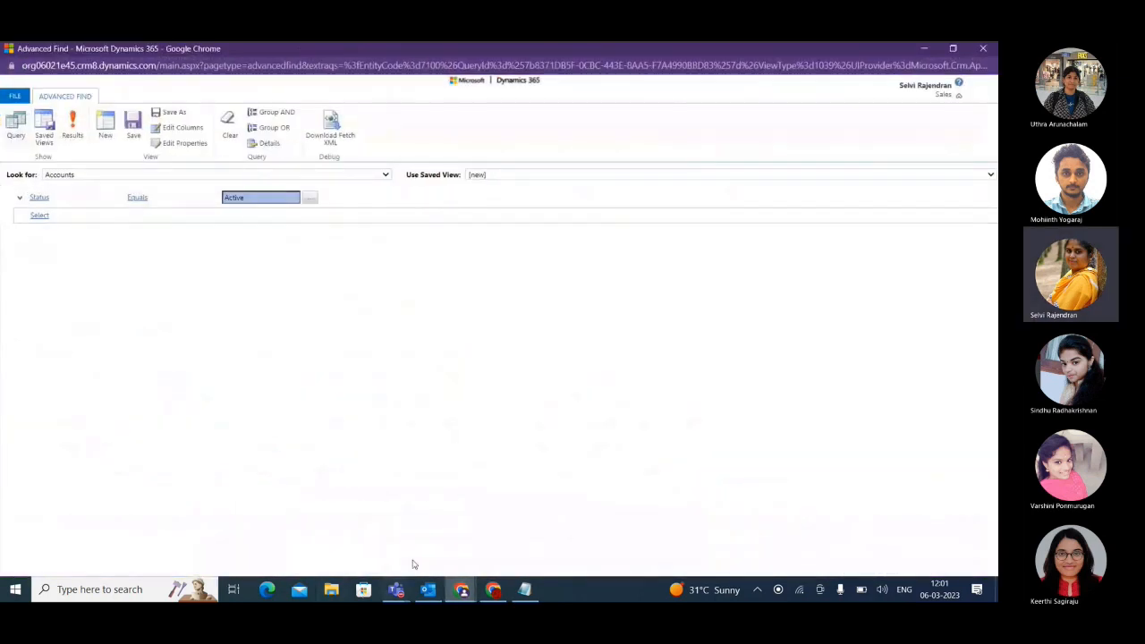